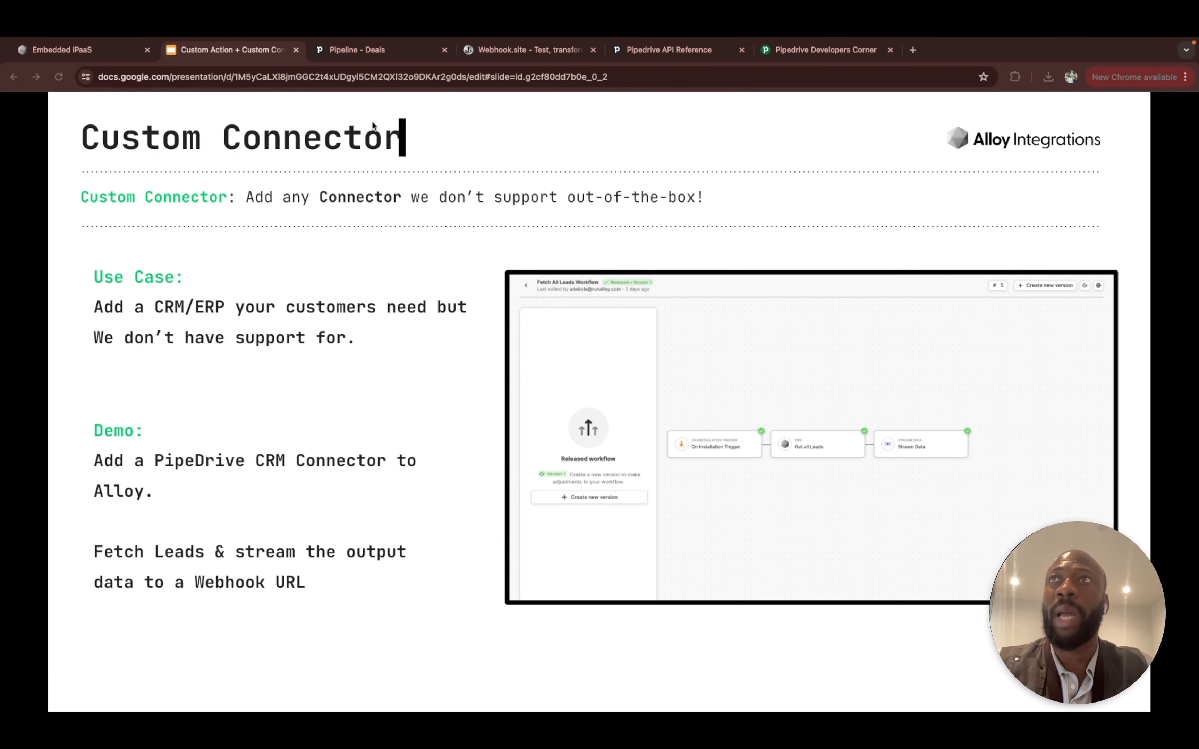
# Switch to the Pipedrive developer site and view its Developers' Corner page
pyautogui.click(384, 60)
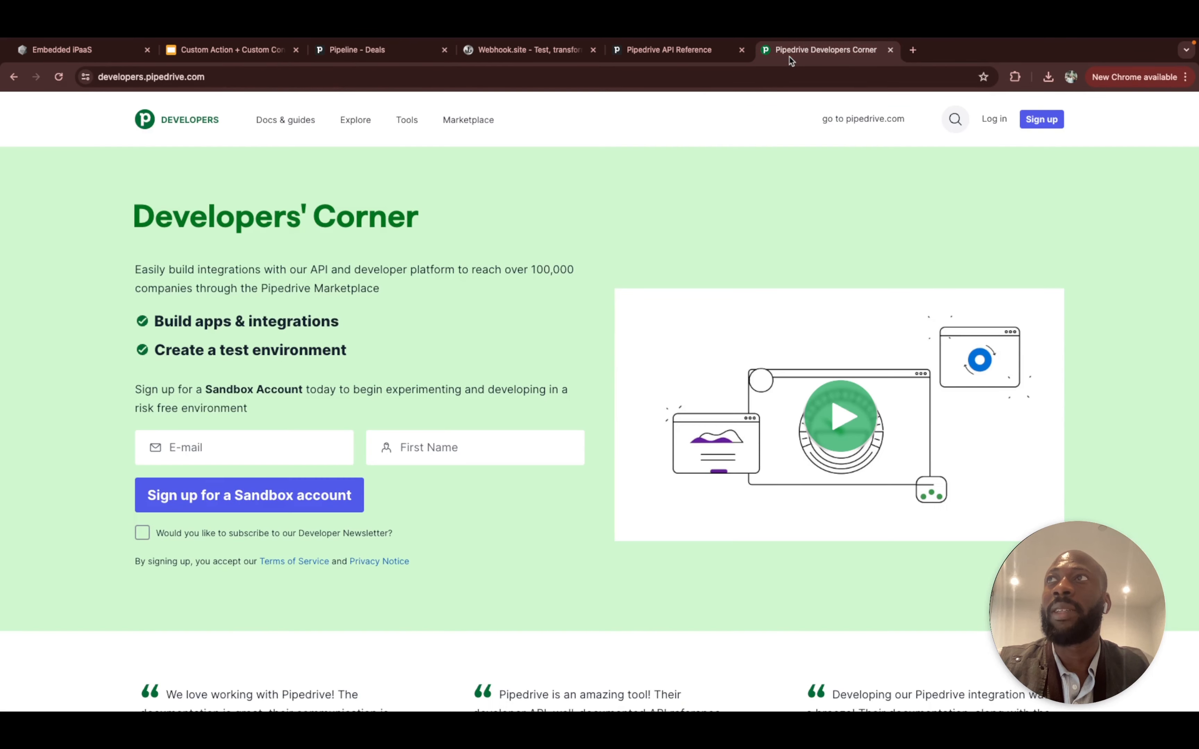
pyautogui.click(789, 53)
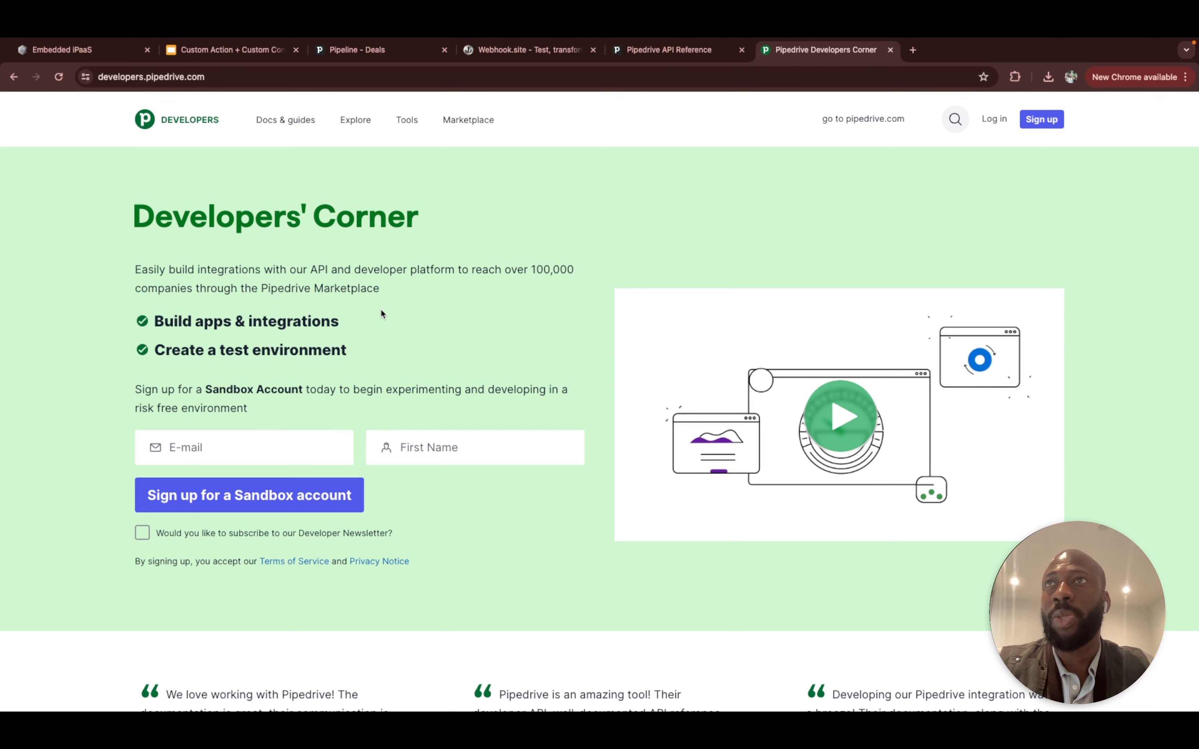
# Switch to Alloy, open the Embedded iPaaS integrations, and start a new integration with a custom connector
pyautogui.click(108, 58)
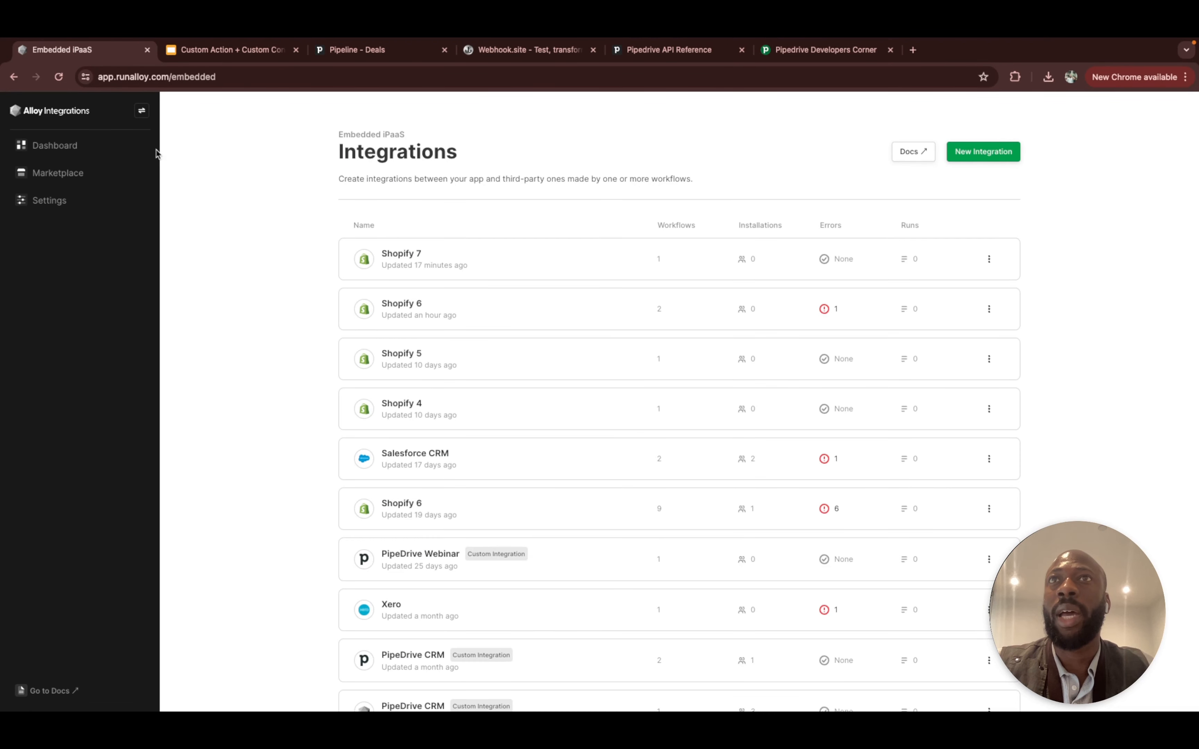
pyautogui.click(142, 120)
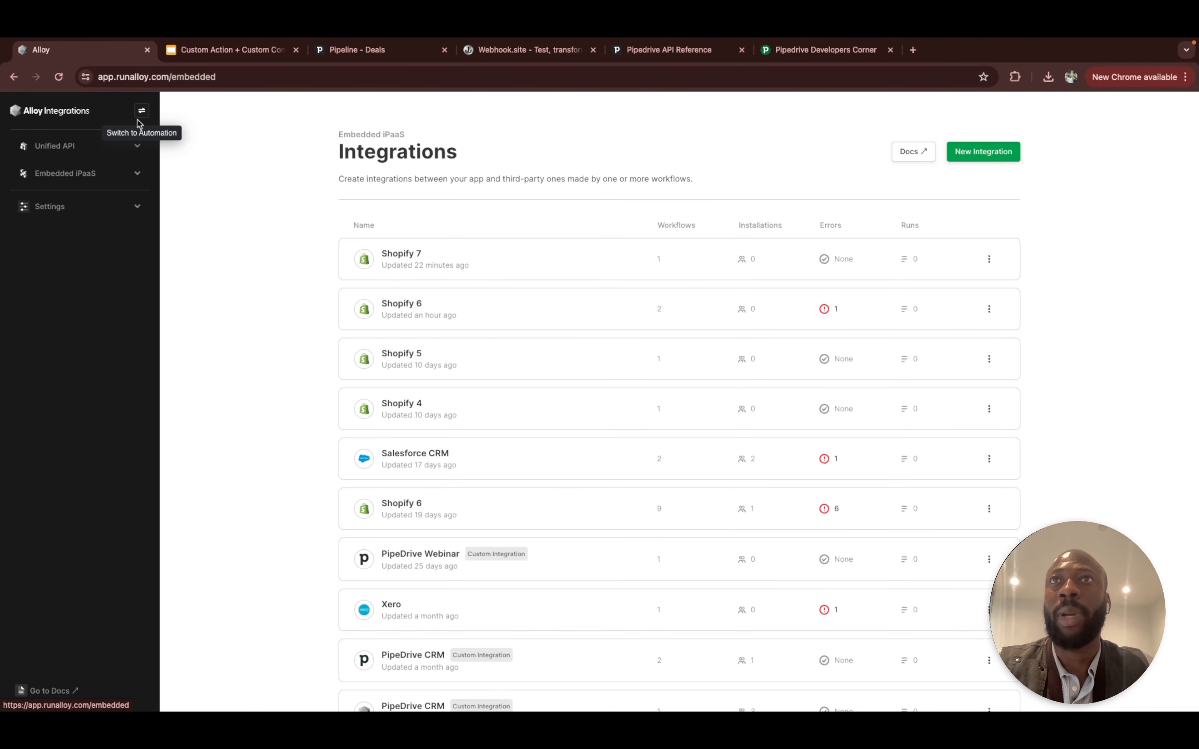
pyautogui.click(104, 177)
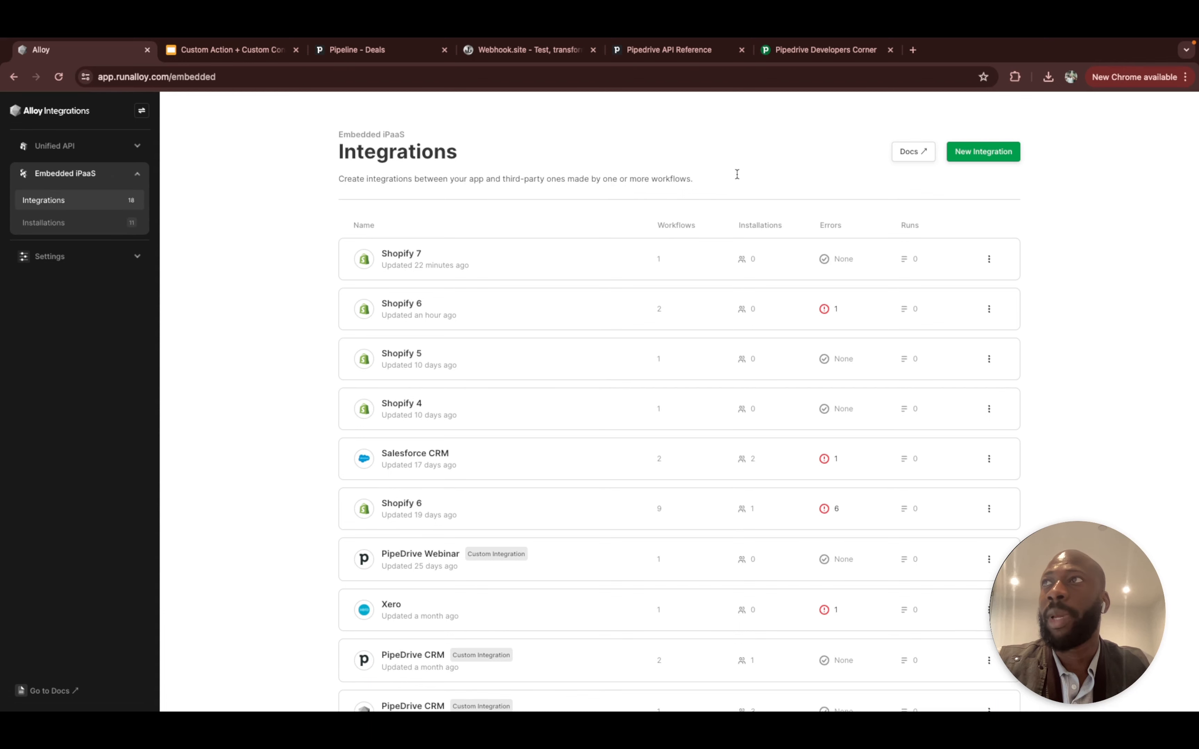
pyautogui.click(961, 157)
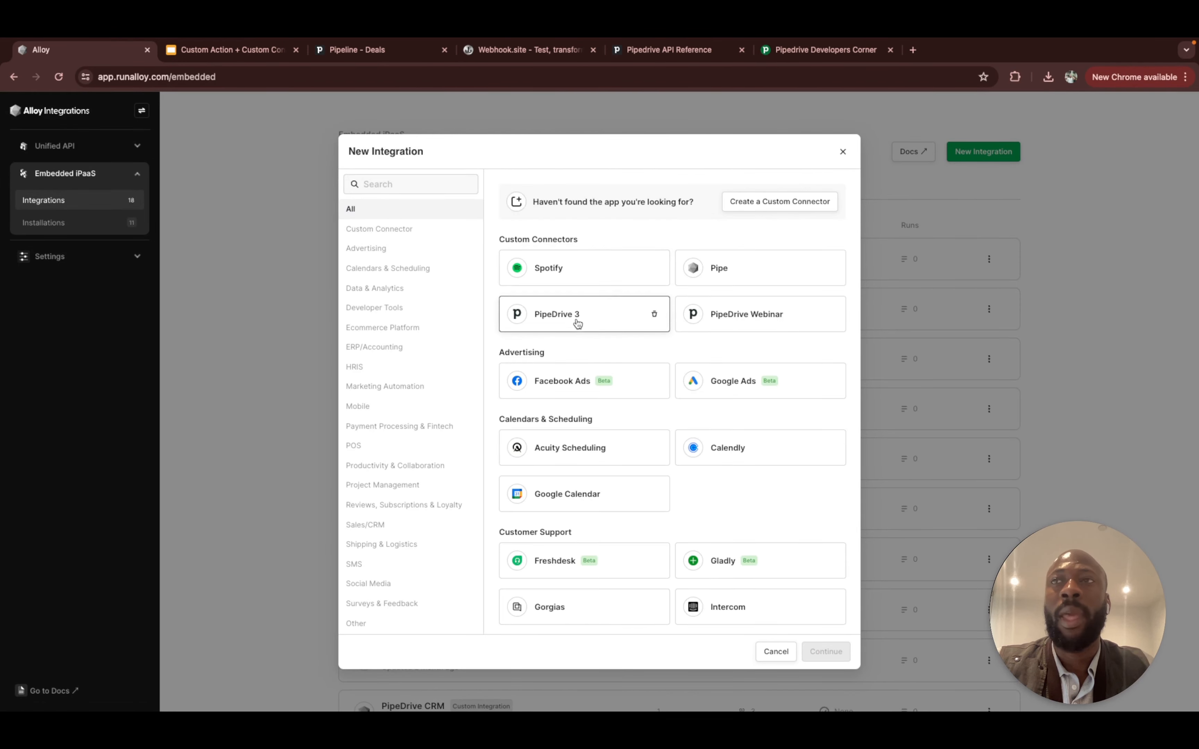
pyautogui.click(753, 202)
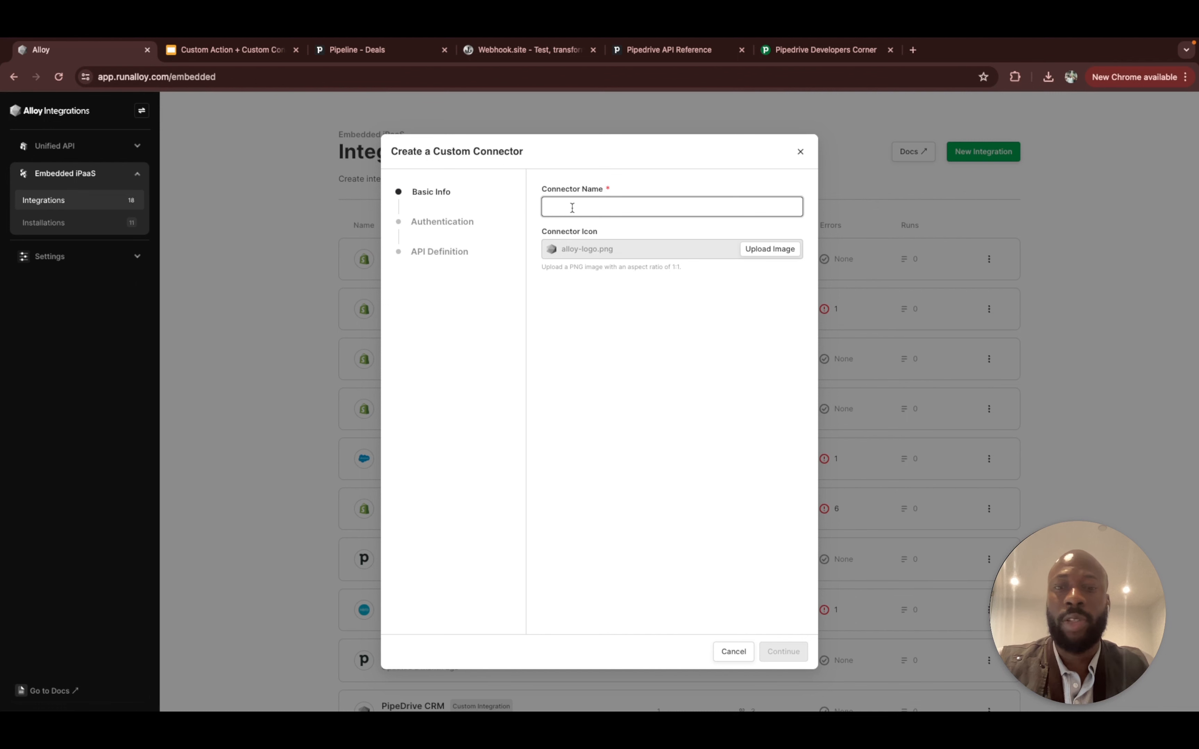
# Name the custom connector "PipeDrive v2" and continue to its authentication settings
pyautogui.write('PipeDrive v2')
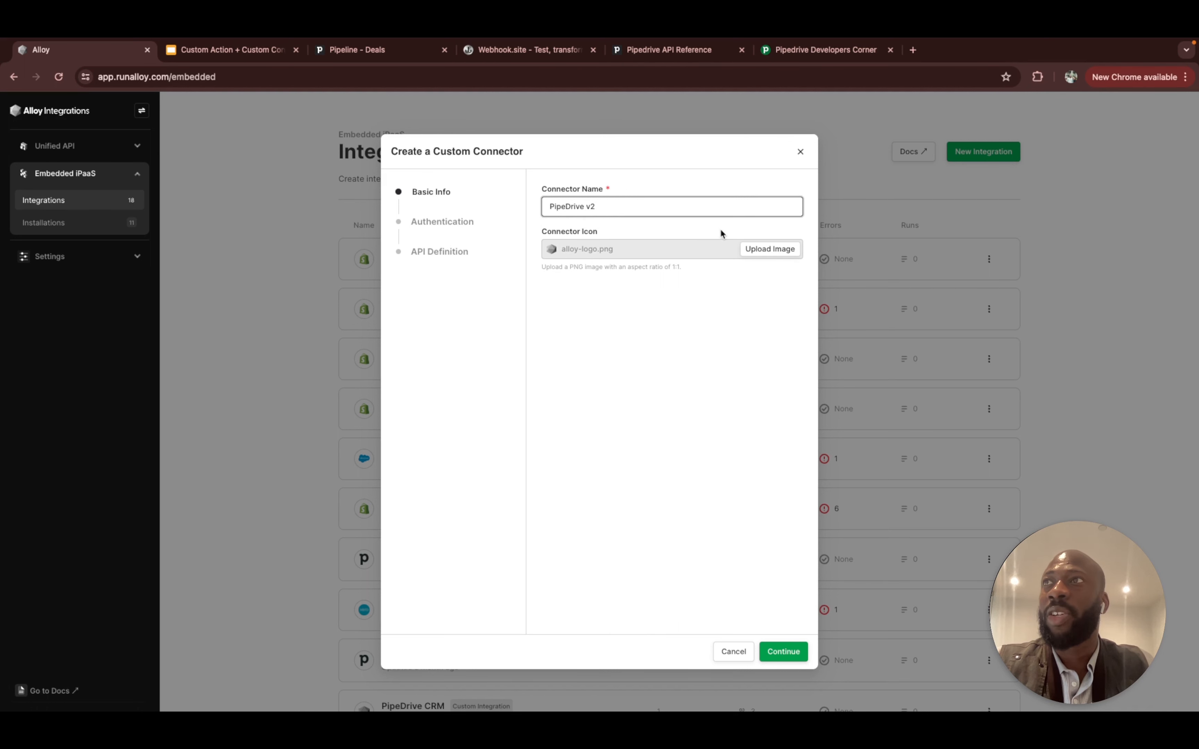
pyautogui.click(752, 250)
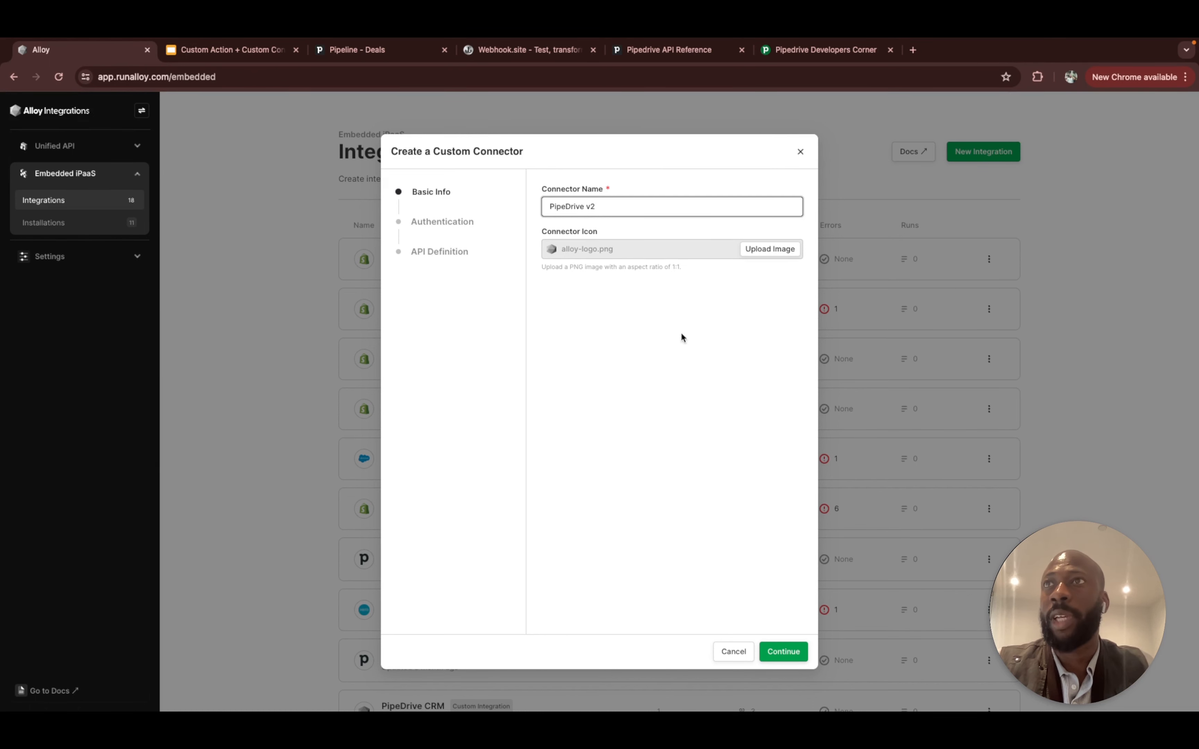
pyautogui.click(776, 654)
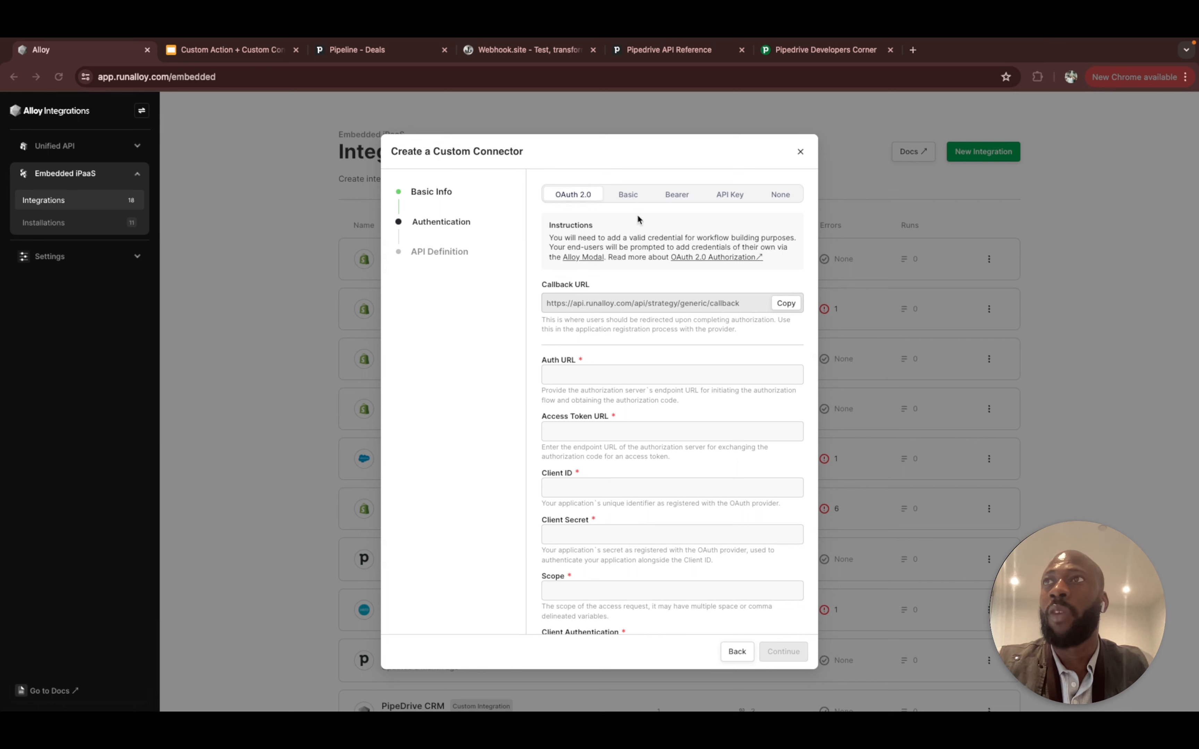
# Examine the OAuth 2.0 section of the Pipedrive API reference for the authorization request and its query parameters
pyautogui.click(684, 57)
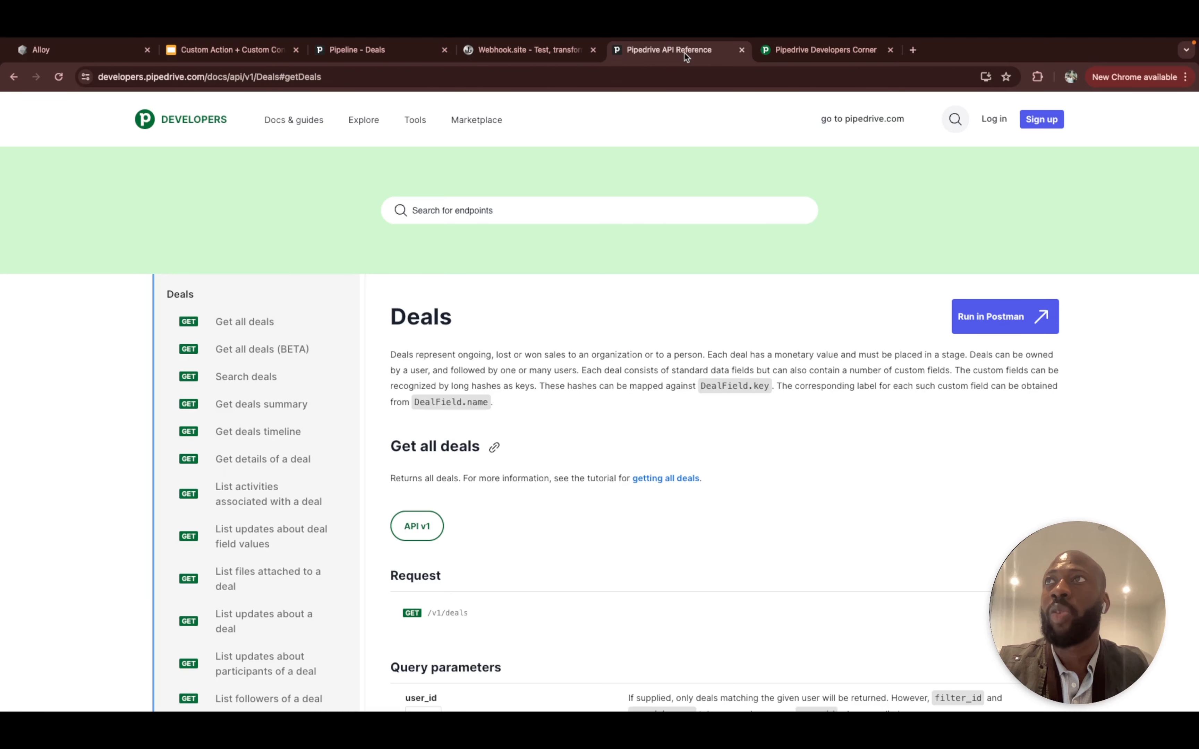
pyautogui.scroll(7, 294, 415)
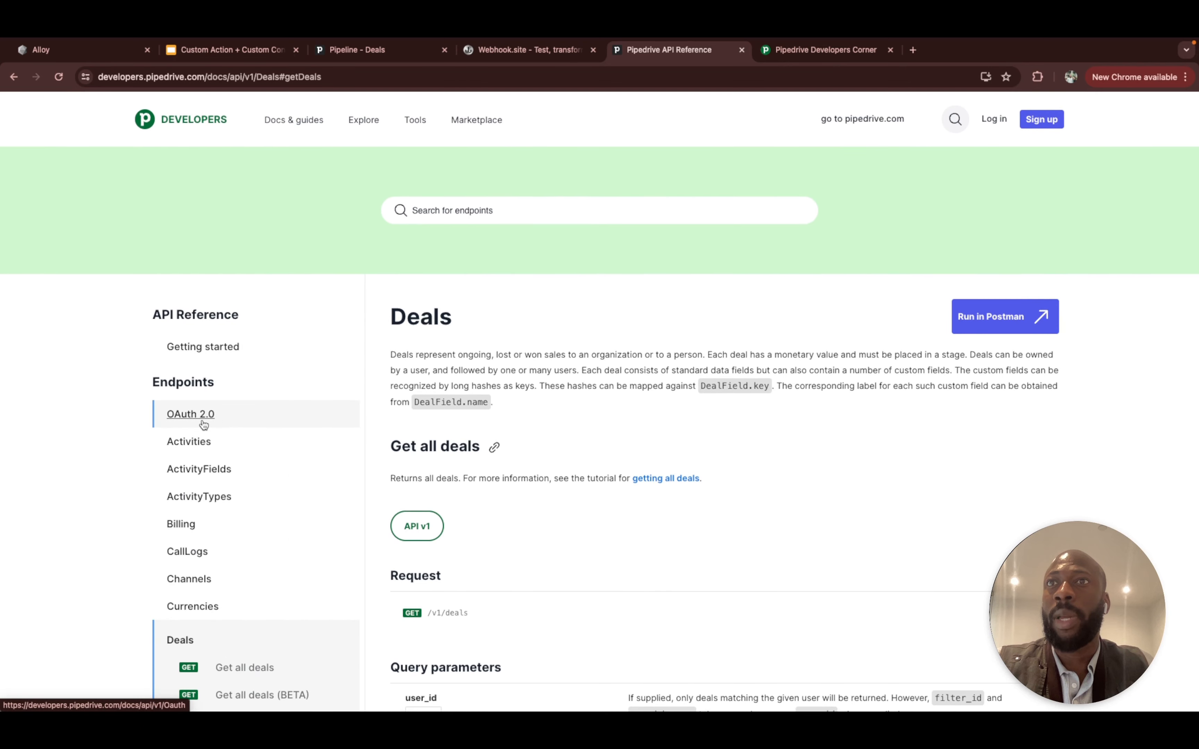
pyautogui.click(204, 425)
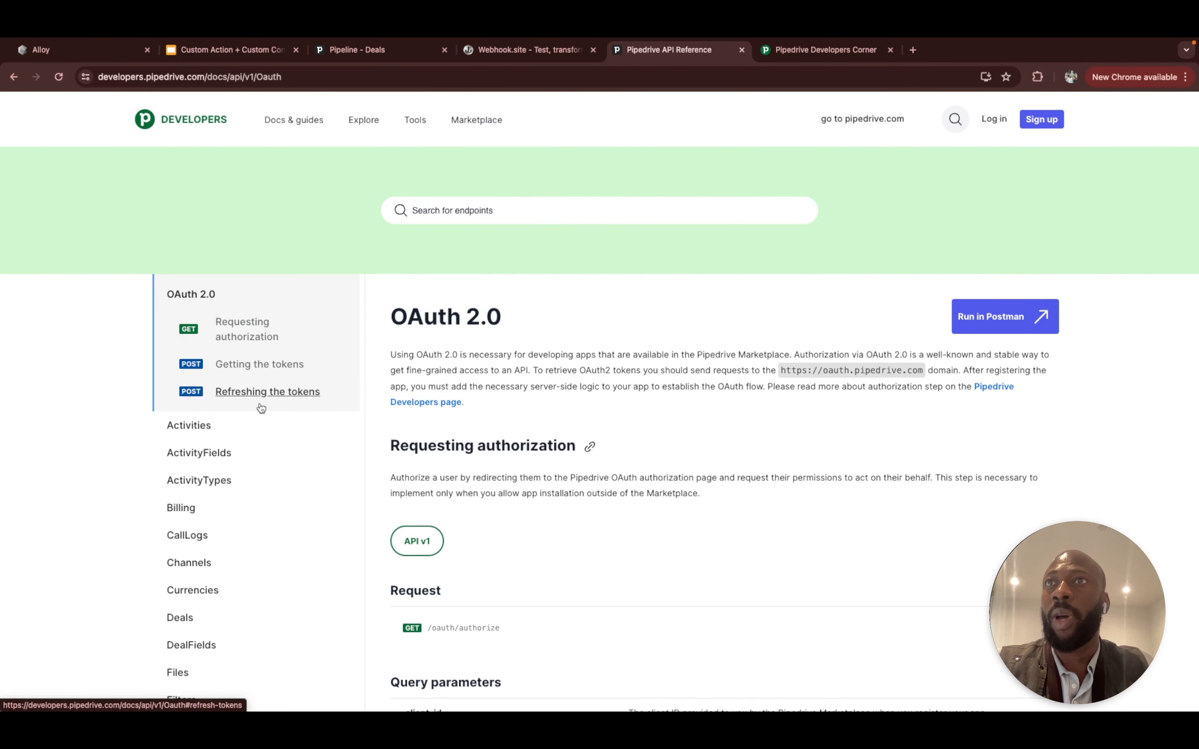
pyautogui.scroll(1, 261, 407)
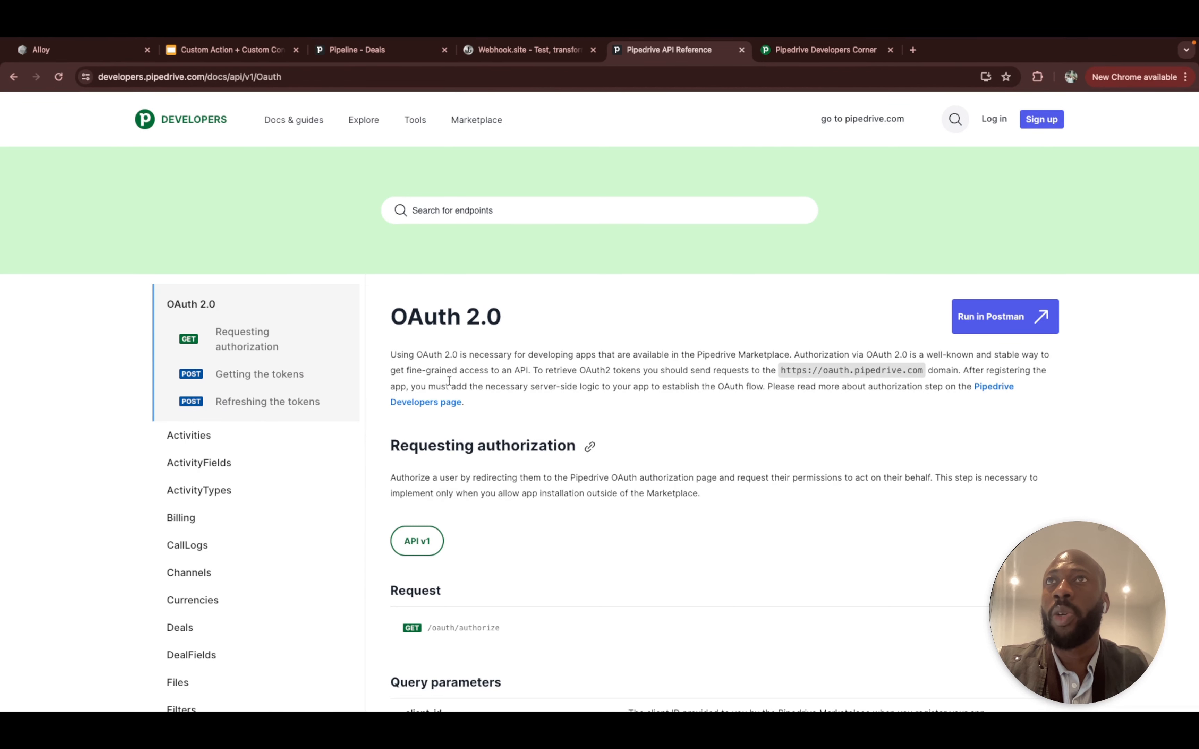
pyautogui.scroll(-5, 449, 380)
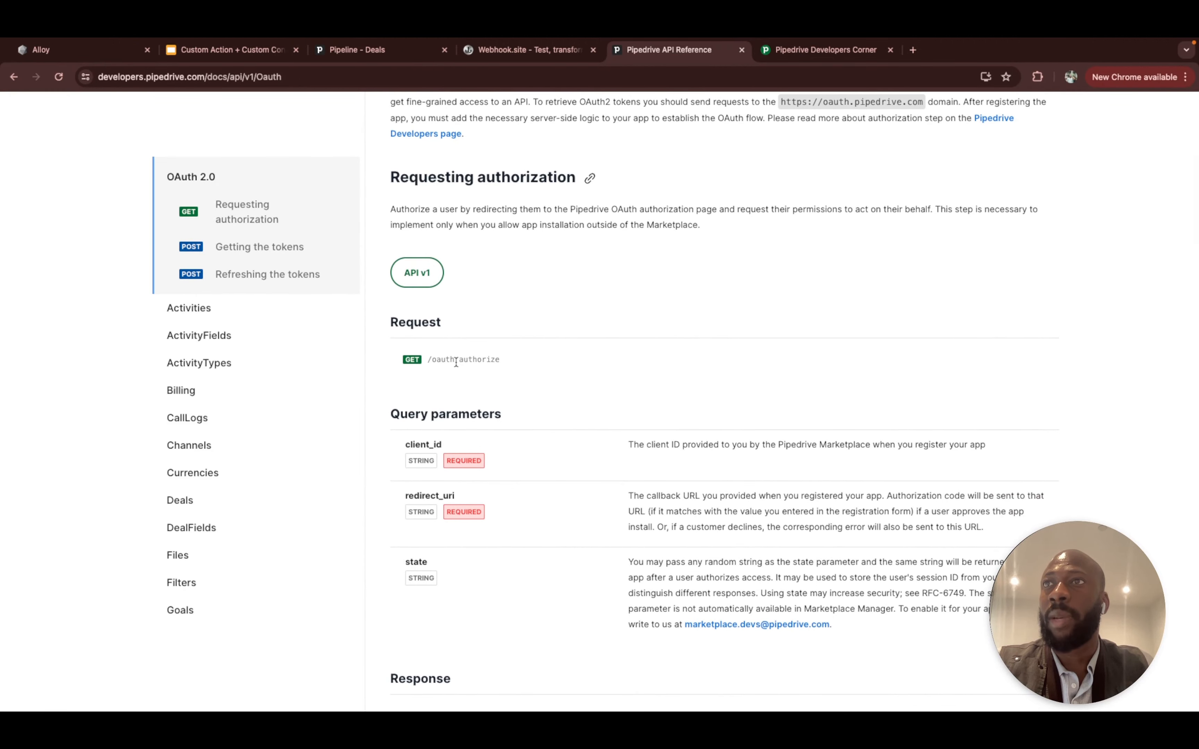
pyautogui.scroll(-3, 449, 382)
pyautogui.scroll(-2, 456, 365)
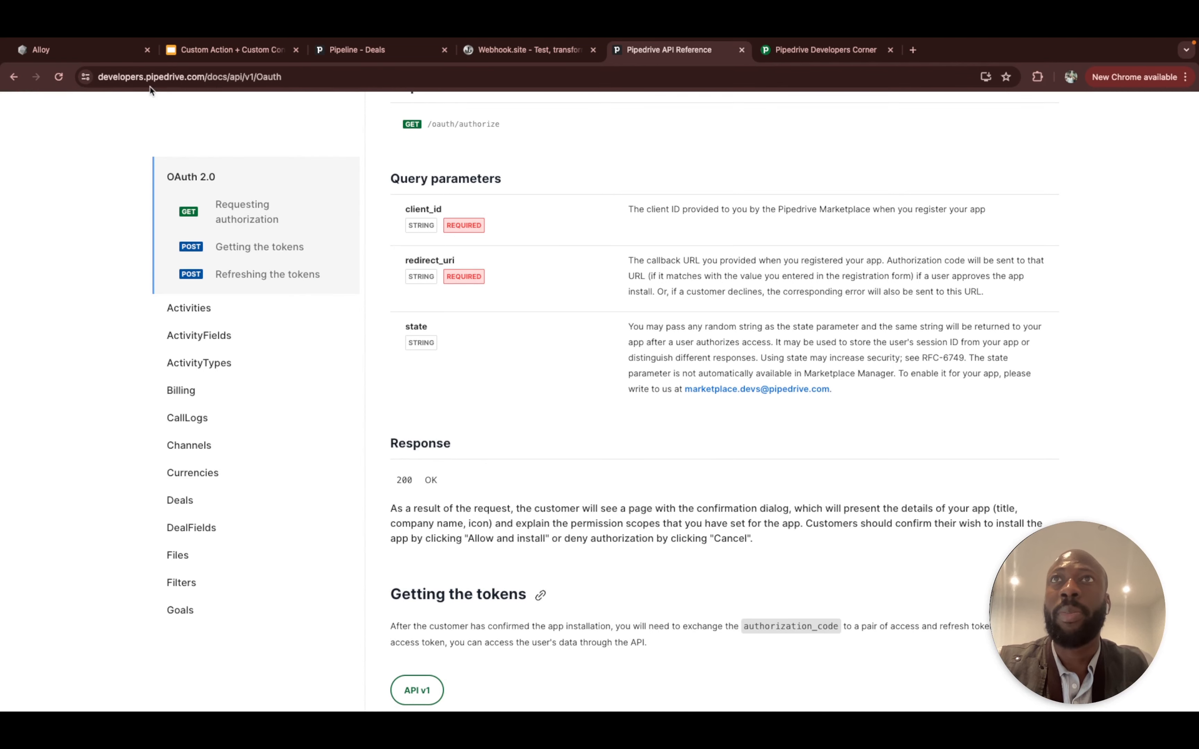
pyautogui.click(86, 55)
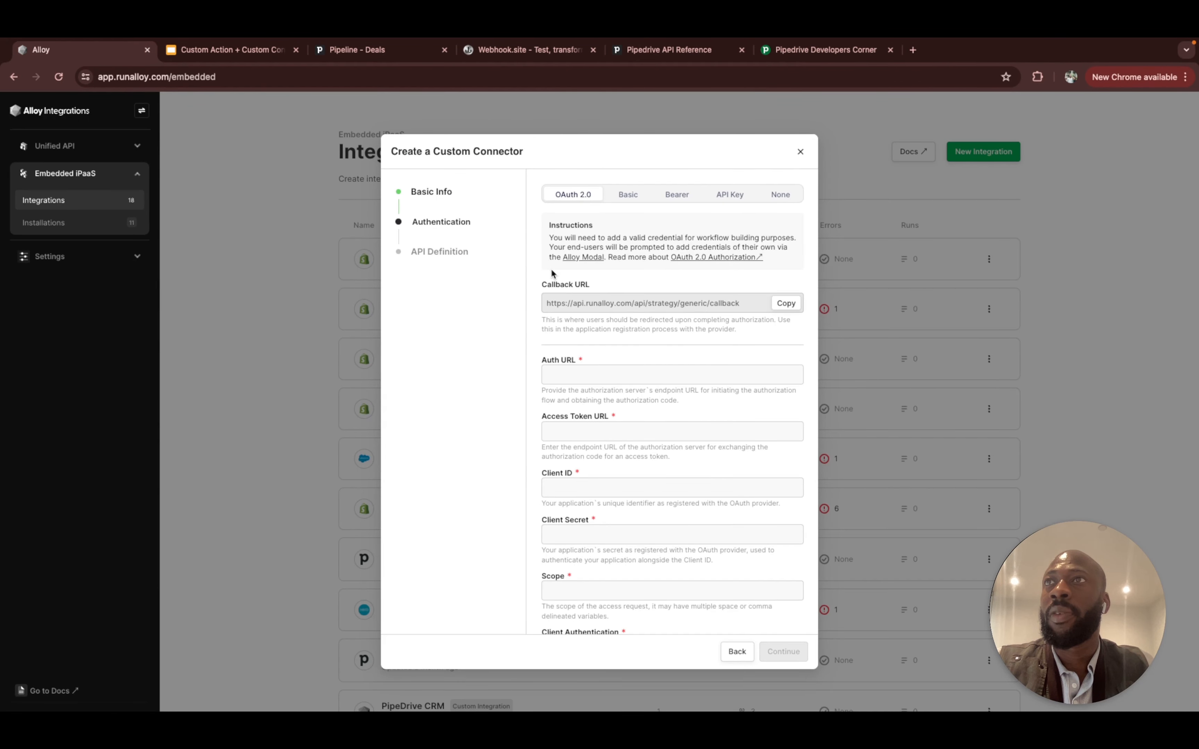
pyautogui.click(686, 56)
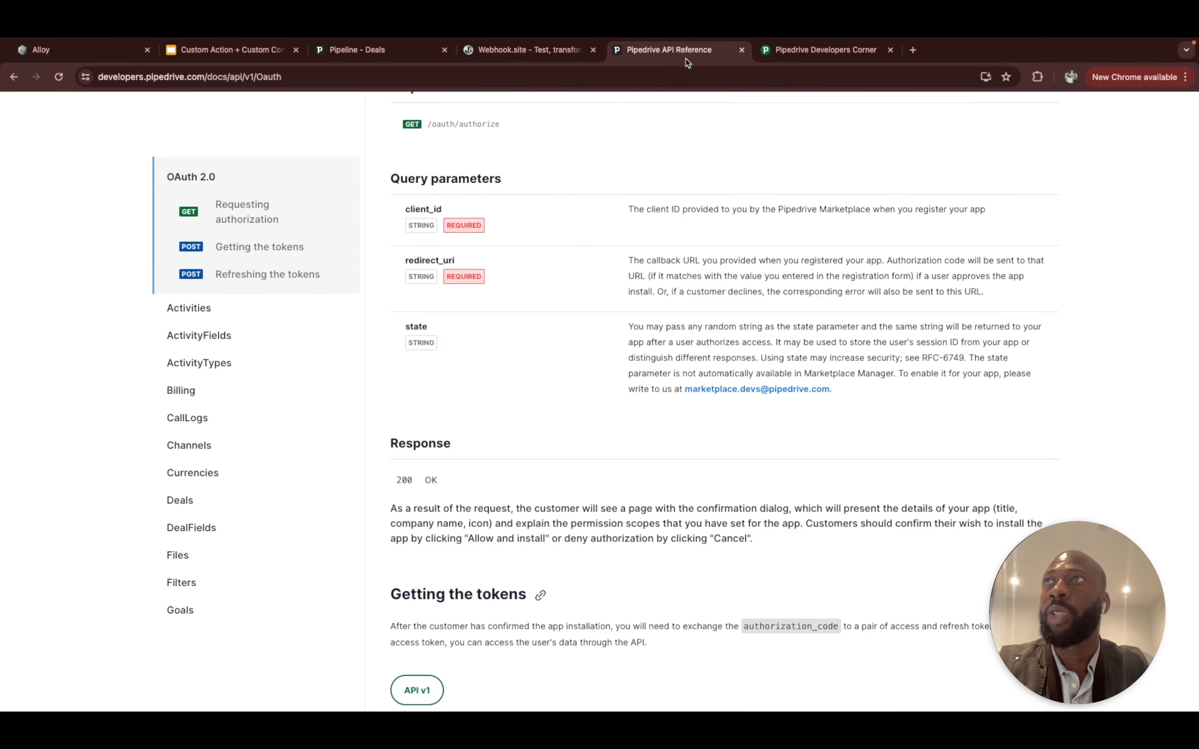
pyautogui.click(111, 57)
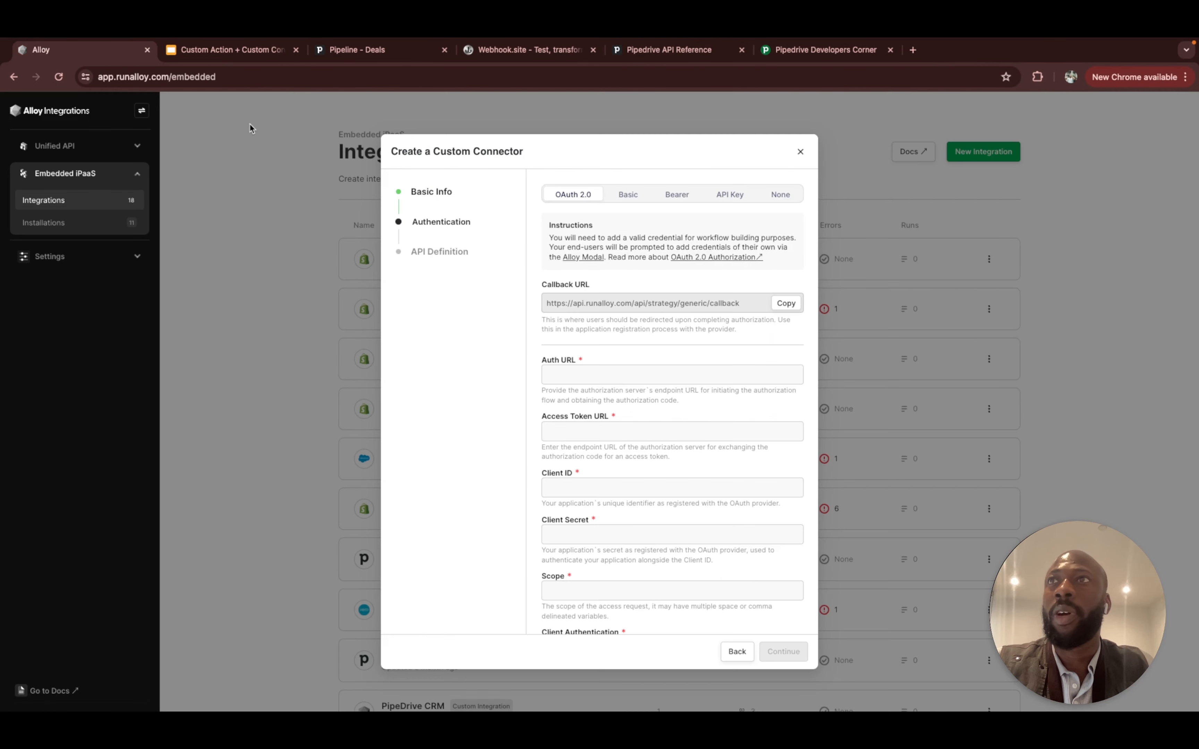
pyautogui.click(588, 378)
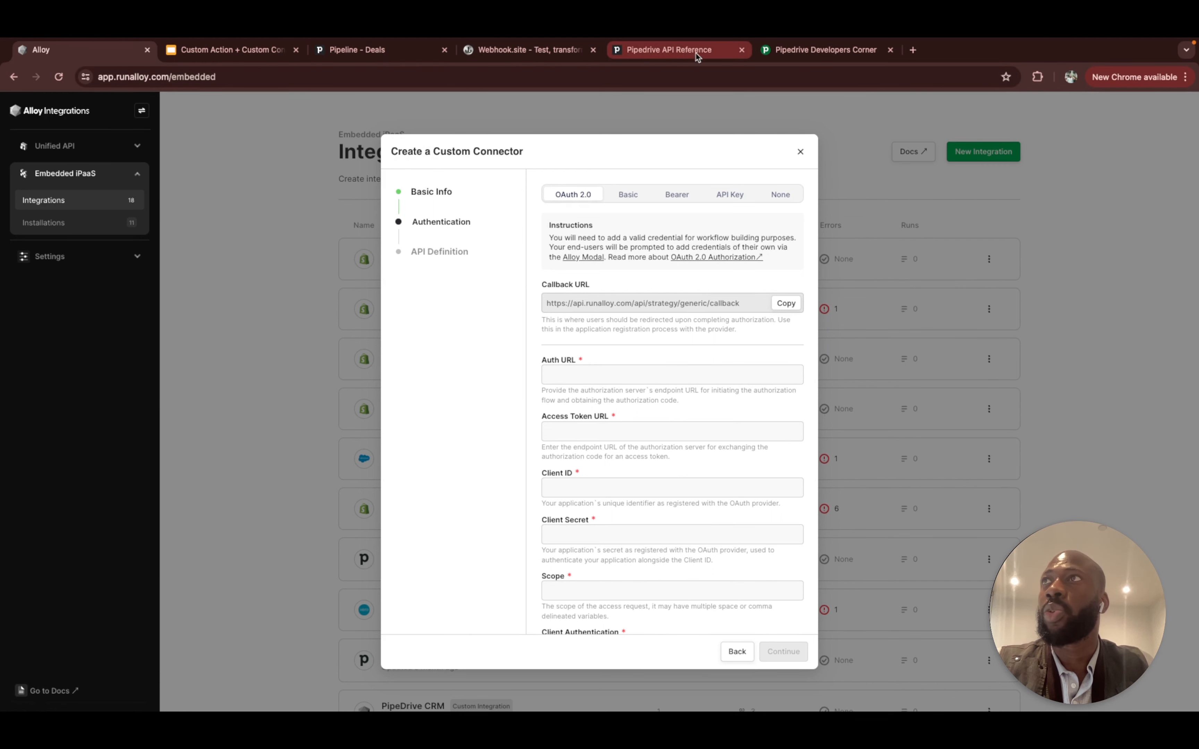
pyautogui.click(788, 52)
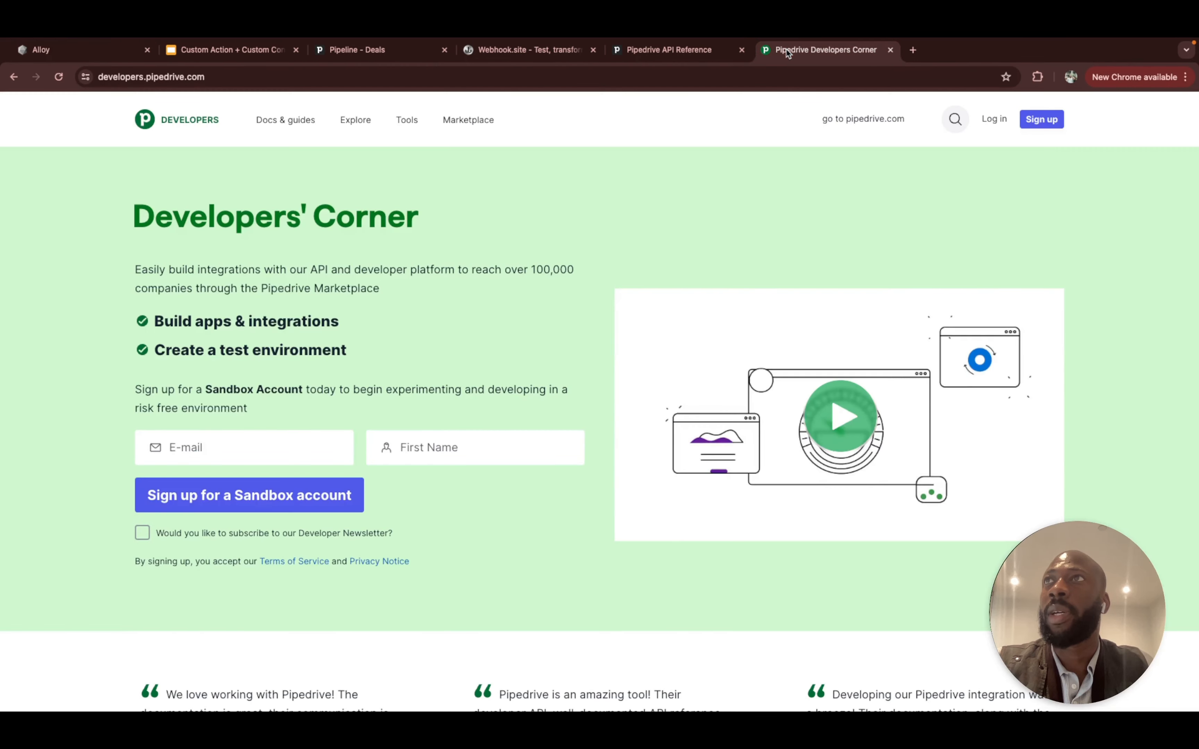
# Go to the Developer Hub in the Pipedrive sandbox account and start creating a private app
pyautogui.click(410, 52)
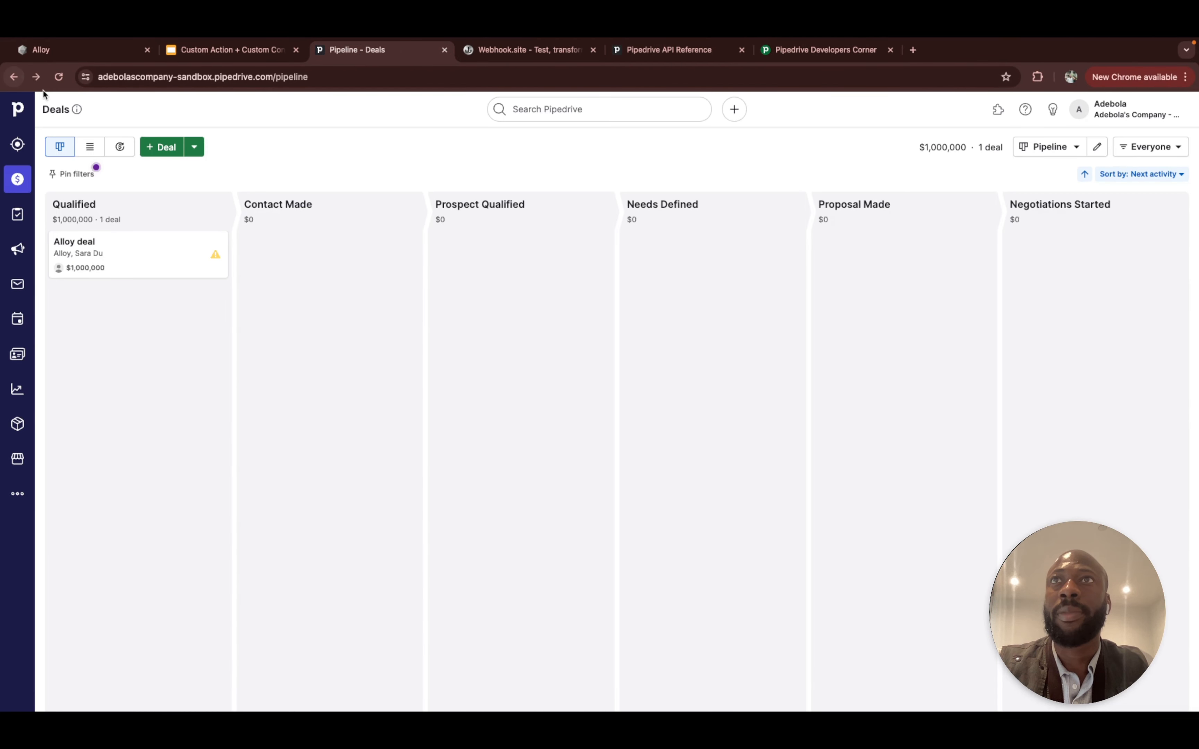
pyautogui.click(14, 76)
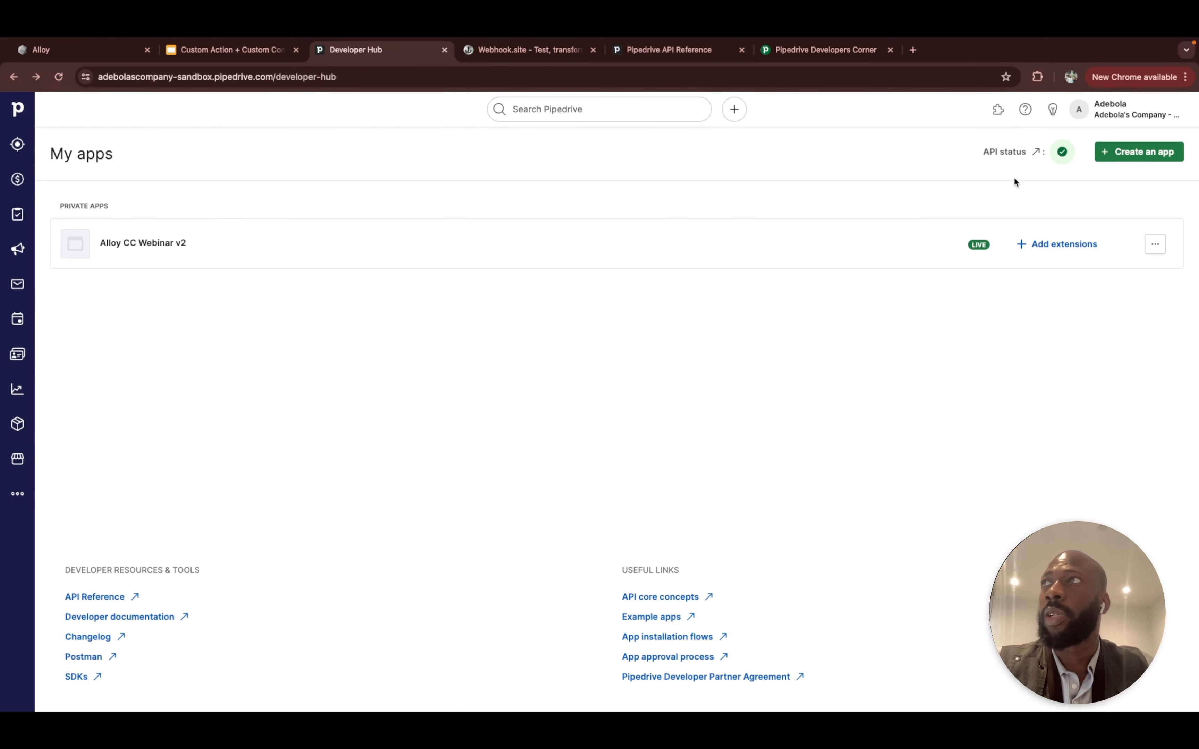
pyautogui.click(1110, 150)
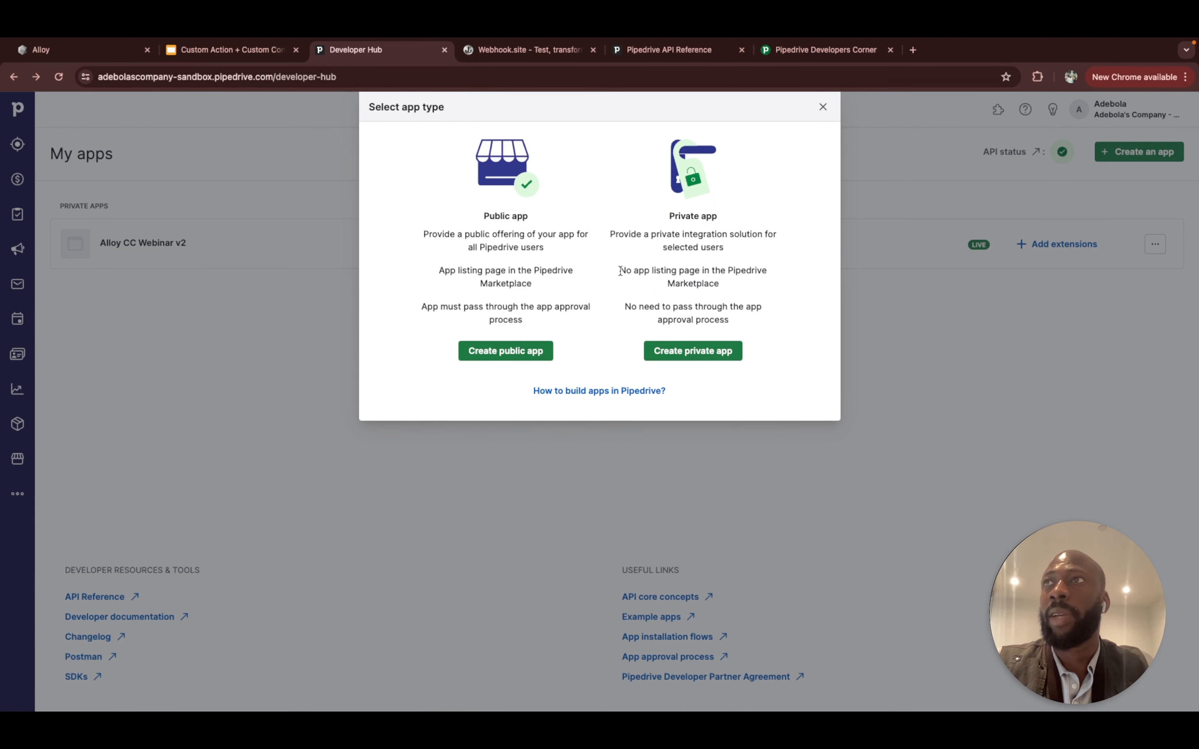
pyautogui.click(677, 350)
# Name the private app "Alloy-drive" in its basic info
pyautogui.click(621, 291)
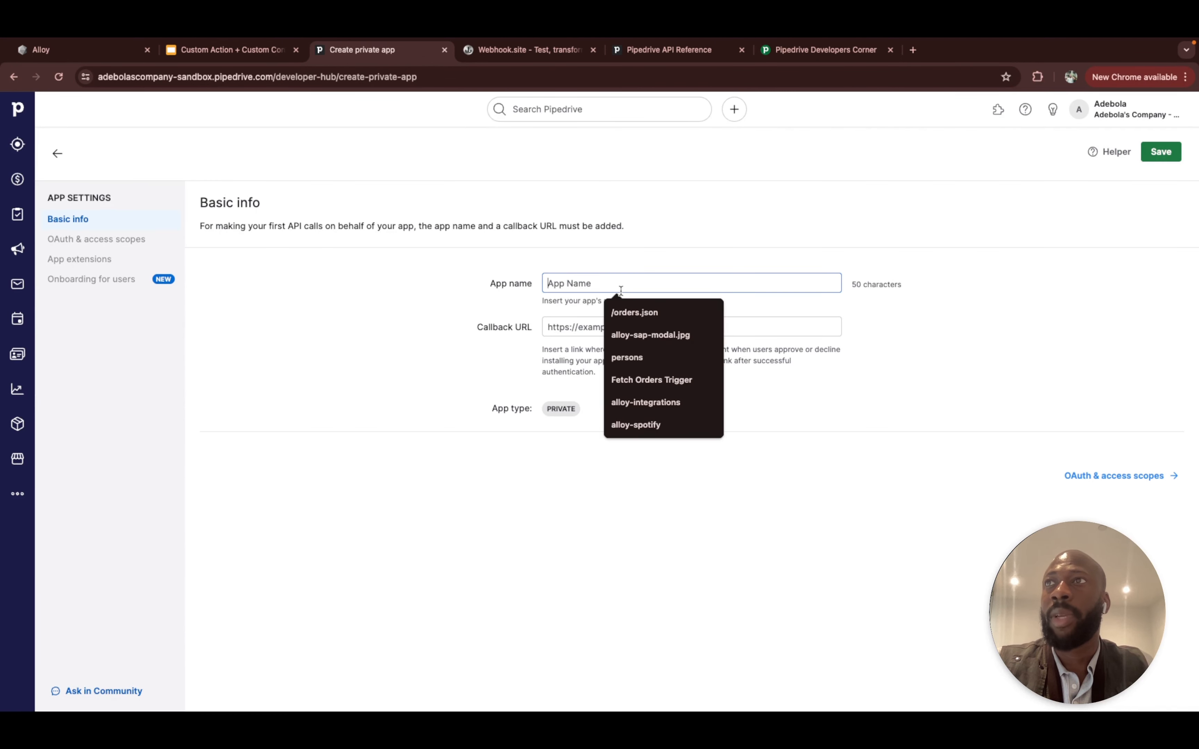
pyautogui.write('Alloy-')
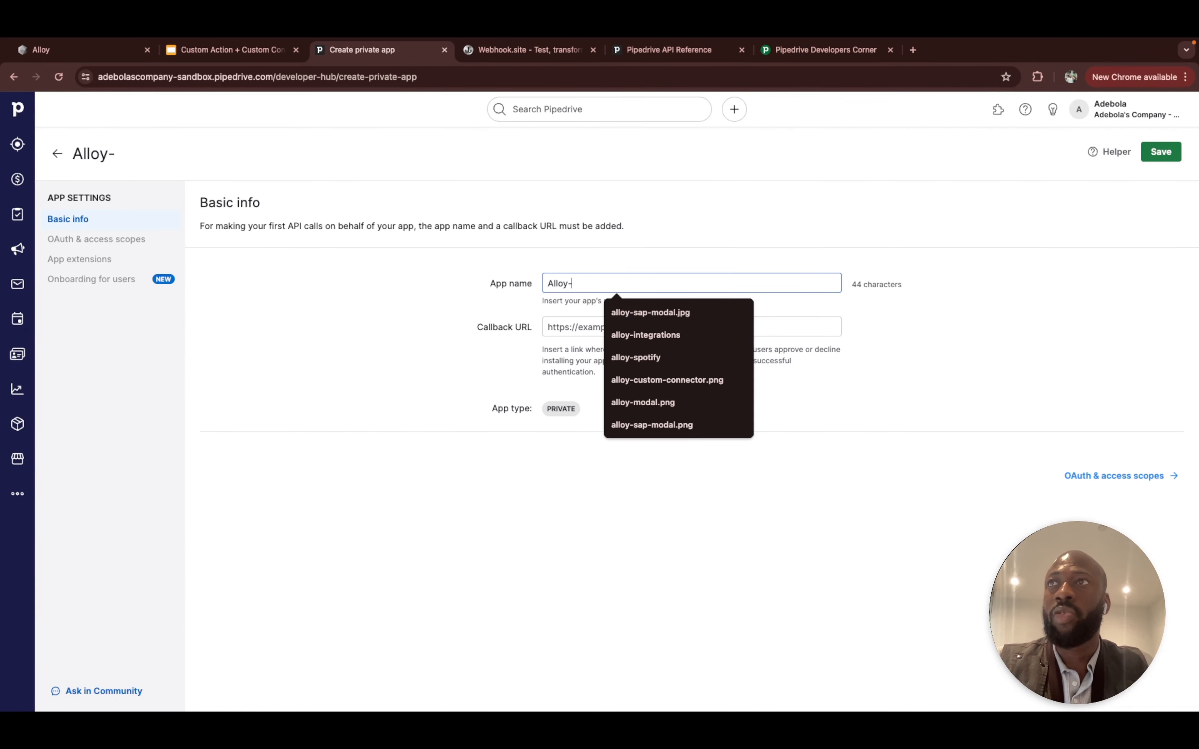
pyautogui.write('drive')
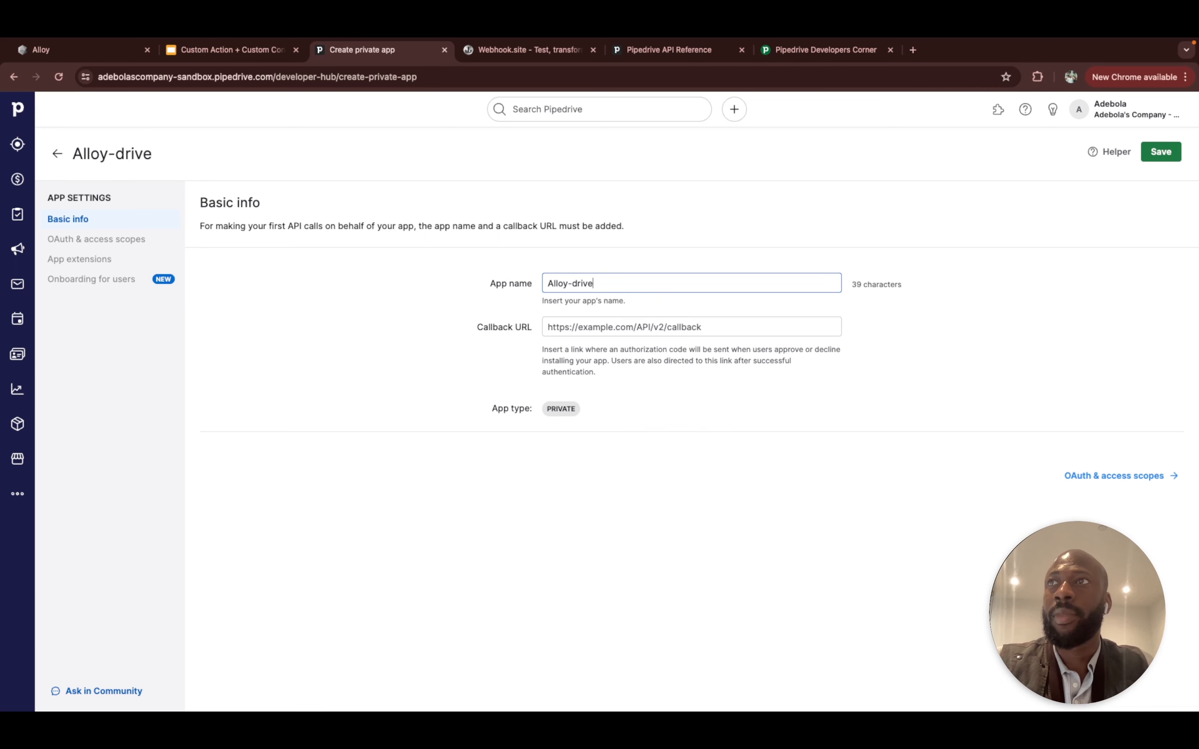
# Copy the connector's callback URL from Alloy and set it as the Alloy-drive app's callback URL in Pipedrive
pyautogui.click(613, 322)
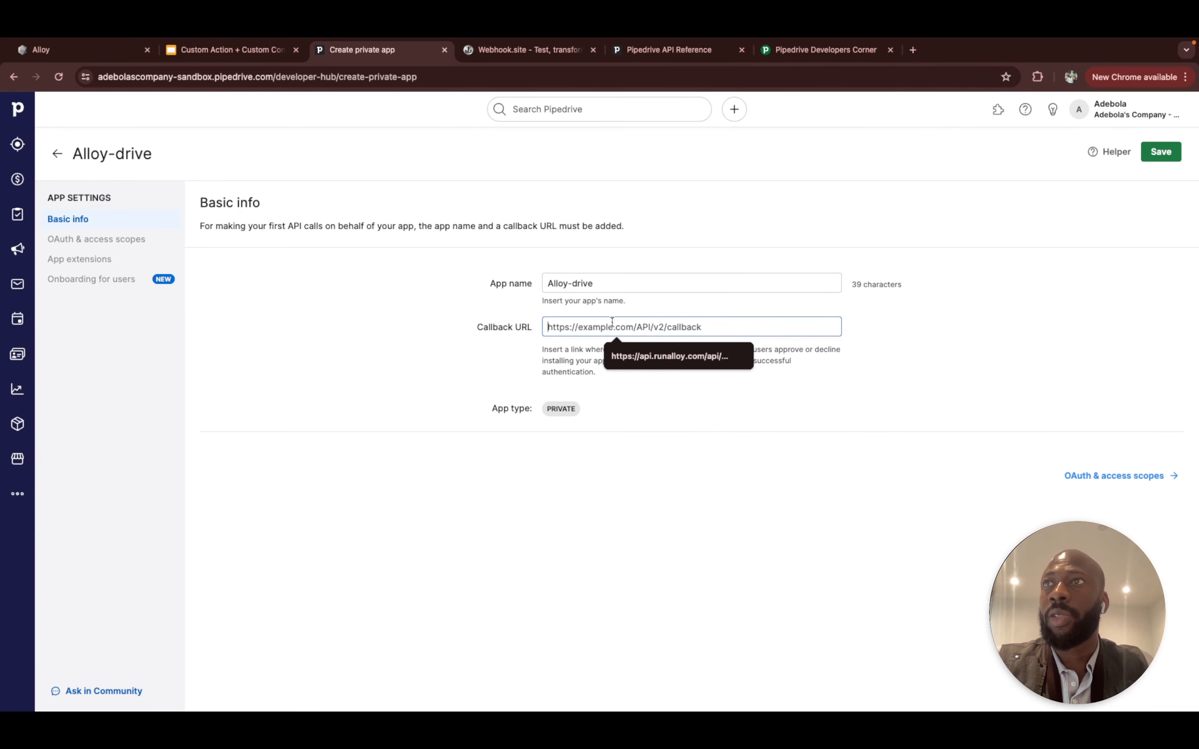
pyautogui.click(522, 350)
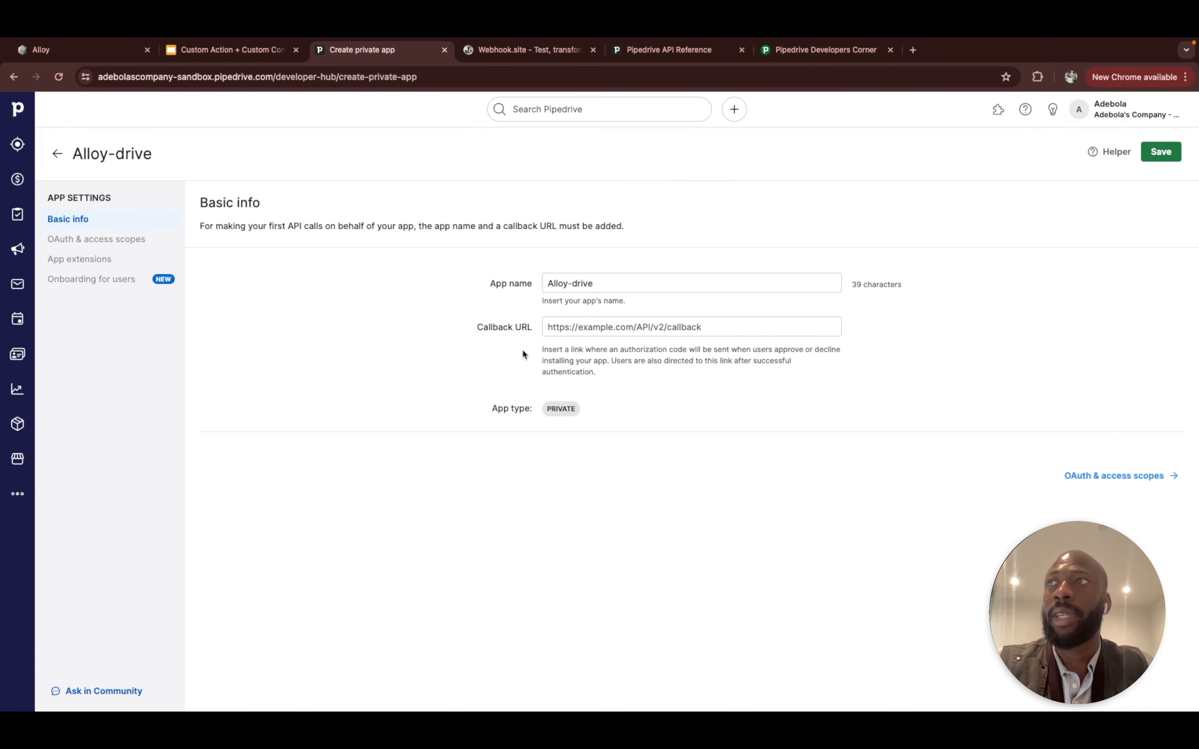
pyautogui.click(581, 319)
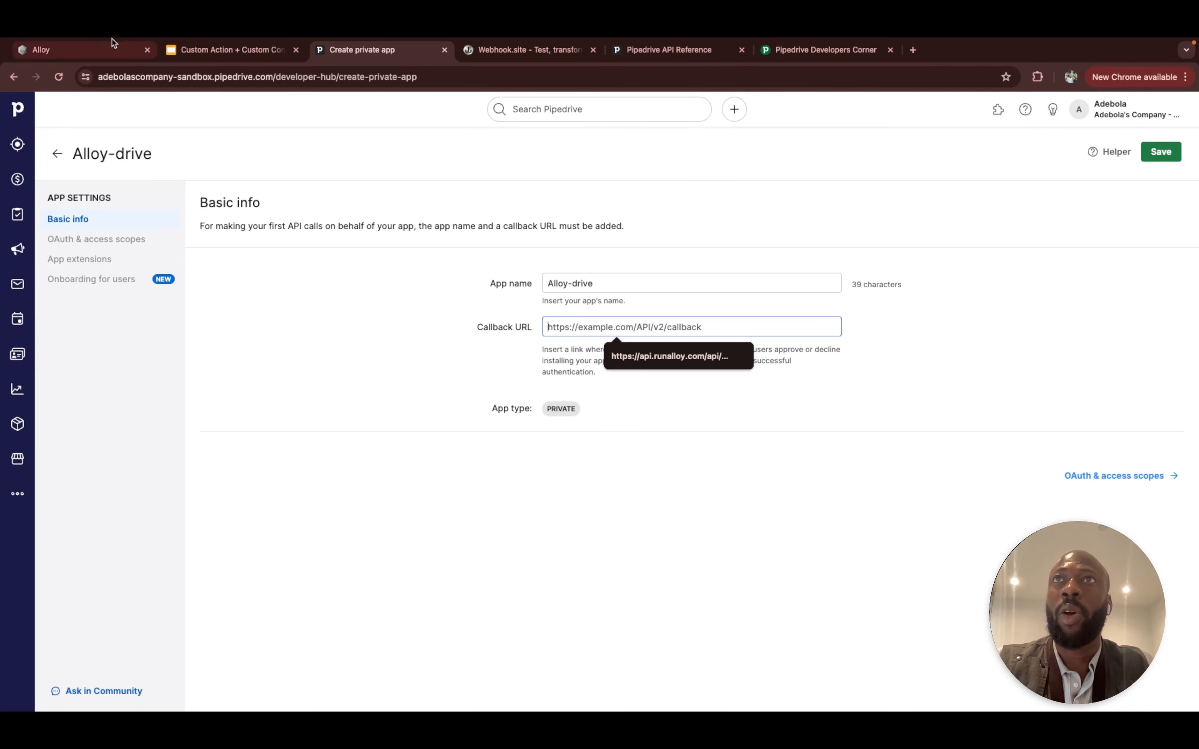
pyautogui.click(74, 49)
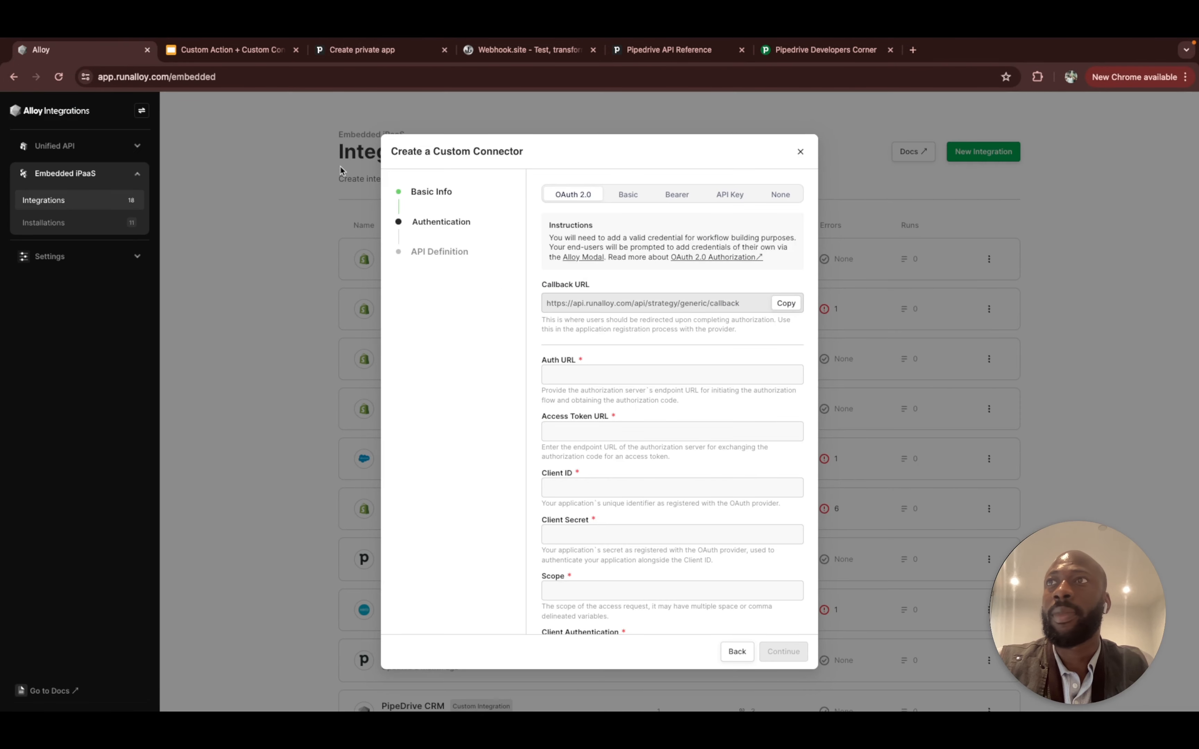
pyautogui.click(786, 303)
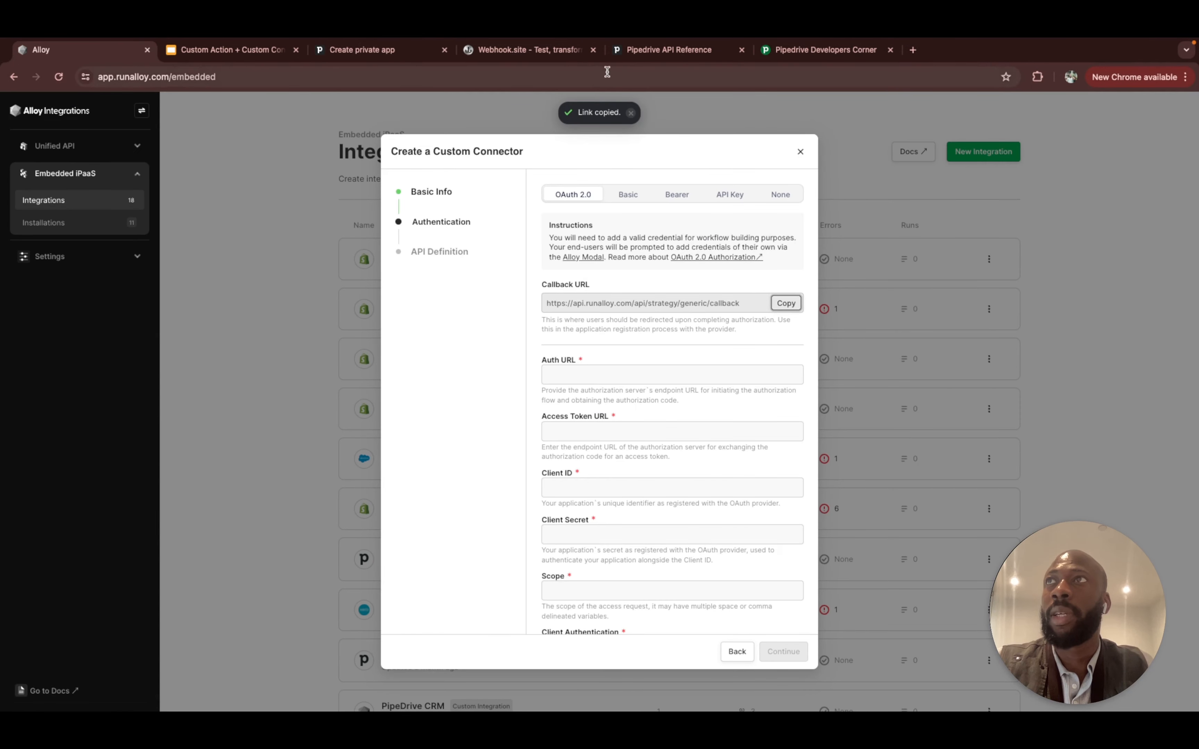
pyautogui.click(410, 55)
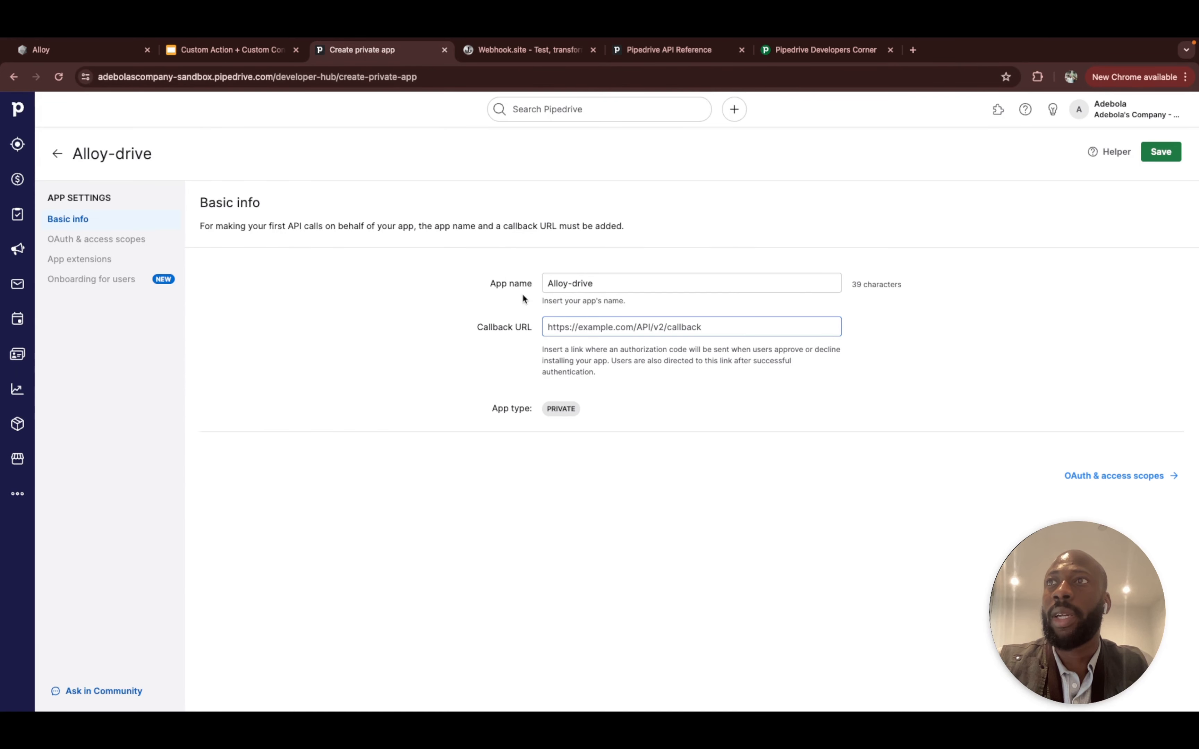
pyautogui.press('super+v')
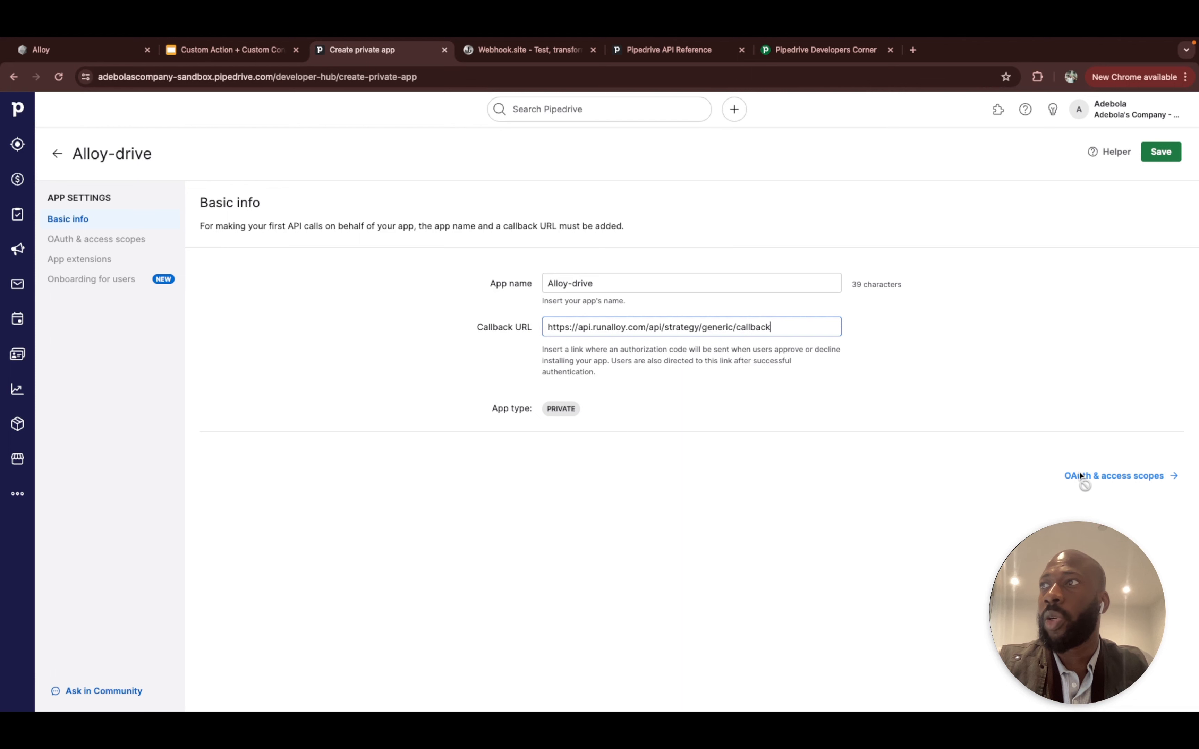
pyautogui.click(953, 374)
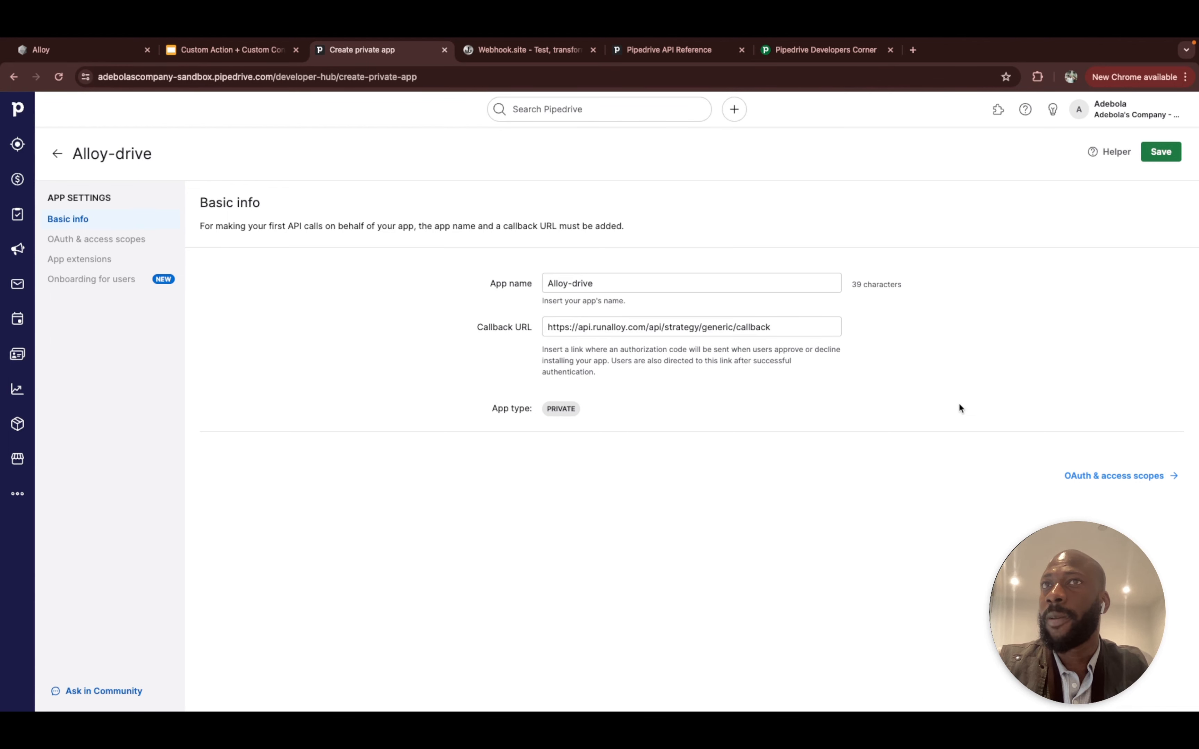
# Save the Alloy-drive app's basic info, then grant it full access to Deals and Leads and save the scopes
pyautogui.click(1157, 155)
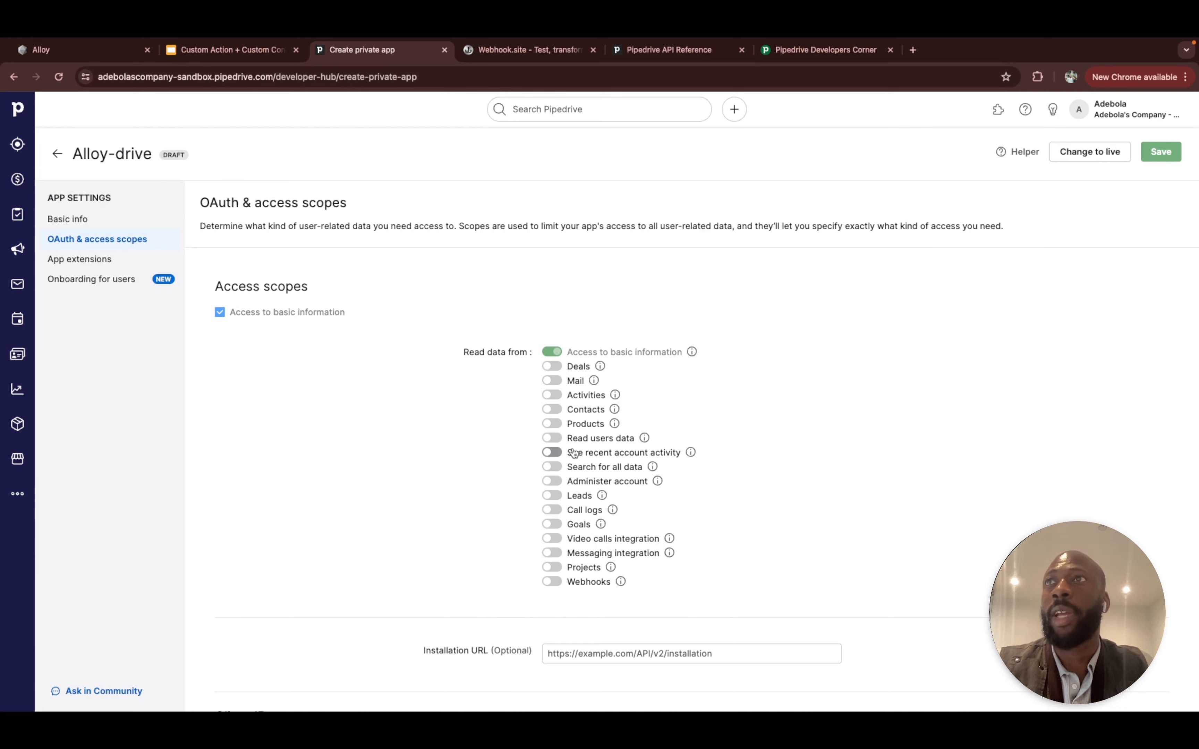
pyautogui.click(559, 368)
pyautogui.click(573, 401)
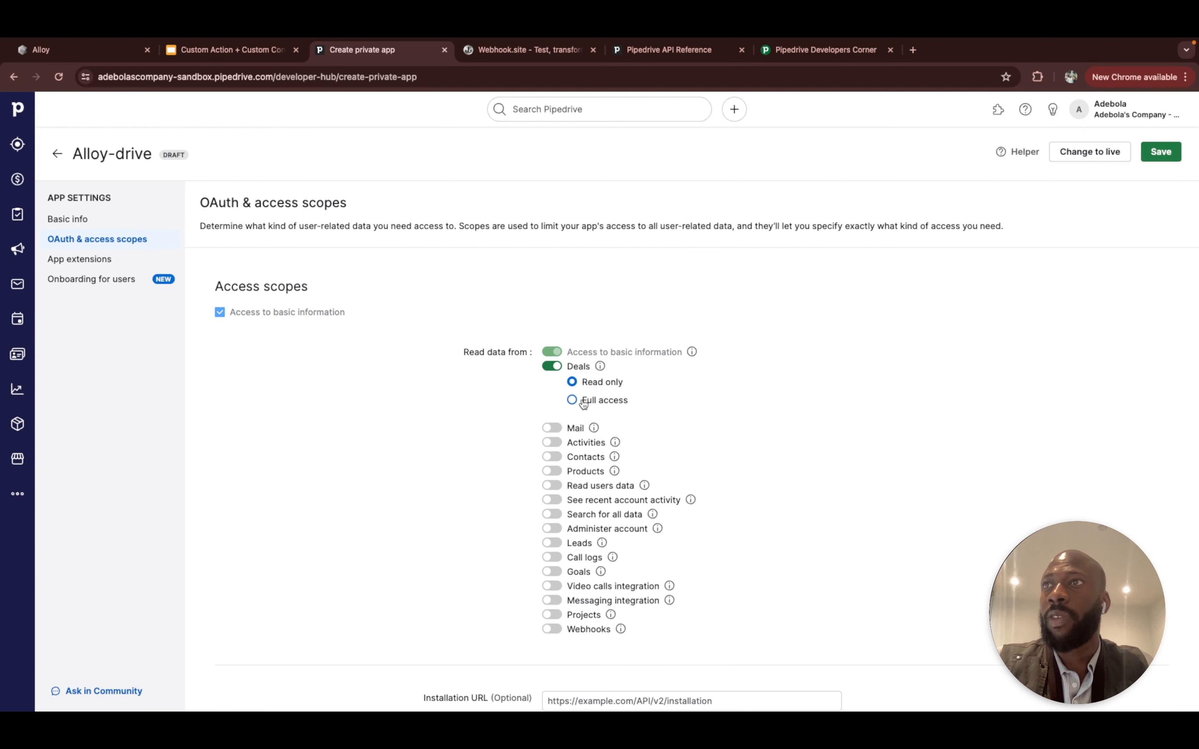
pyautogui.click(552, 543)
pyautogui.click(572, 577)
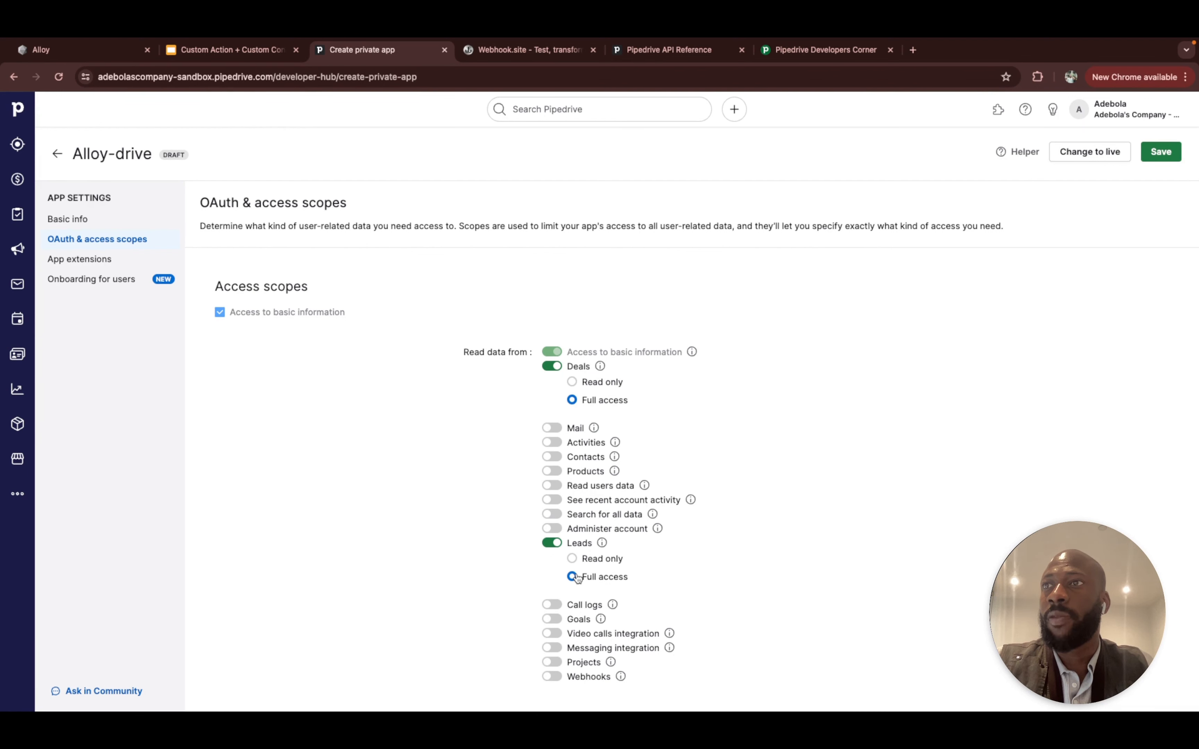
pyautogui.scroll(-2, 534, 560)
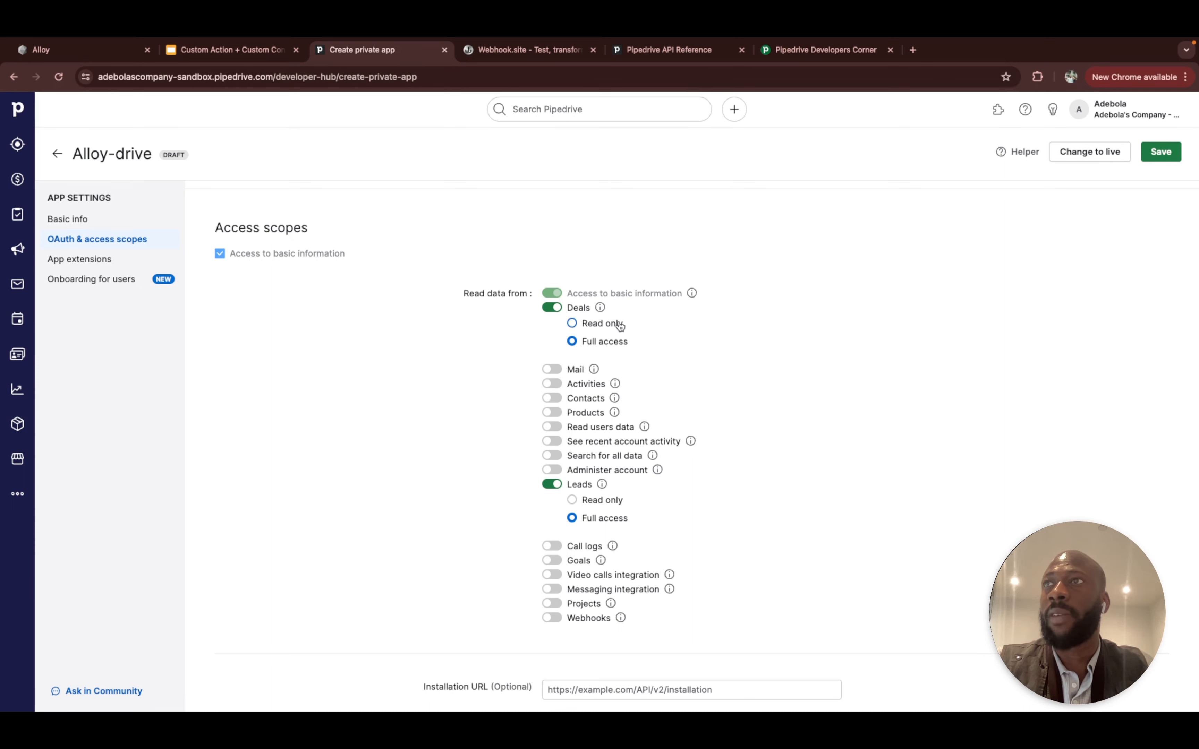
pyautogui.click(1156, 154)
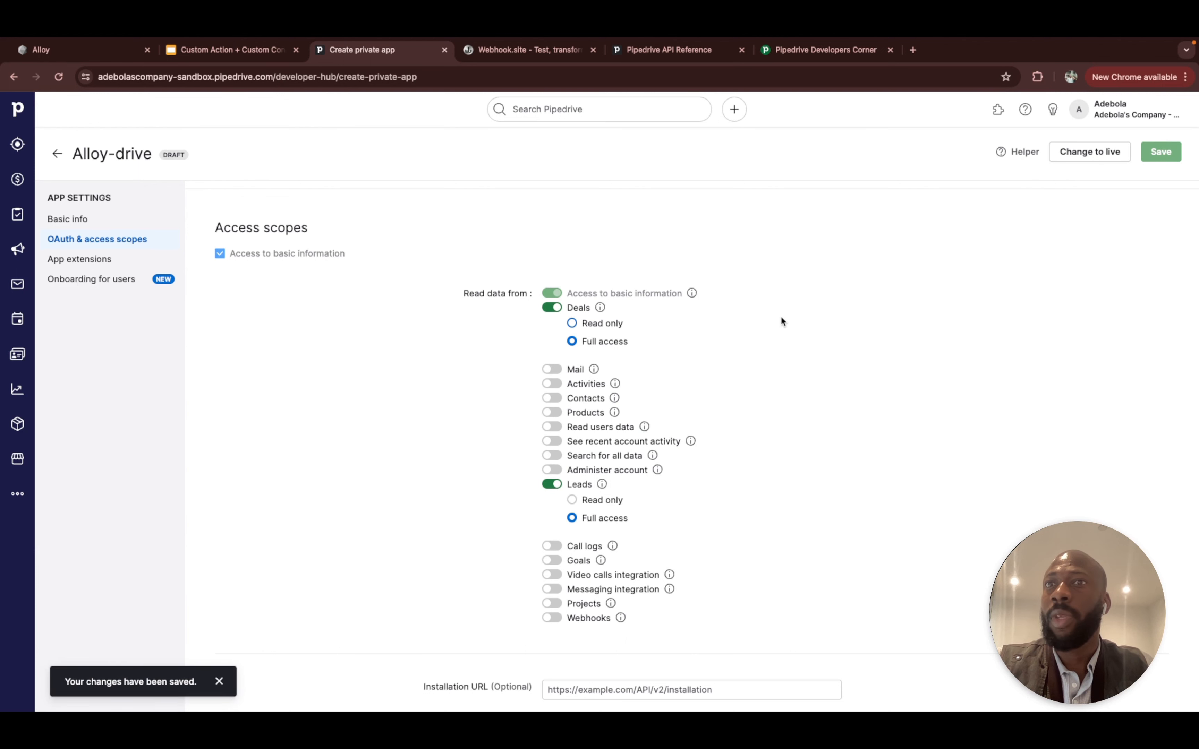
# Copy the Alloy-drive app's client ID from Pipedrive and paste it as the Client ID of the custom connector in Alloy
pyautogui.scroll(-5, 725, 305)
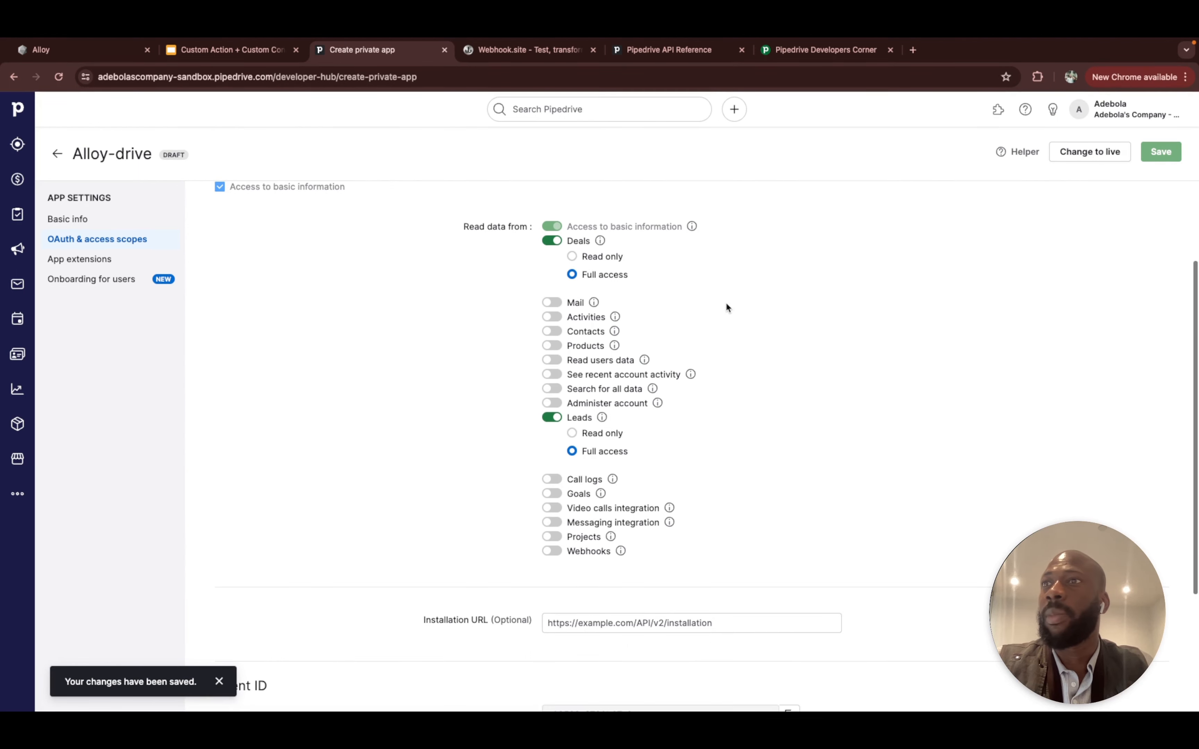
pyautogui.scroll(-5, 726, 308)
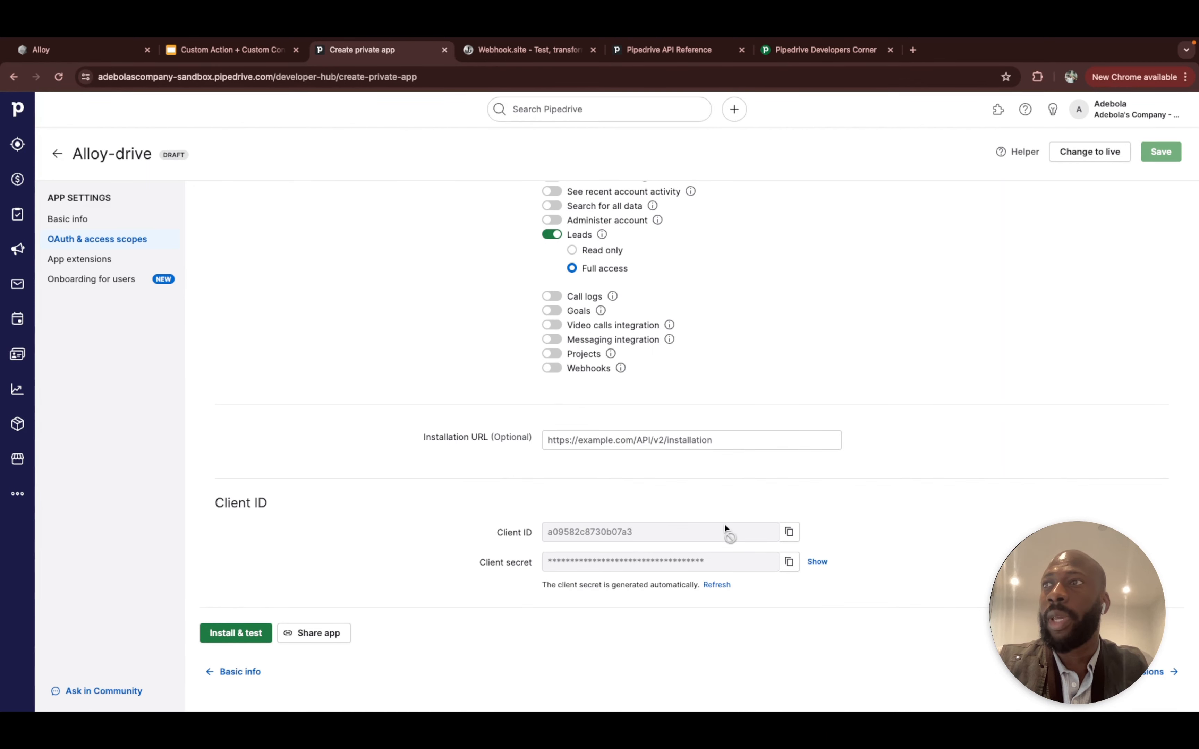
pyautogui.click(789, 534)
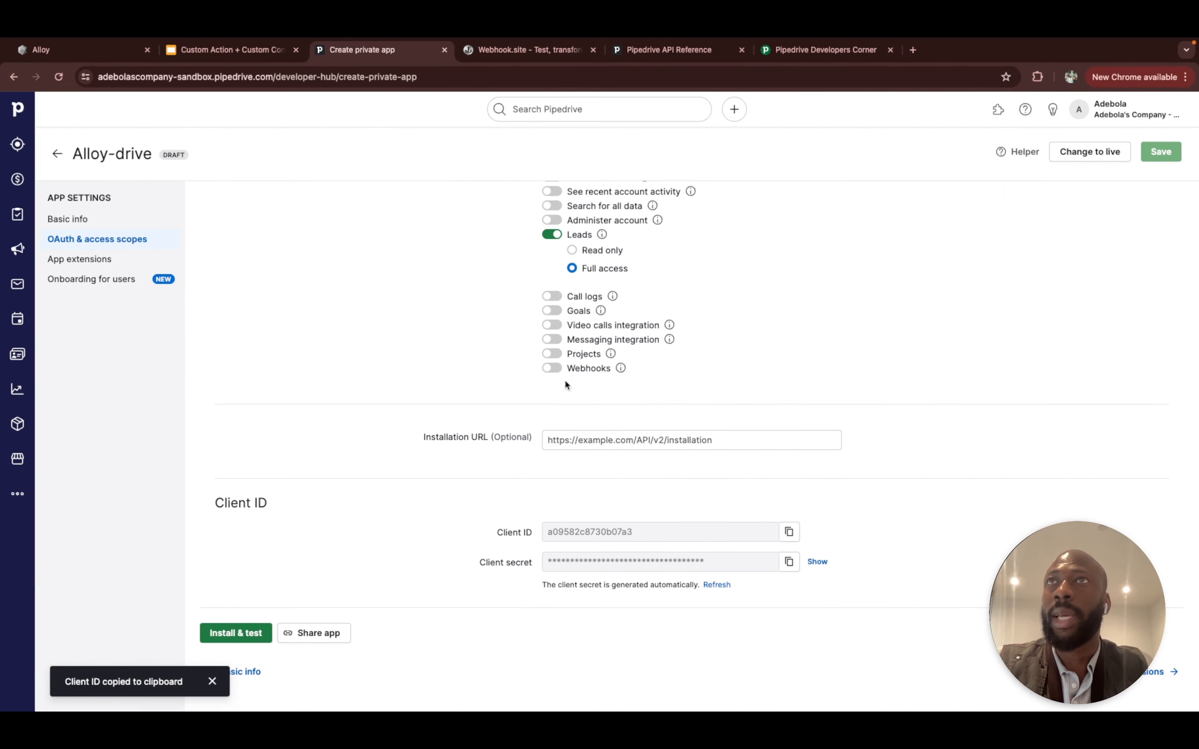
pyautogui.click(103, 58)
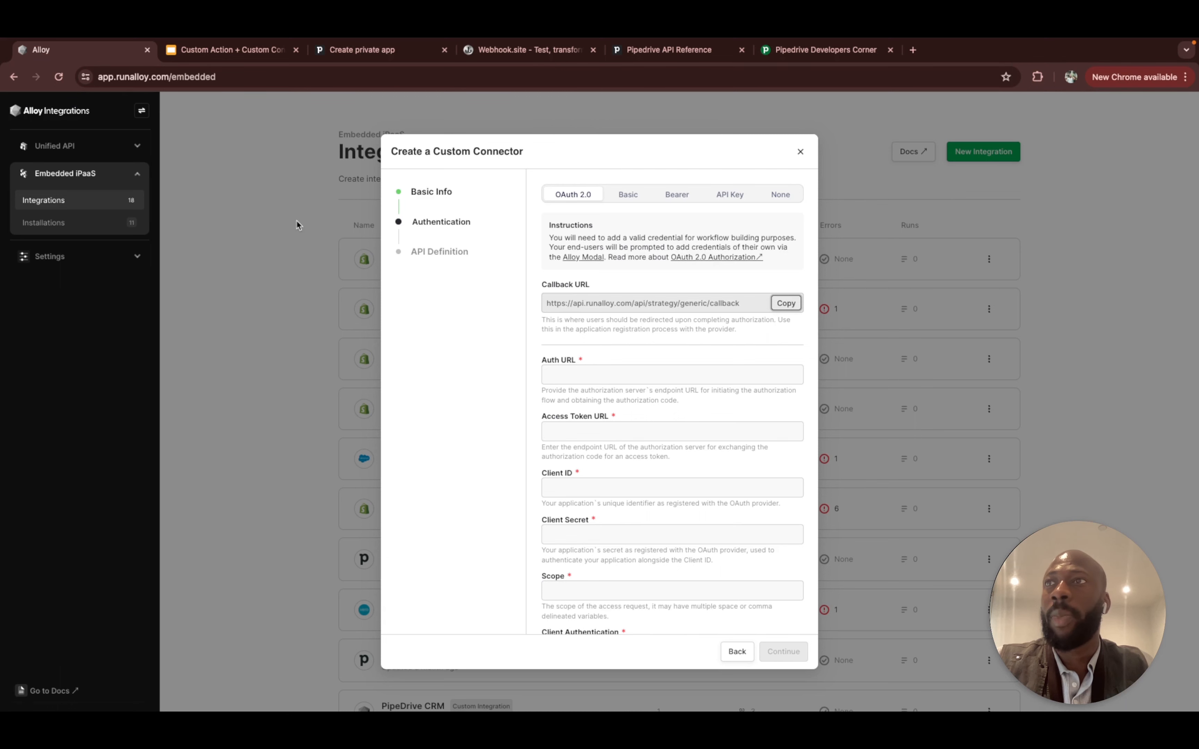
pyautogui.click(565, 487)
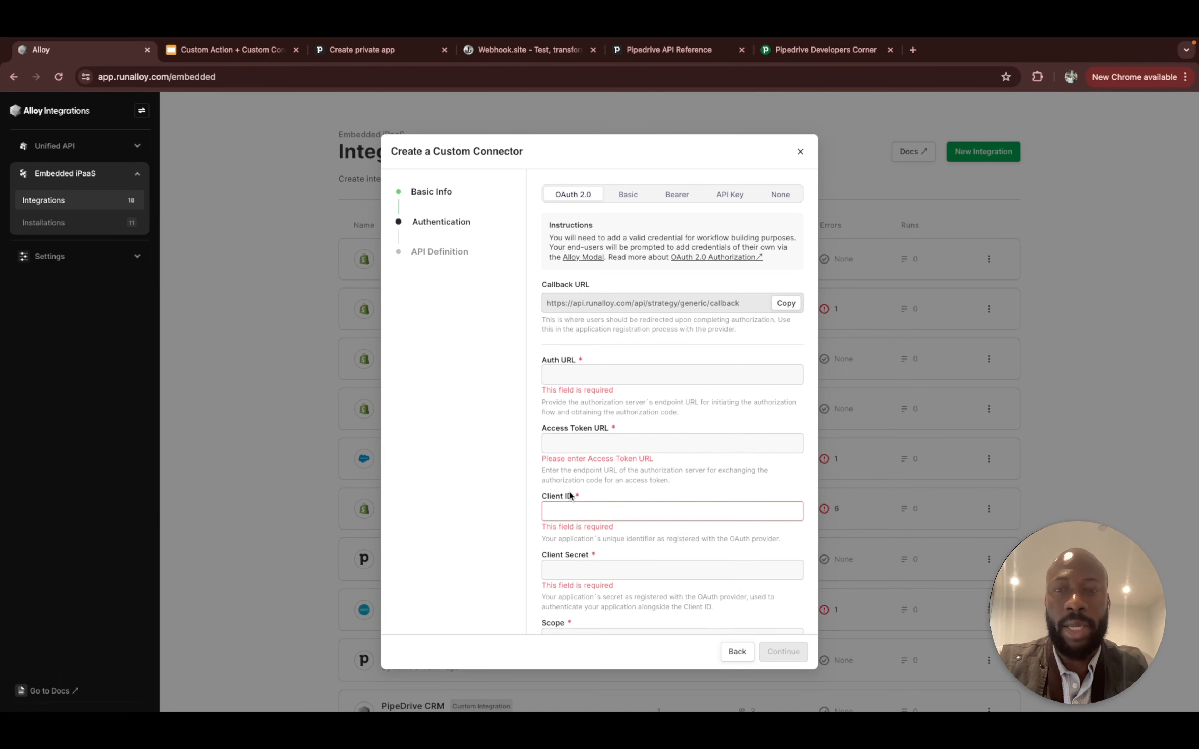
pyautogui.press('super+v')
# Copy the client secret from the Pipedrive app and paste it as the Client Secret of the Alloy connector
pyautogui.click(586, 556)
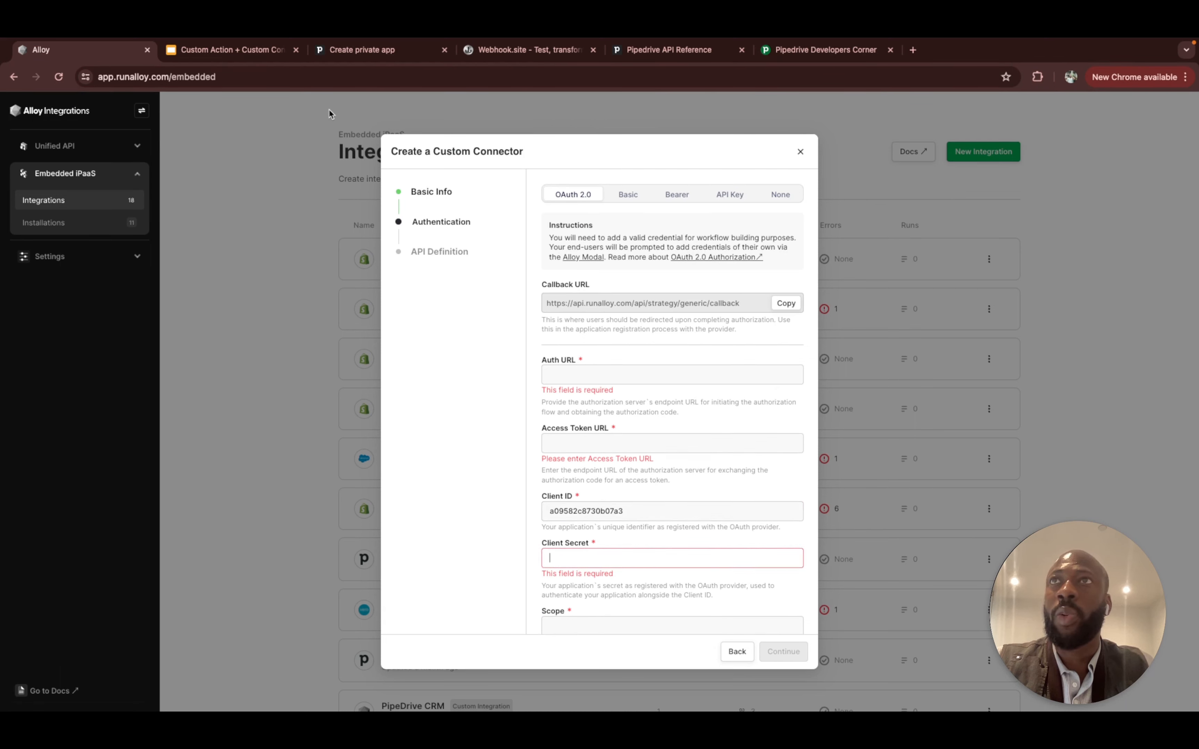
pyautogui.click(395, 58)
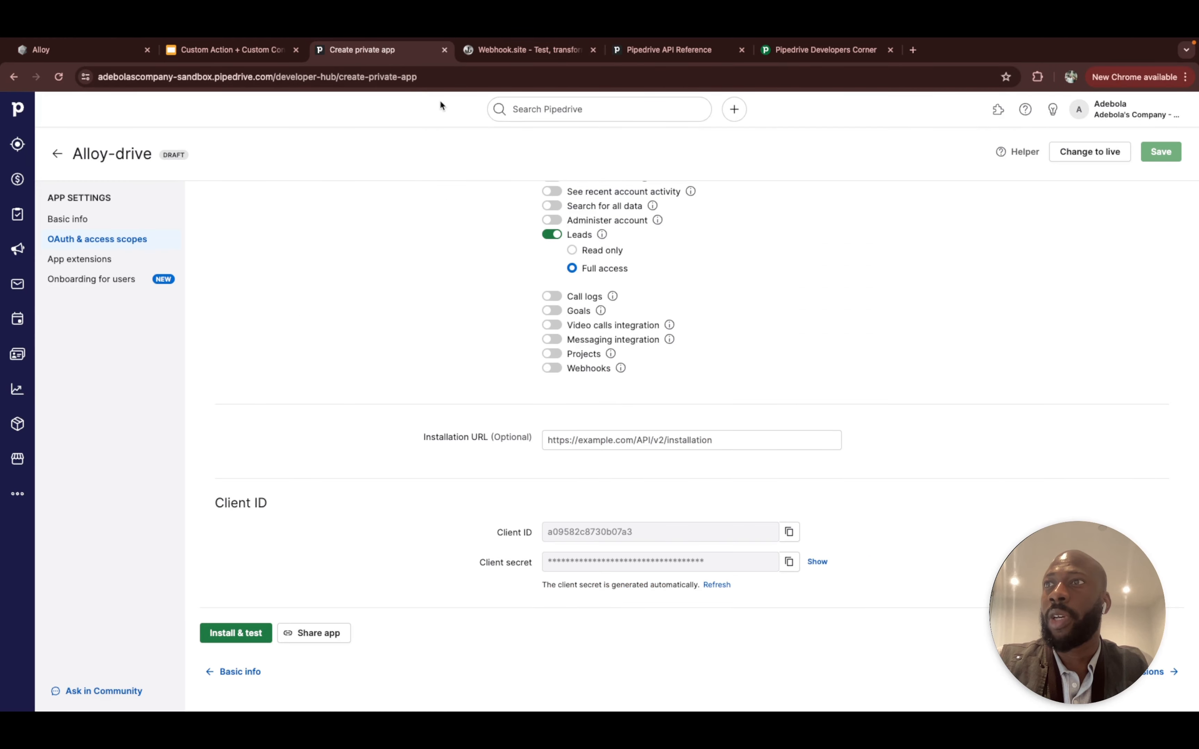
pyautogui.click(789, 562)
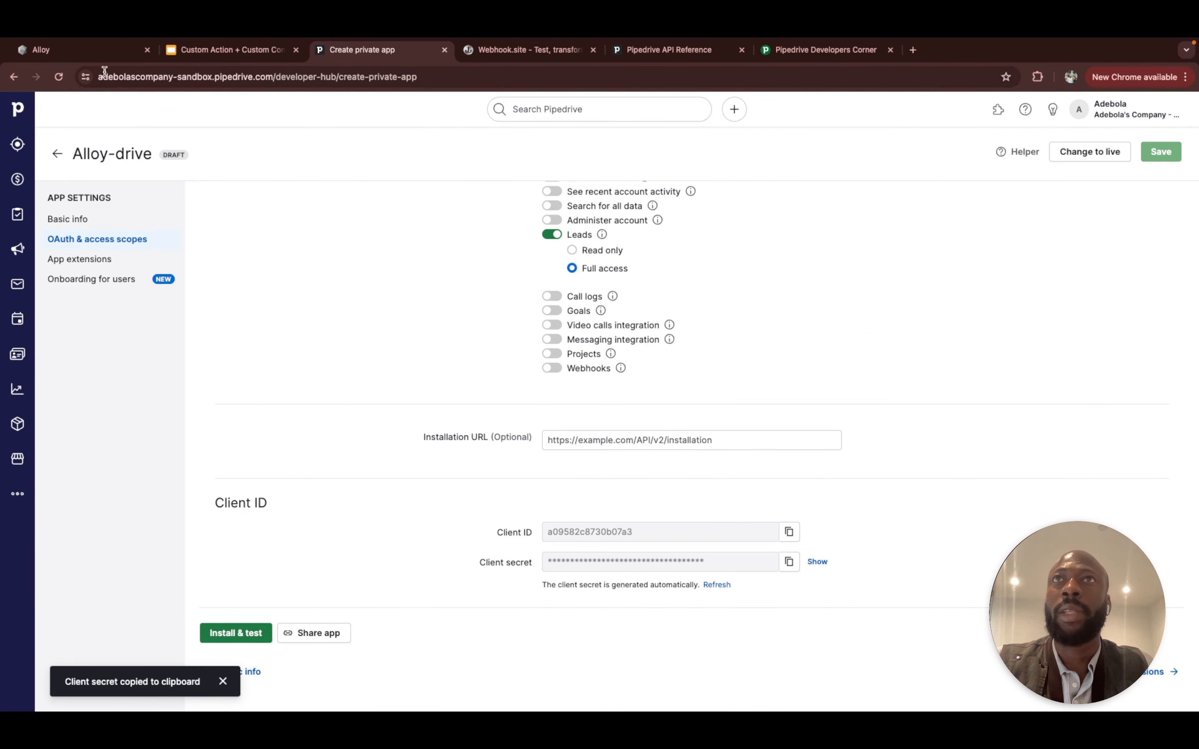
pyautogui.click(102, 49)
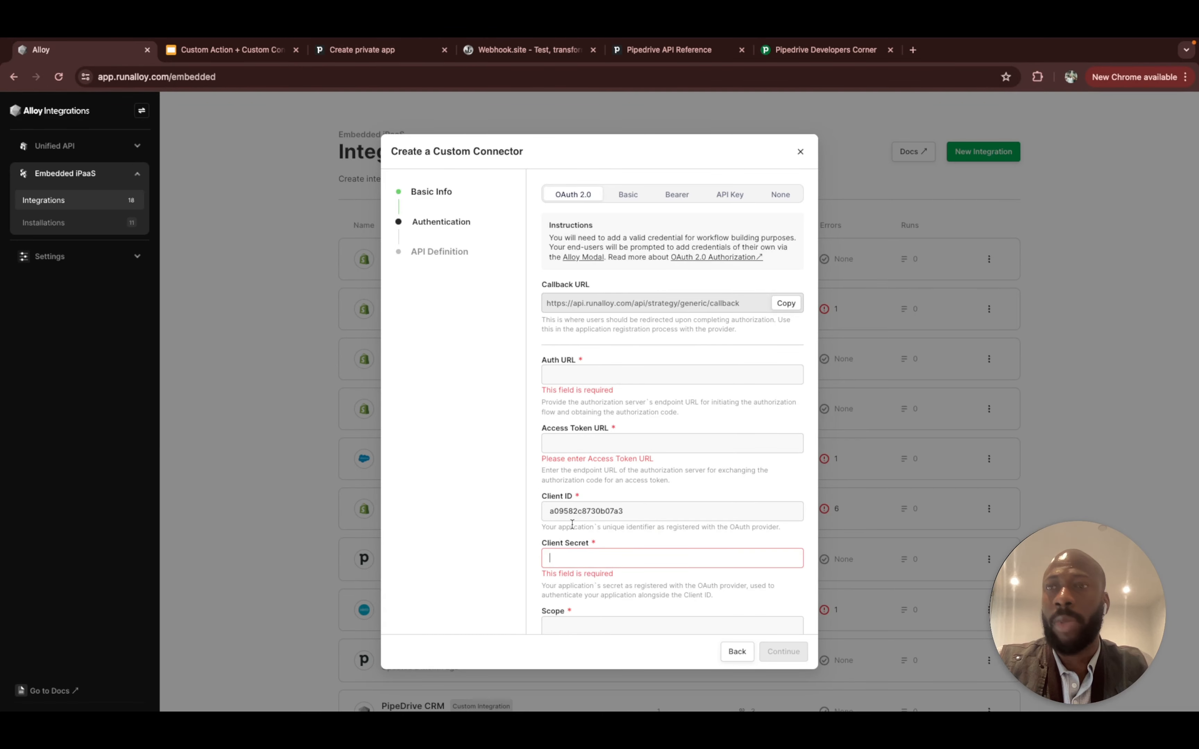
pyautogui.hotkey('ctrl', 'v')
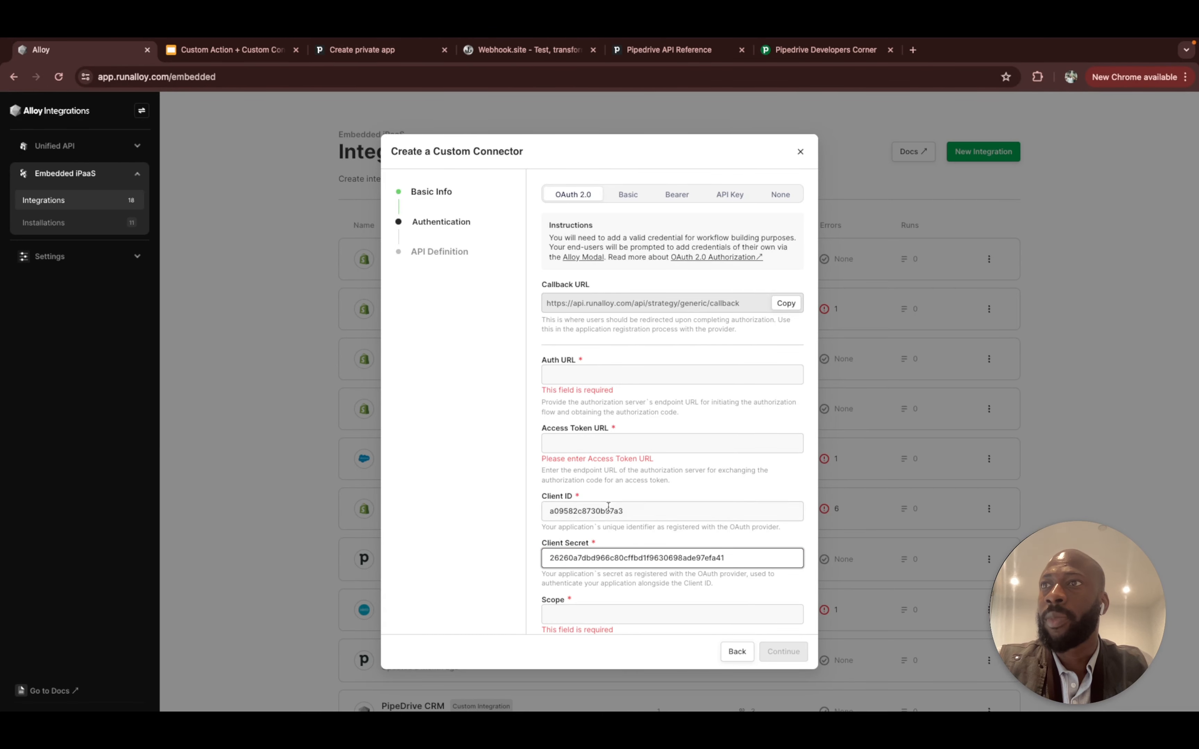
pyautogui.click(586, 381)
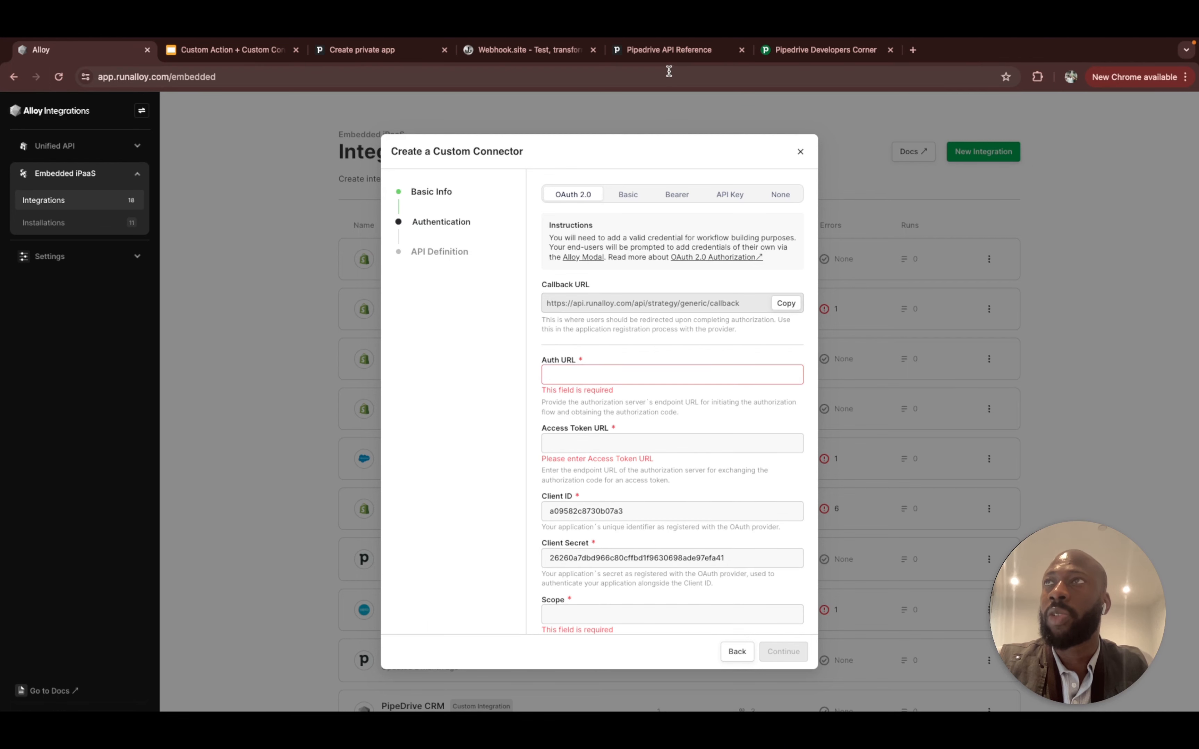
pyautogui.click(669, 58)
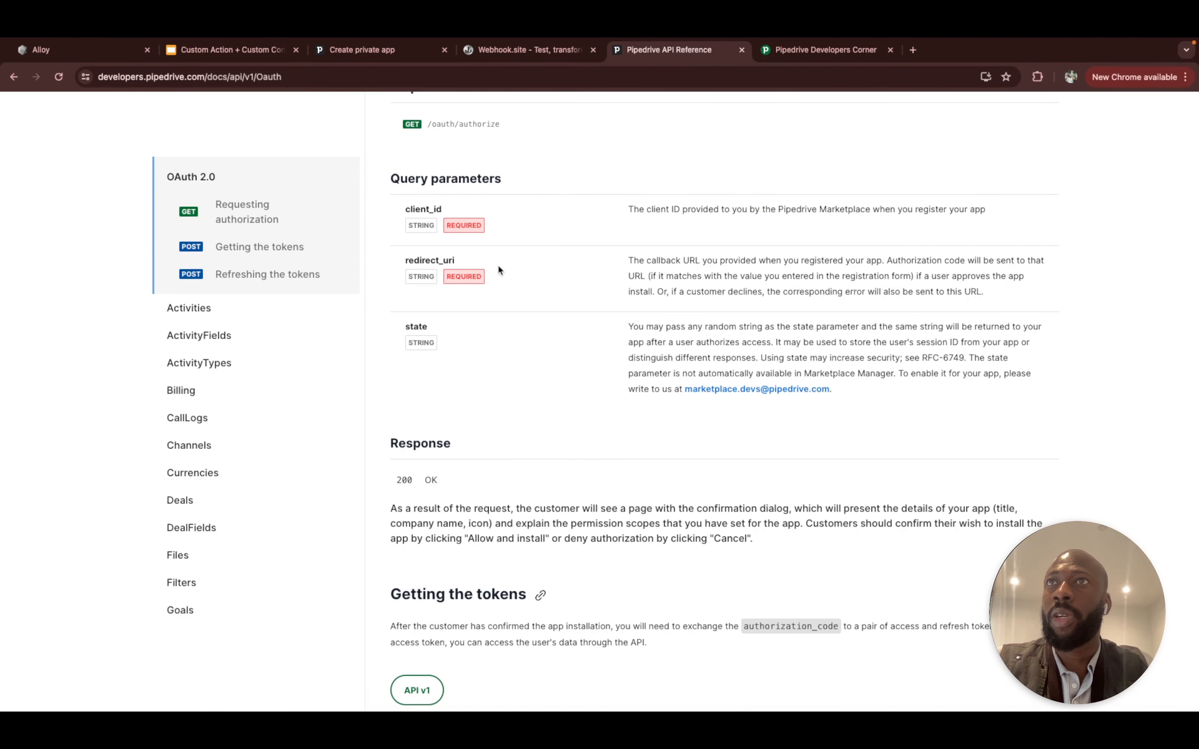
pyautogui.scroll(3, 499, 268)
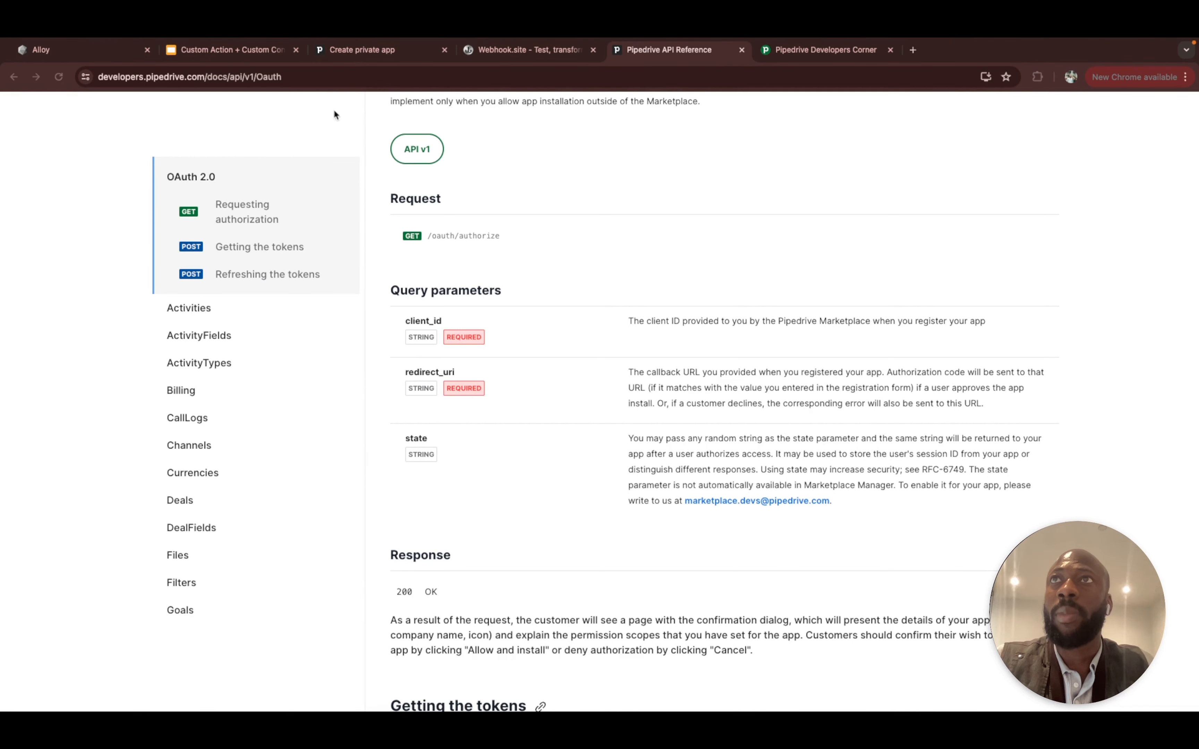
pyautogui.click(340, 50)
pyautogui.click(404, 52)
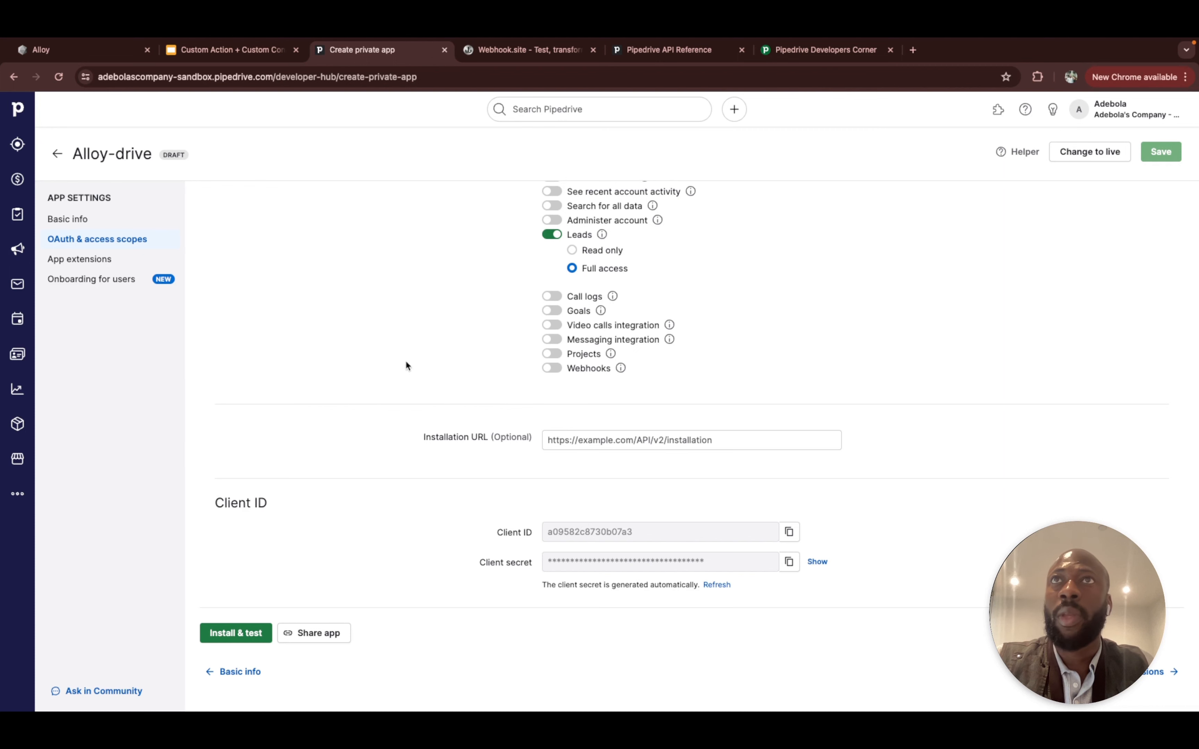
pyautogui.click(79, 50)
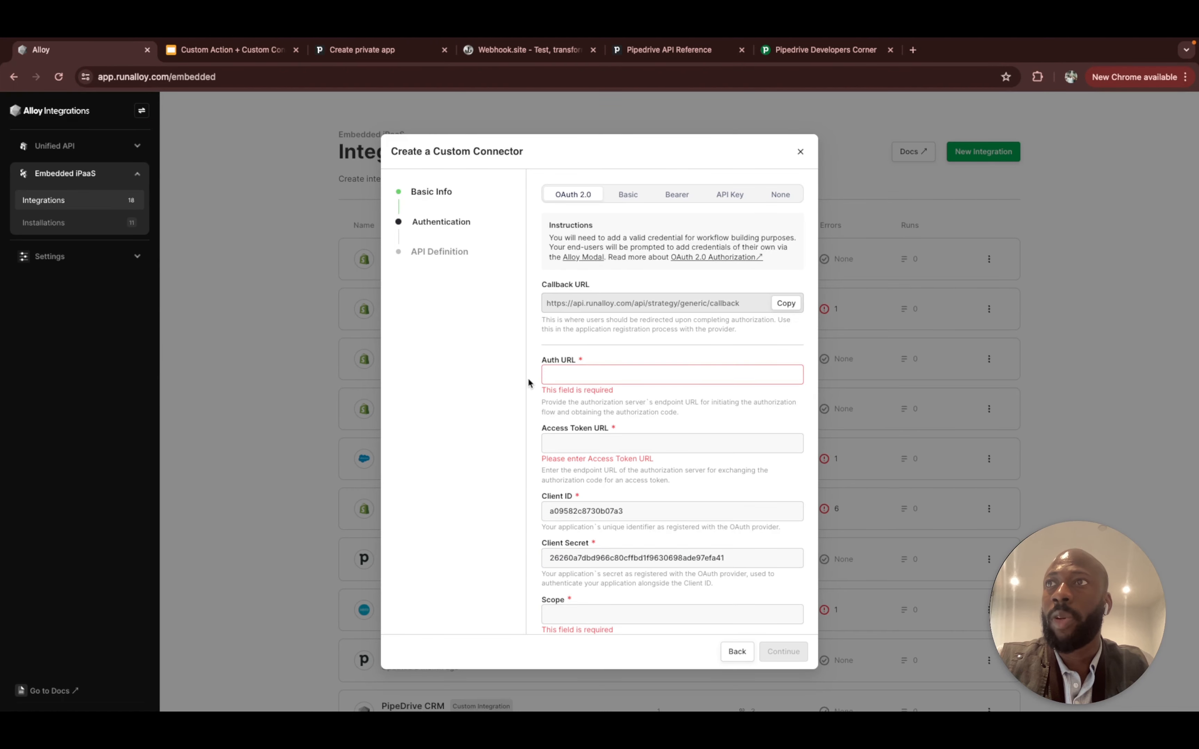
pyautogui.press('super+v')
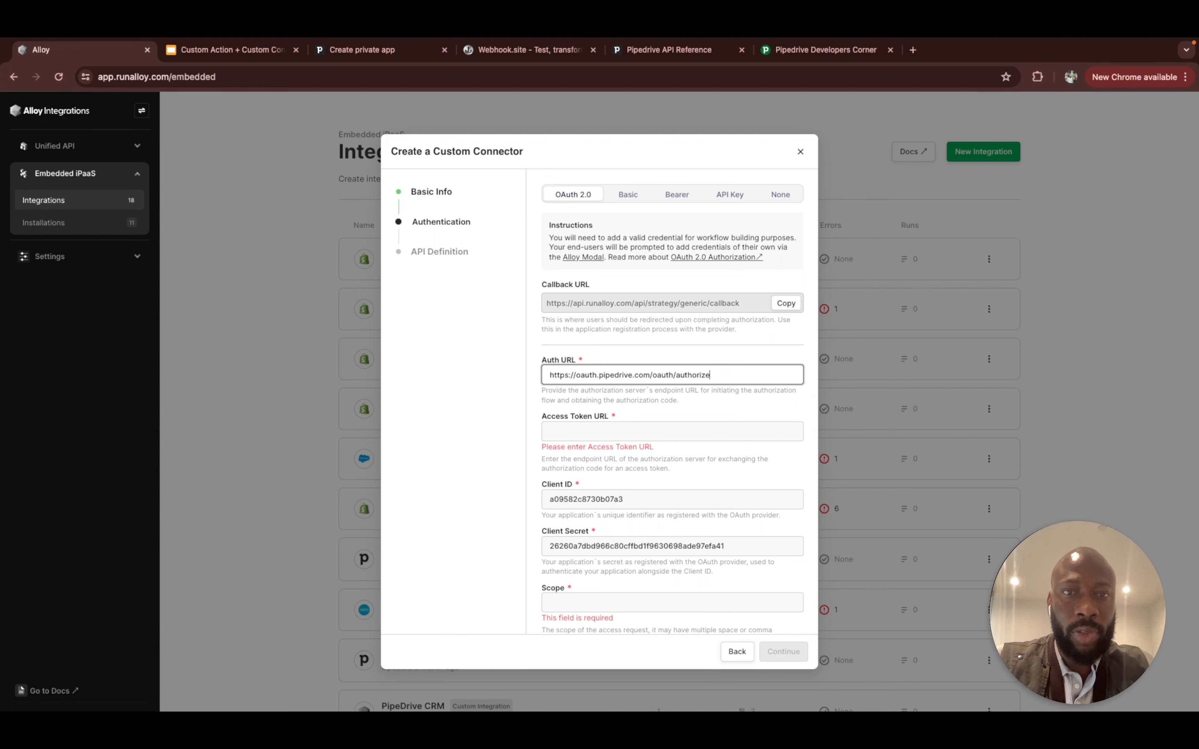
pyautogui.press('super+Tab')
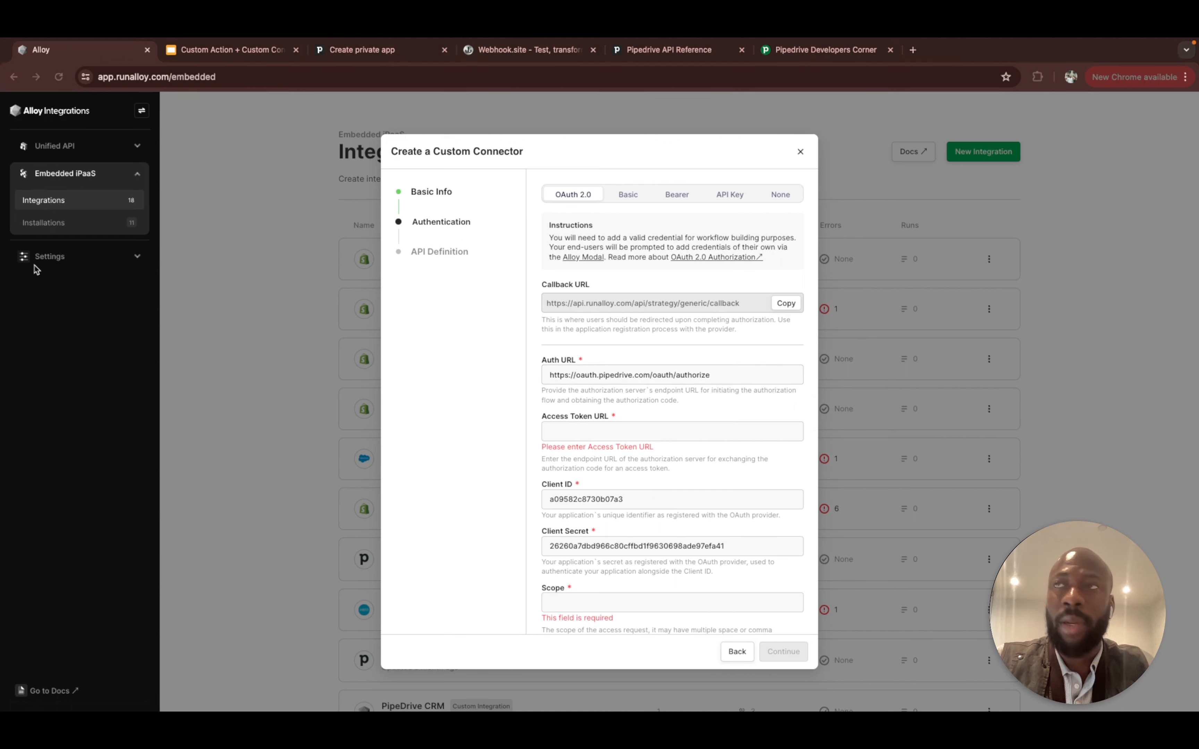
pyautogui.press('super+Tab')
pyautogui.click(568, 435)
pyautogui.press('super+v')
pyautogui.click(575, 480)
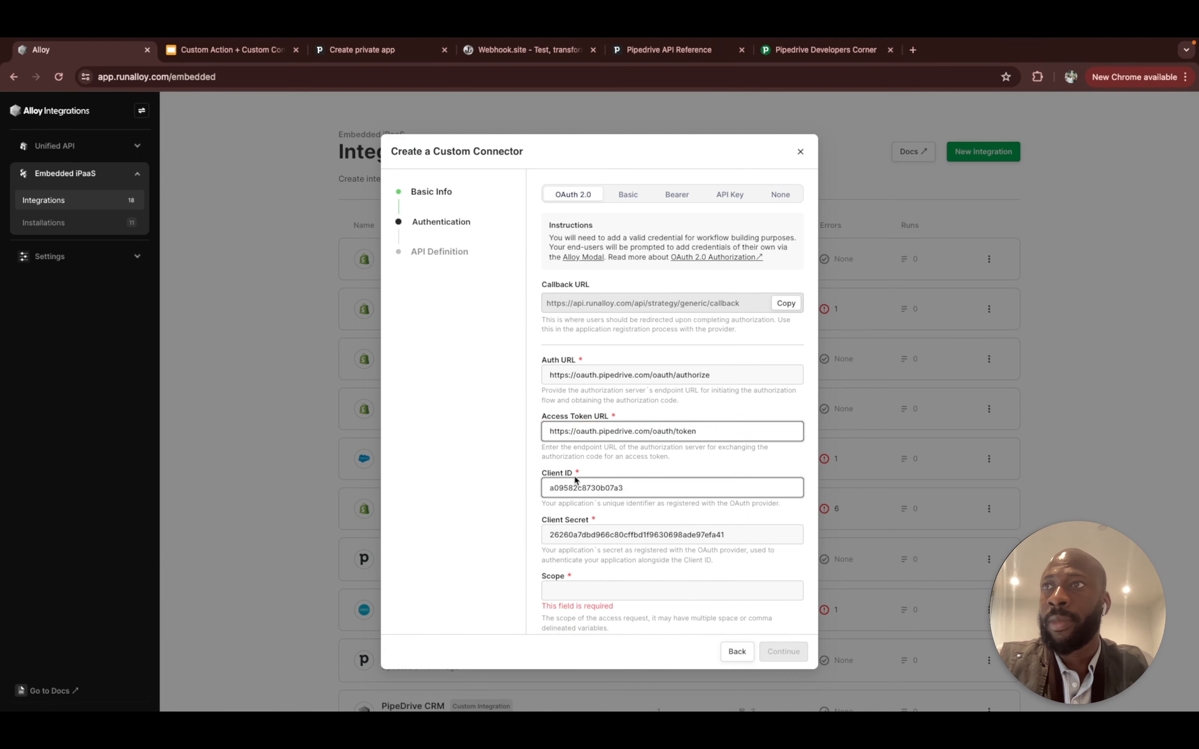
# Set the connector's Scope to base,deals:full,leads:full
pyautogui.scroll(-3, 575, 480)
pyautogui.click(577, 475)
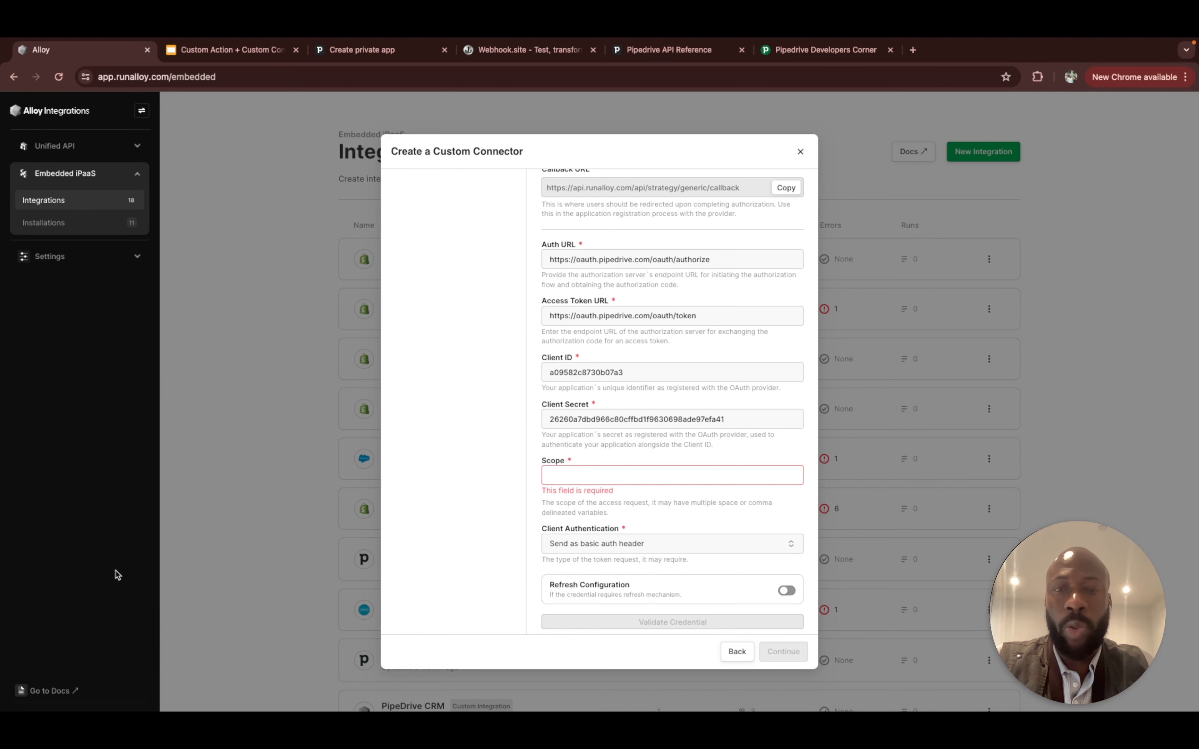
pyautogui.press('super+Tab')
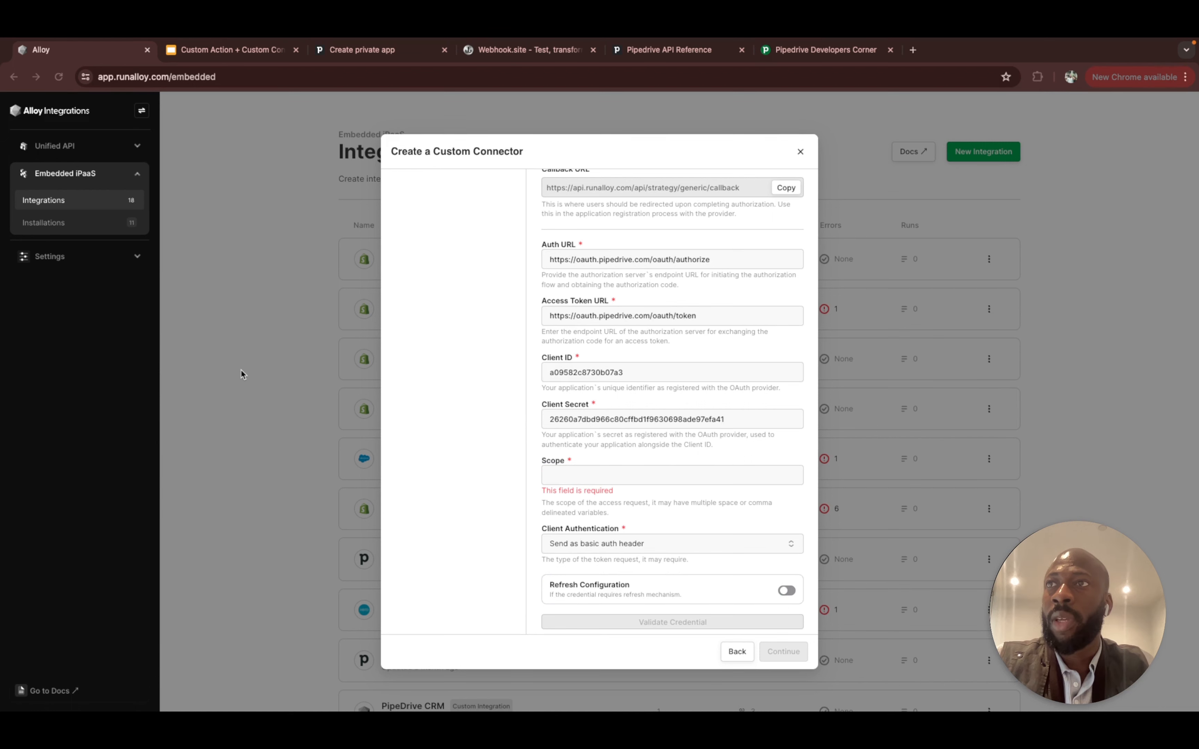
pyautogui.click(569, 475)
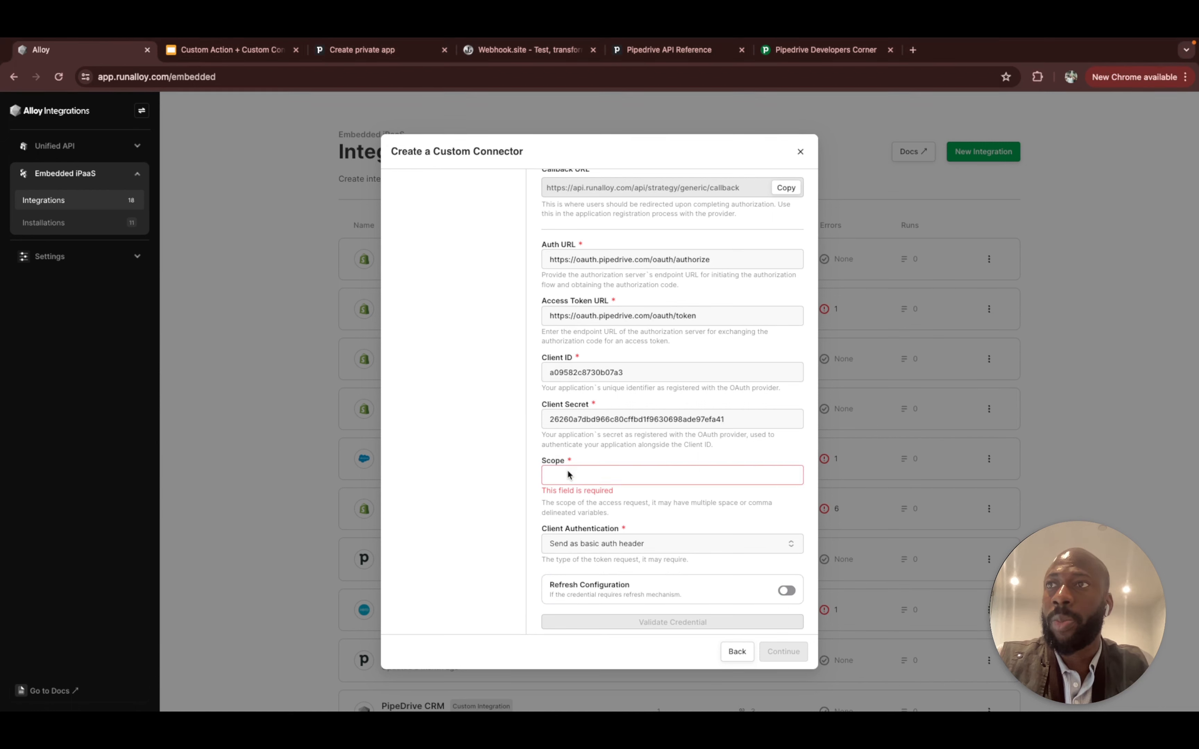
pyautogui.press('super+v')
# Enable the Refresh Configuration for the connector's OAuth 2.0 credential
pyautogui.scroll(-2, 645, 520)
pyautogui.click(787, 583)
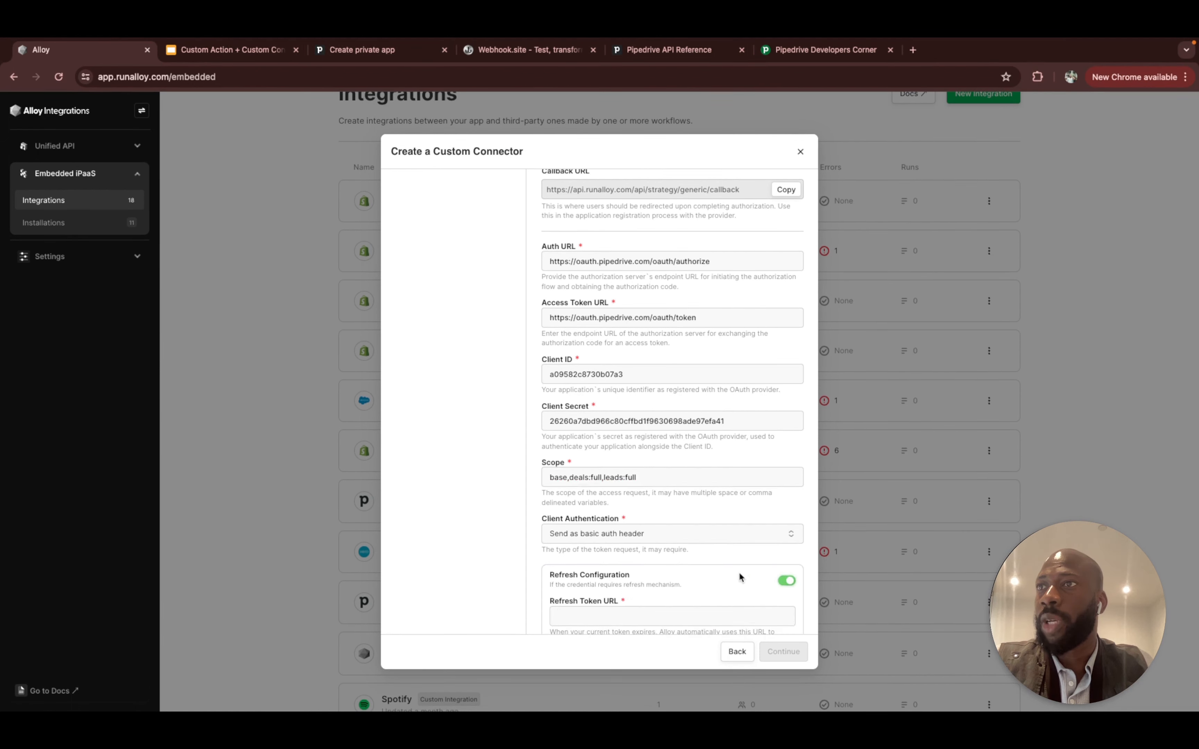
pyautogui.scroll(-5, 738, 574)
pyautogui.click(732, 573)
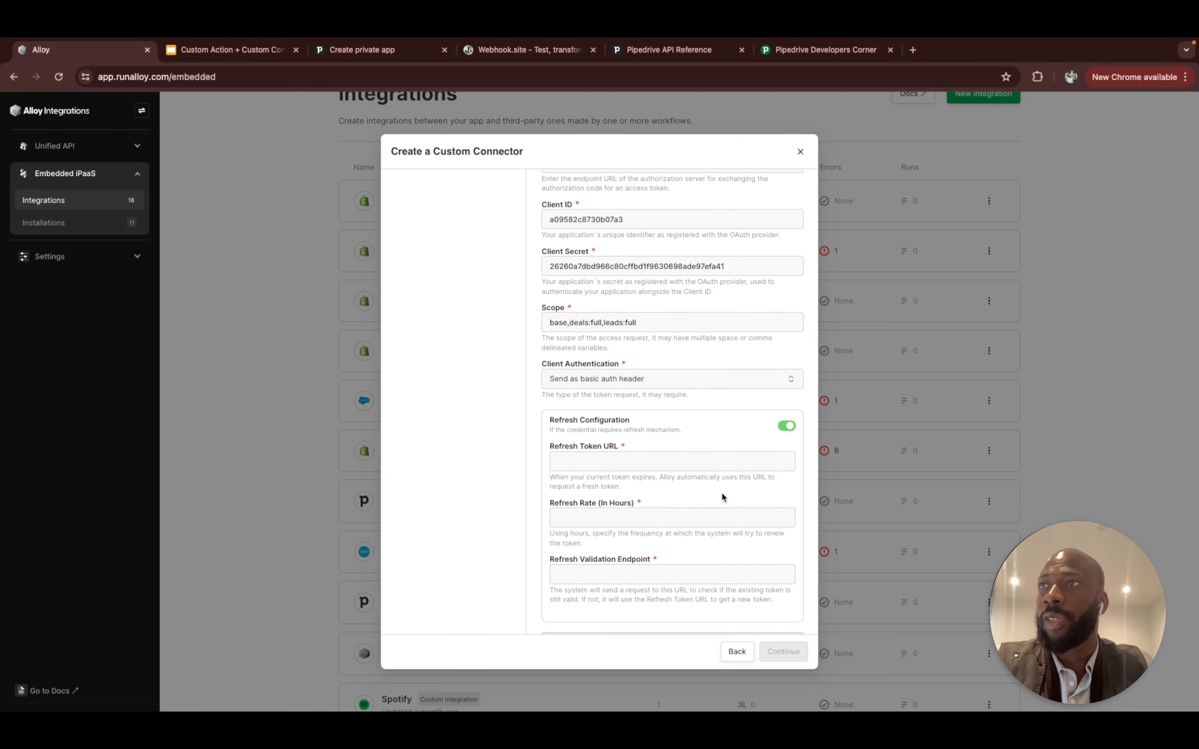
pyautogui.click(694, 468)
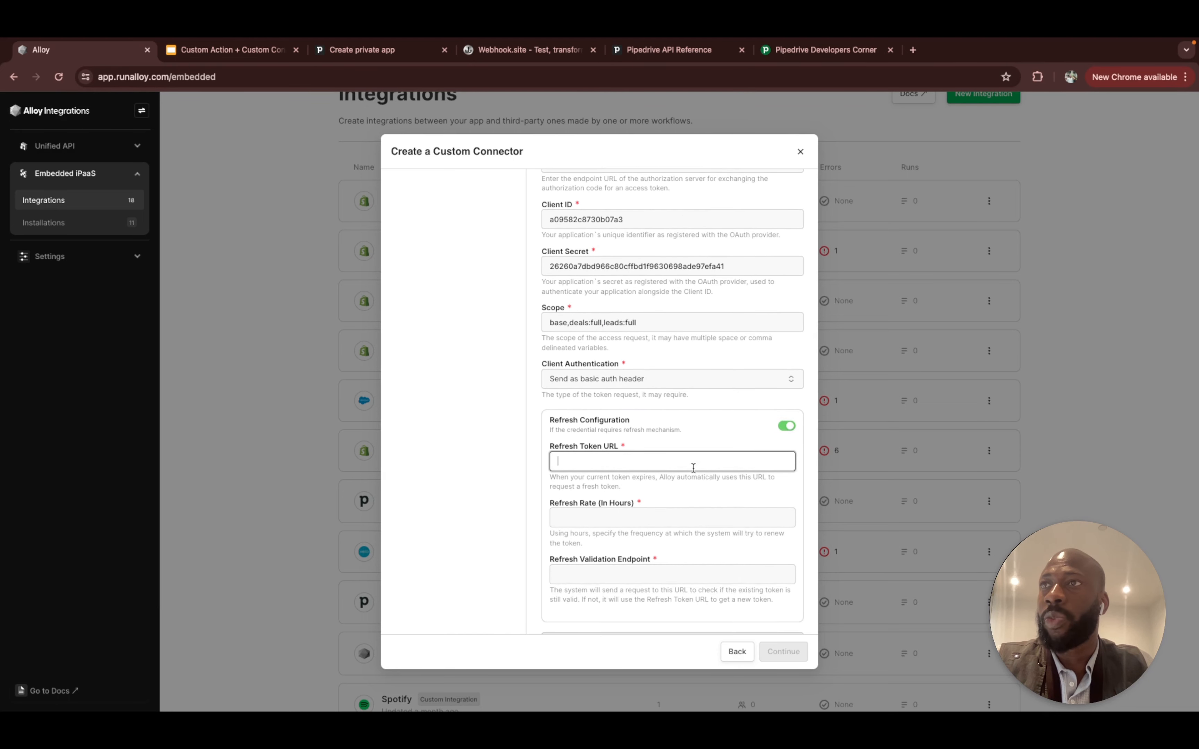
pyautogui.scroll(-1, 693, 469)
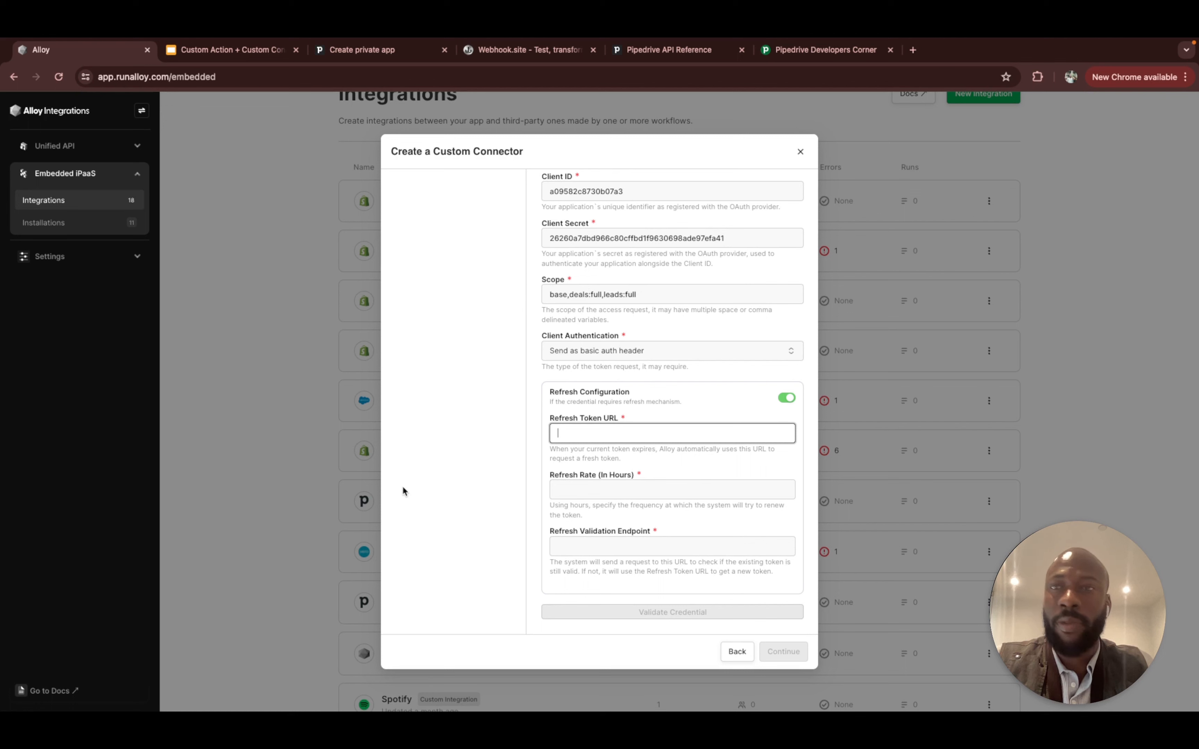
pyautogui.scroll(4, 610, 328)
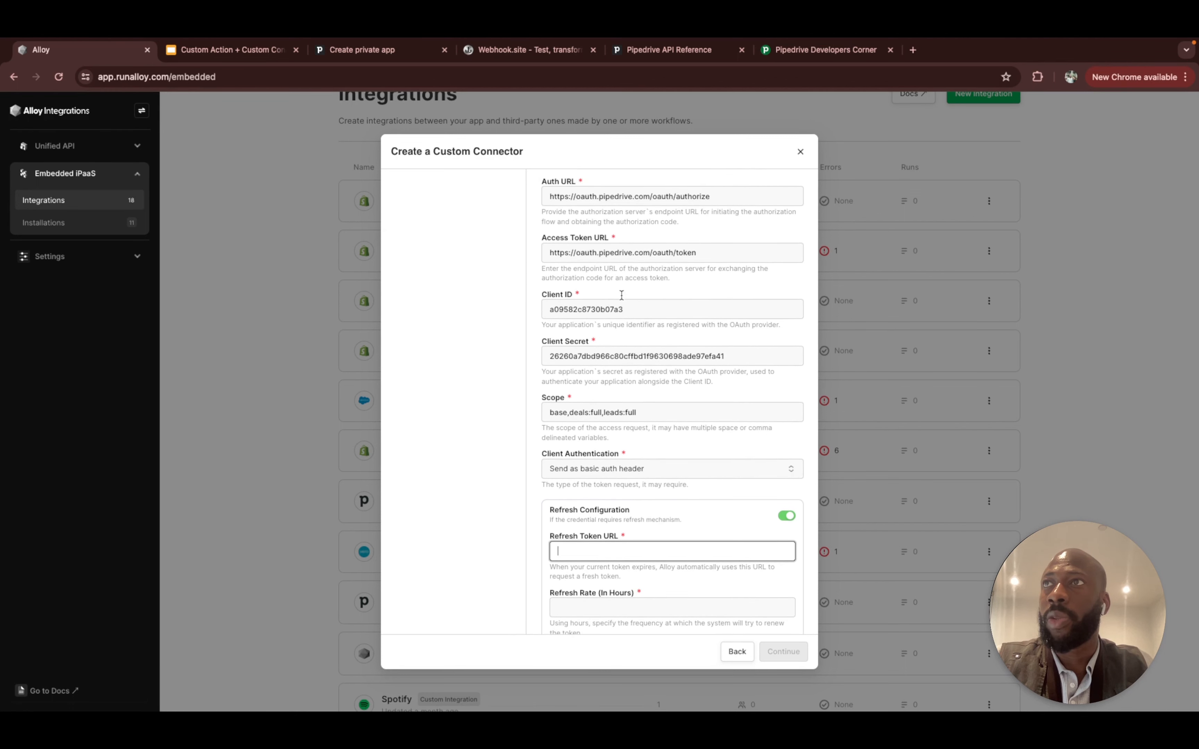
pyautogui.tripleClick(640, 253)
pyautogui.hotkey('ctrl', 'c')
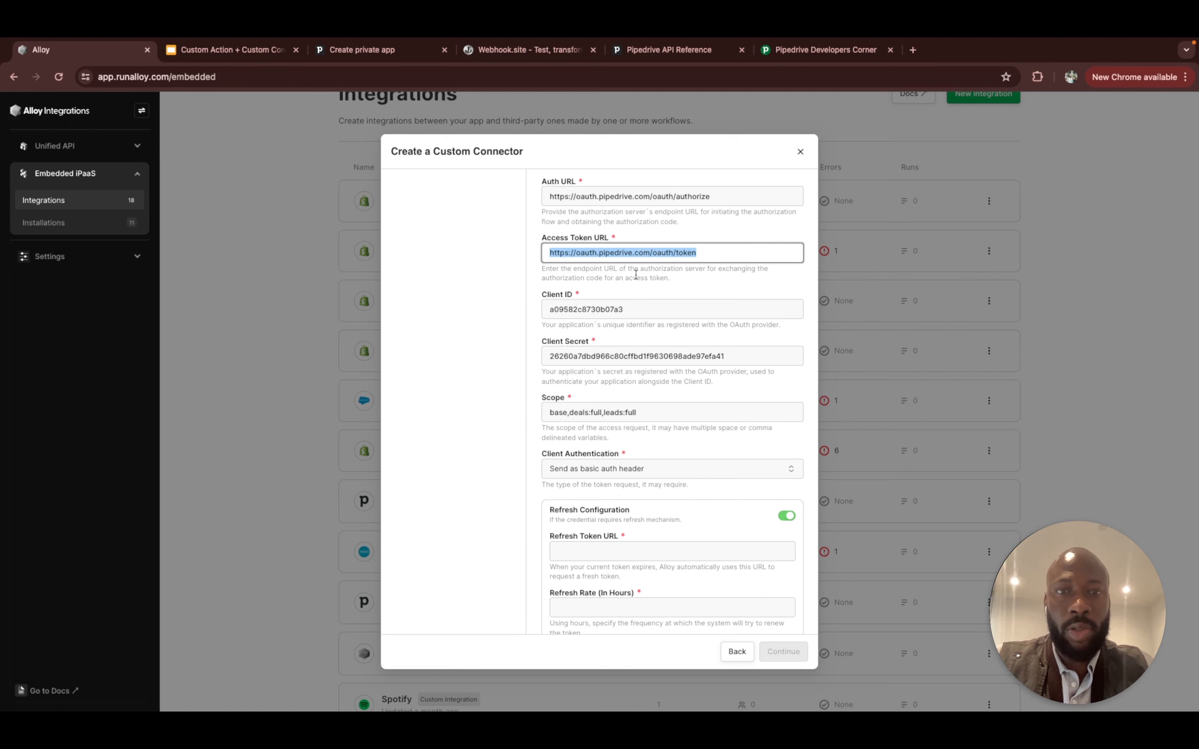
pyautogui.scroll(-4, 623, 347)
pyautogui.click(615, 446)
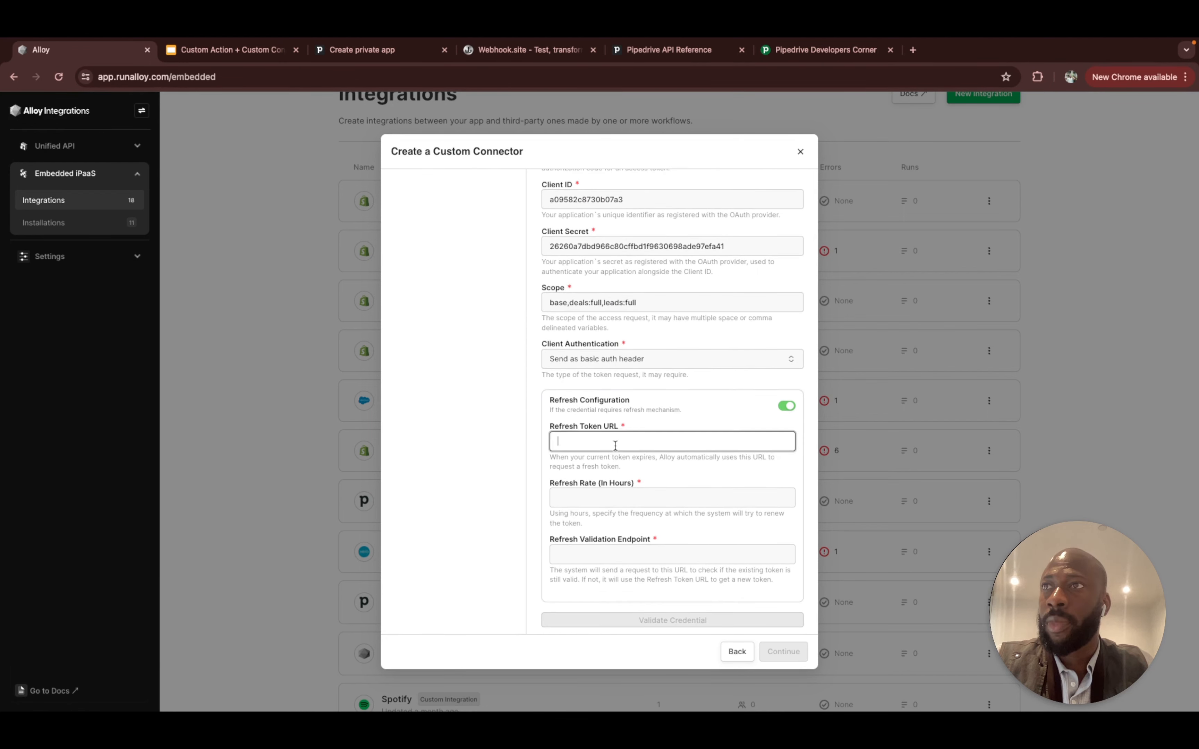
pyautogui.hotkey('ctrl', 'v')
# Set the refresh rate of the connector's token to 1 hour
pyautogui.press('Tab')
pyautogui.scroll(-1, 625, 452)
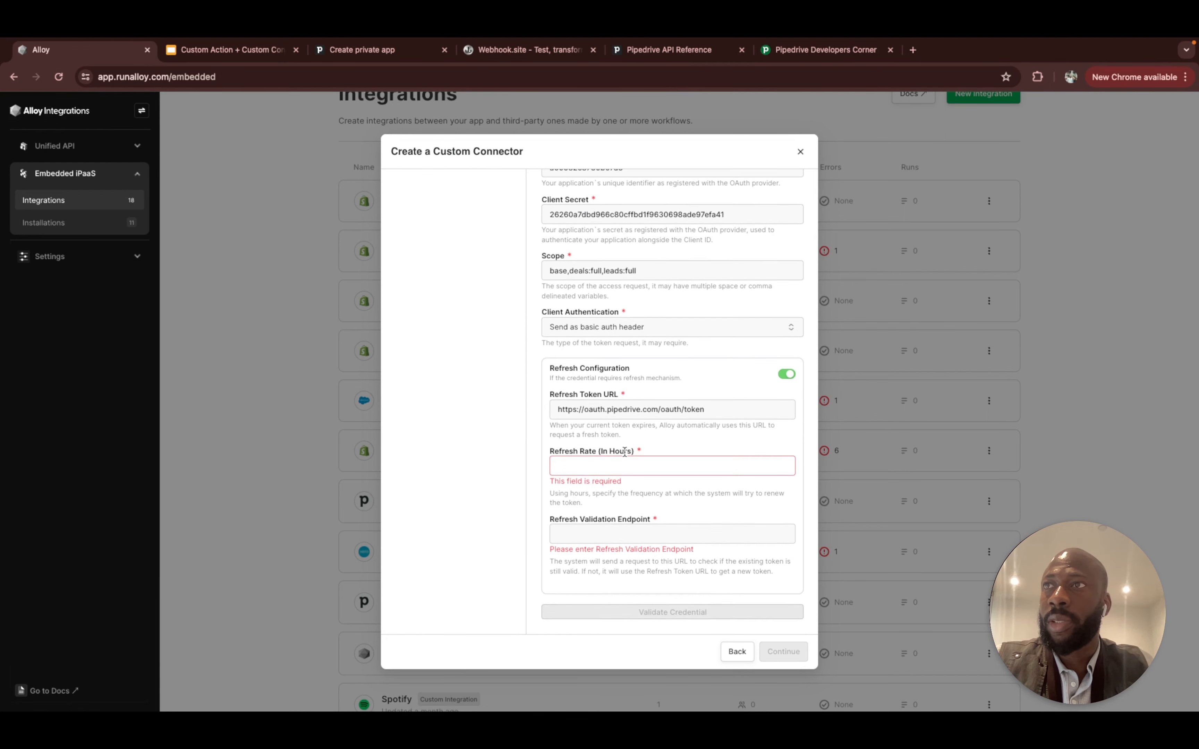
pyautogui.write('1')
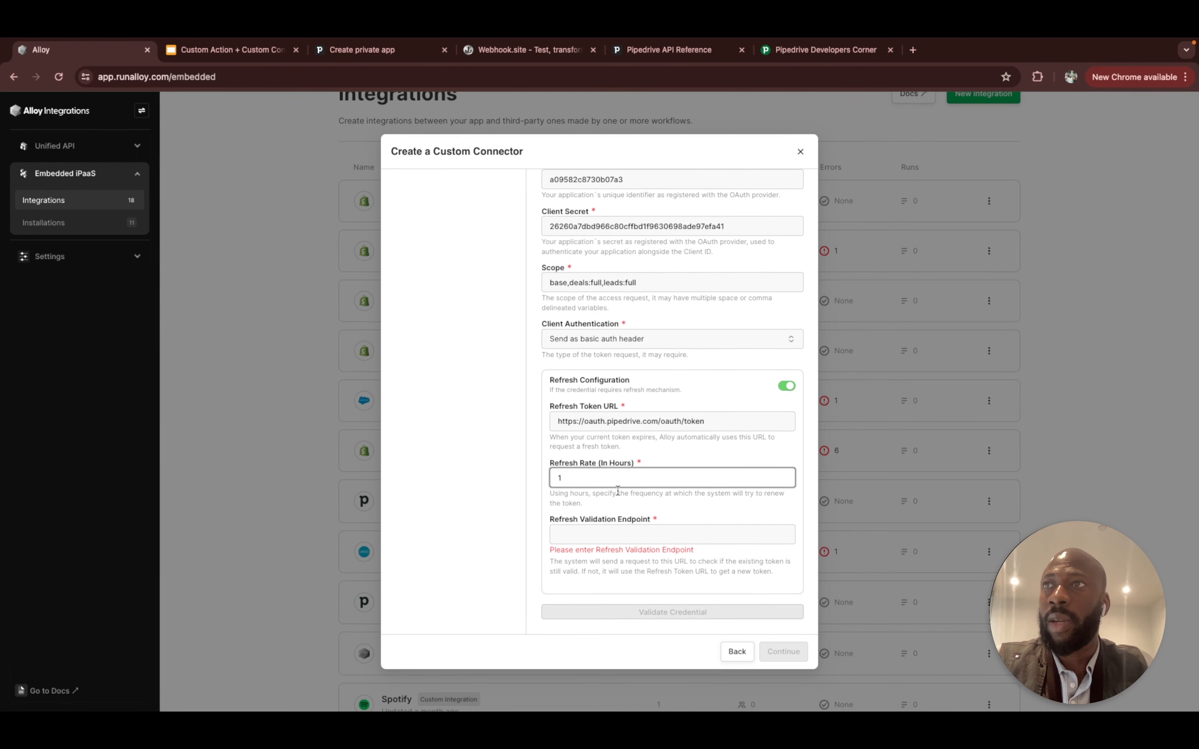
pyautogui.click(609, 531)
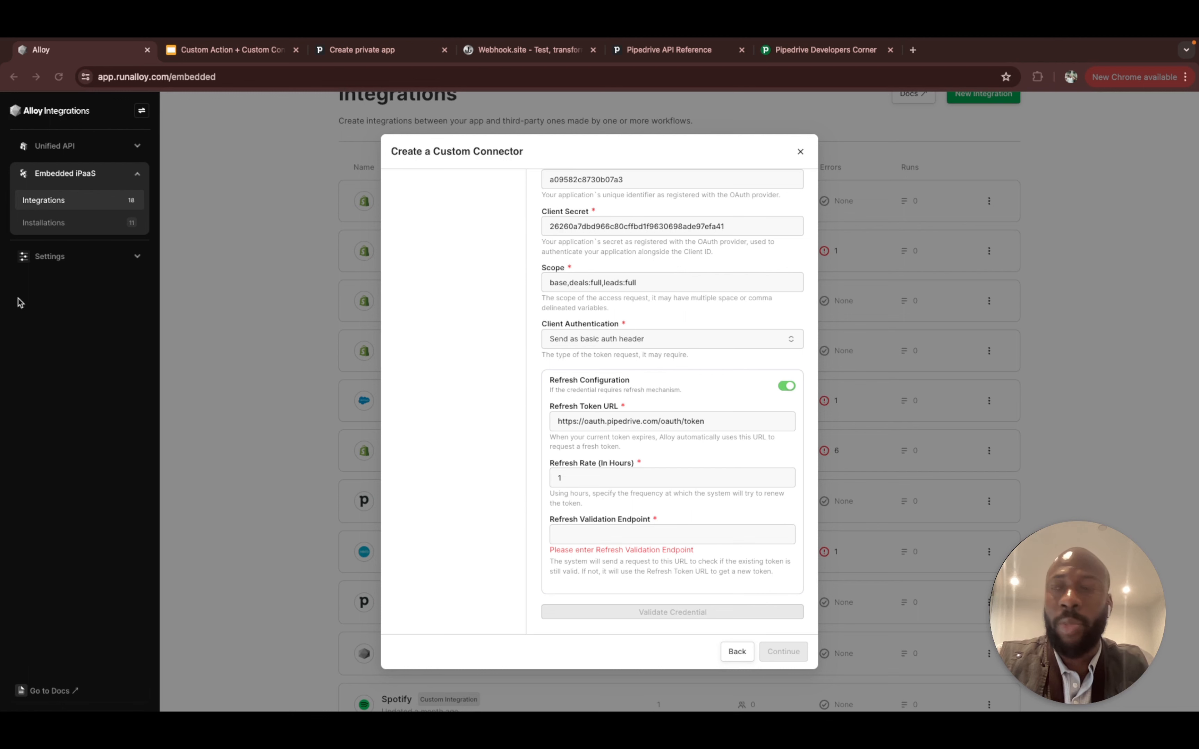
pyautogui.click(581, 533)
pyautogui.press('super+v')
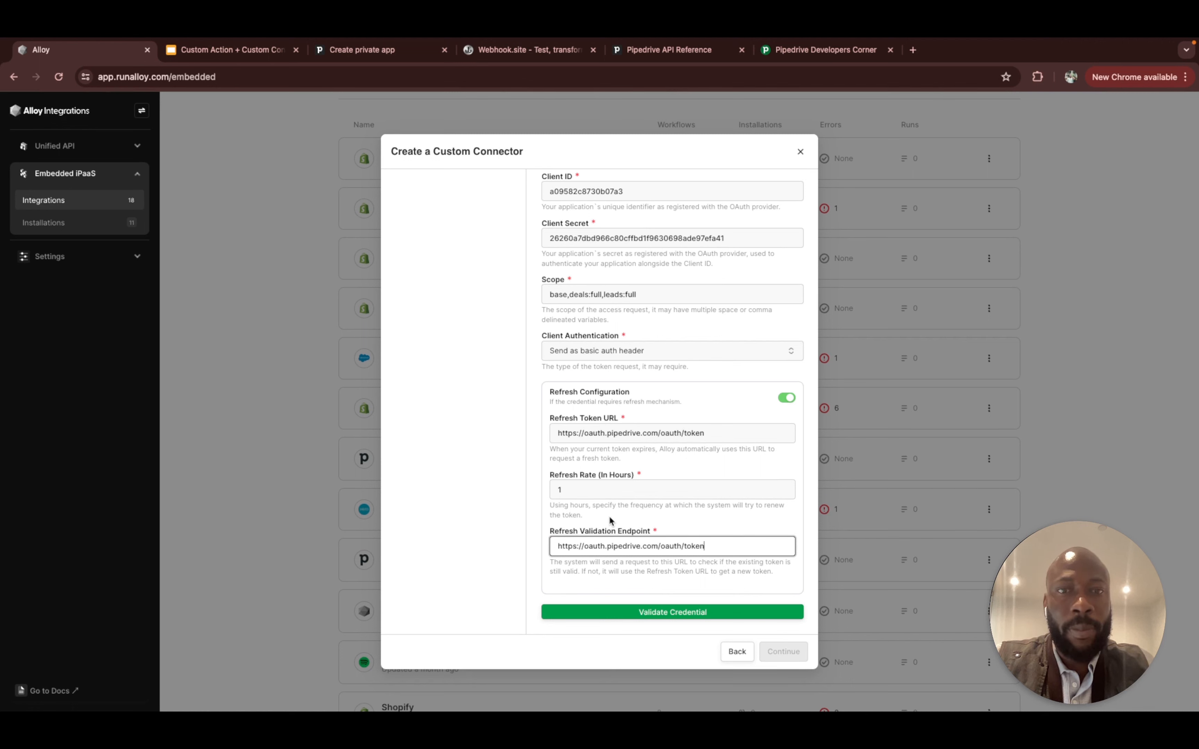
pyautogui.click(634, 614)
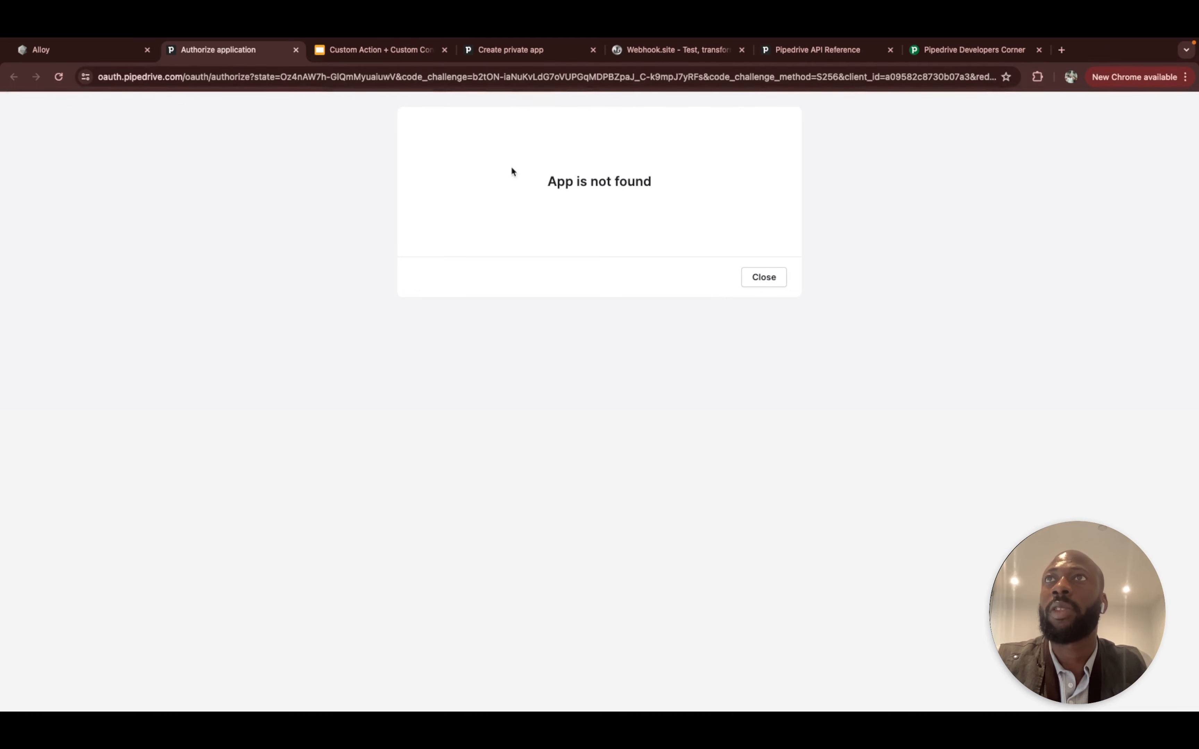
pyautogui.click(295, 50)
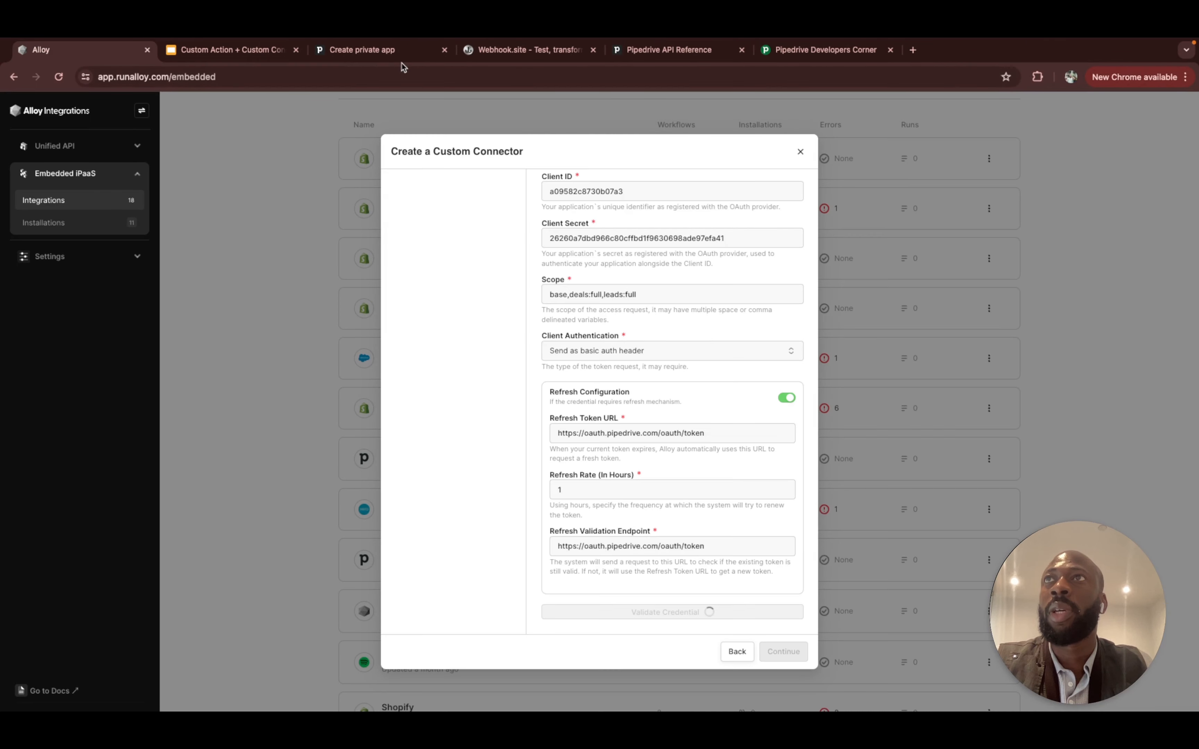
# Change the Alloy-drive private app in Pipedrive from draft to live
pyautogui.click(392, 52)
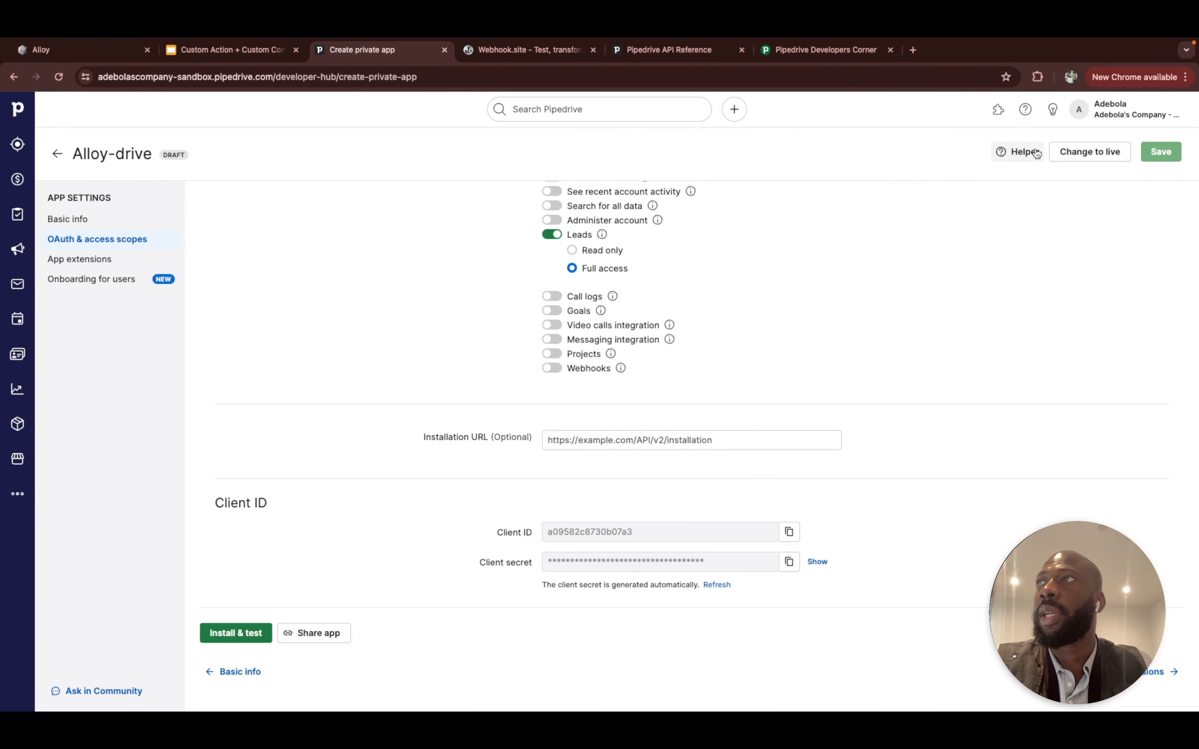
pyautogui.click(1078, 158)
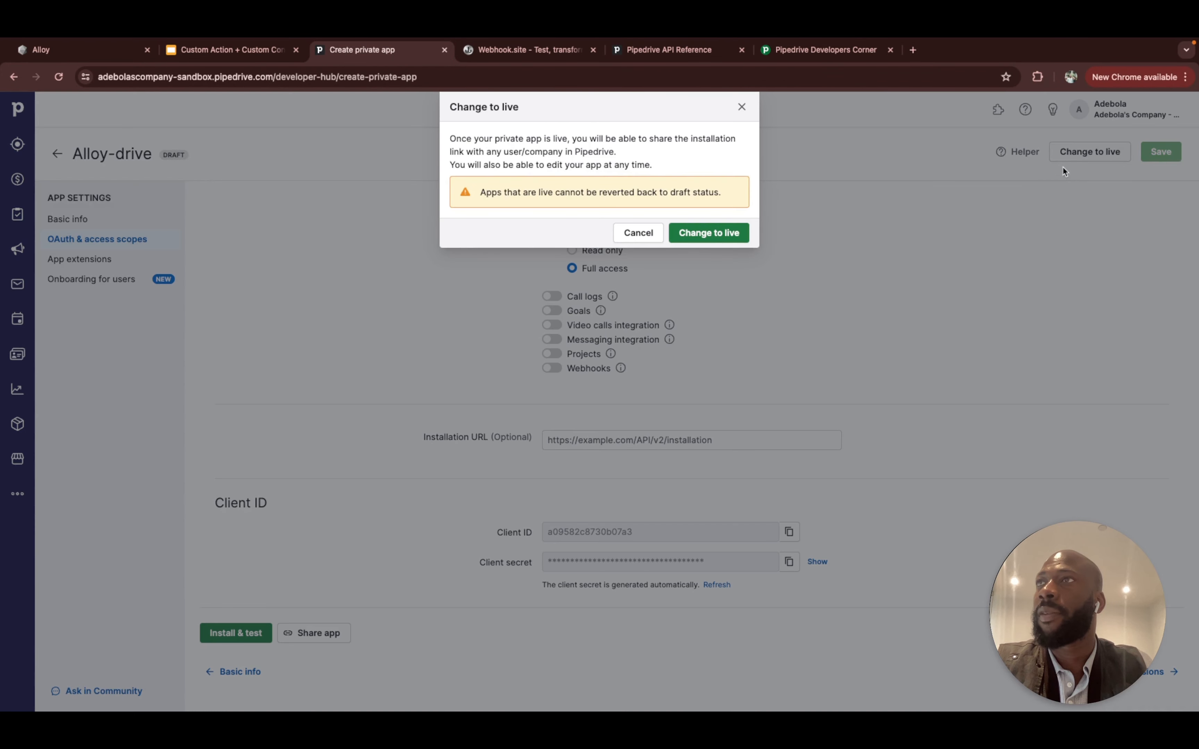
pyautogui.click(679, 238)
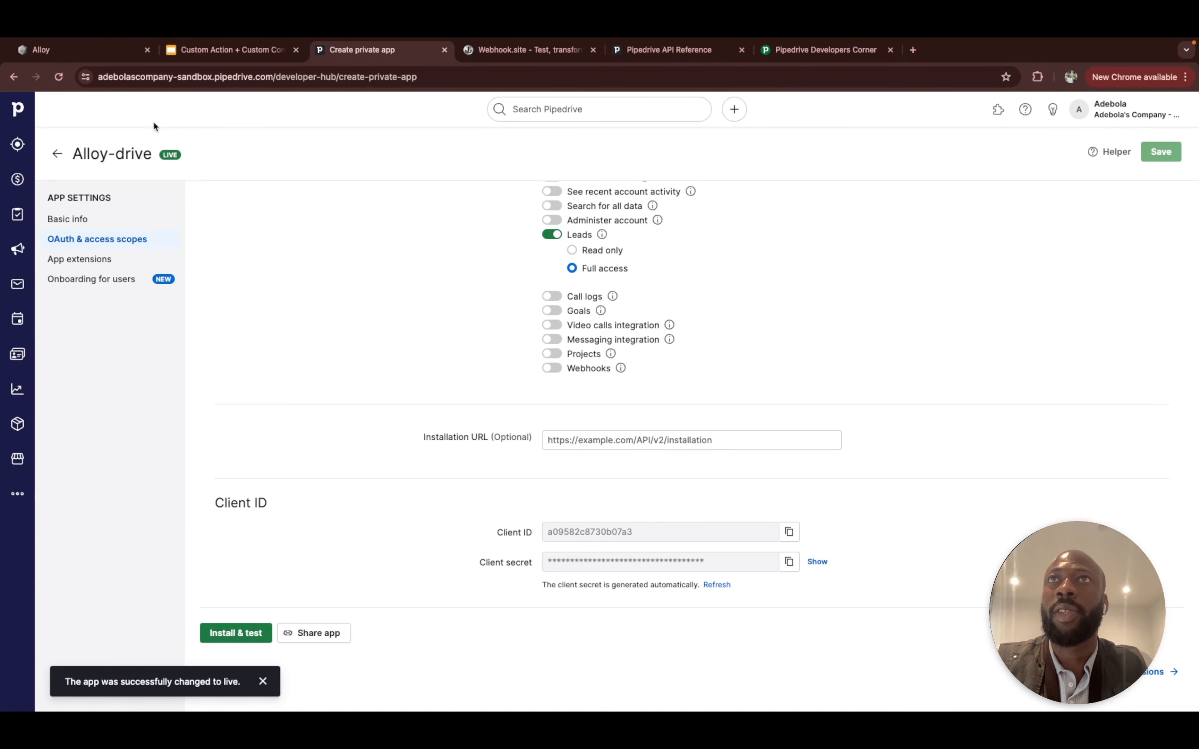
# Validate the connector's credential in Alloy again, allowing and installing Alloy-drive for the Sandbox company
pyautogui.click(100, 51)
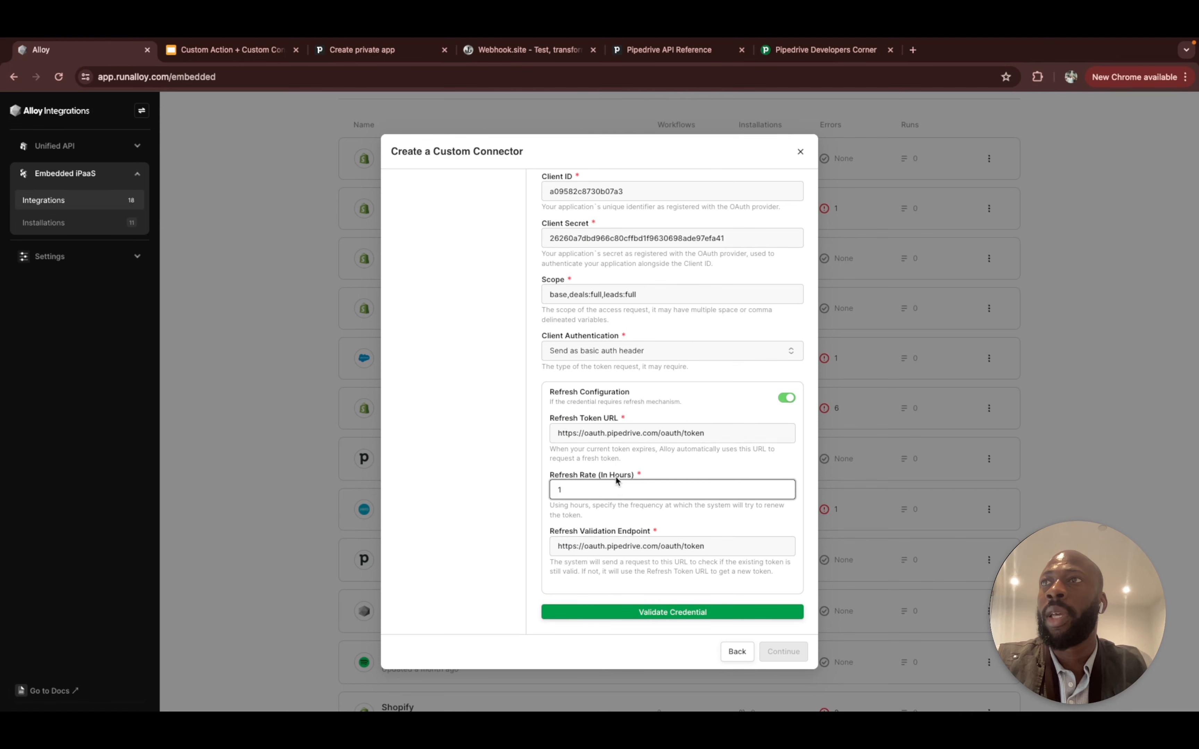
pyautogui.click(659, 612)
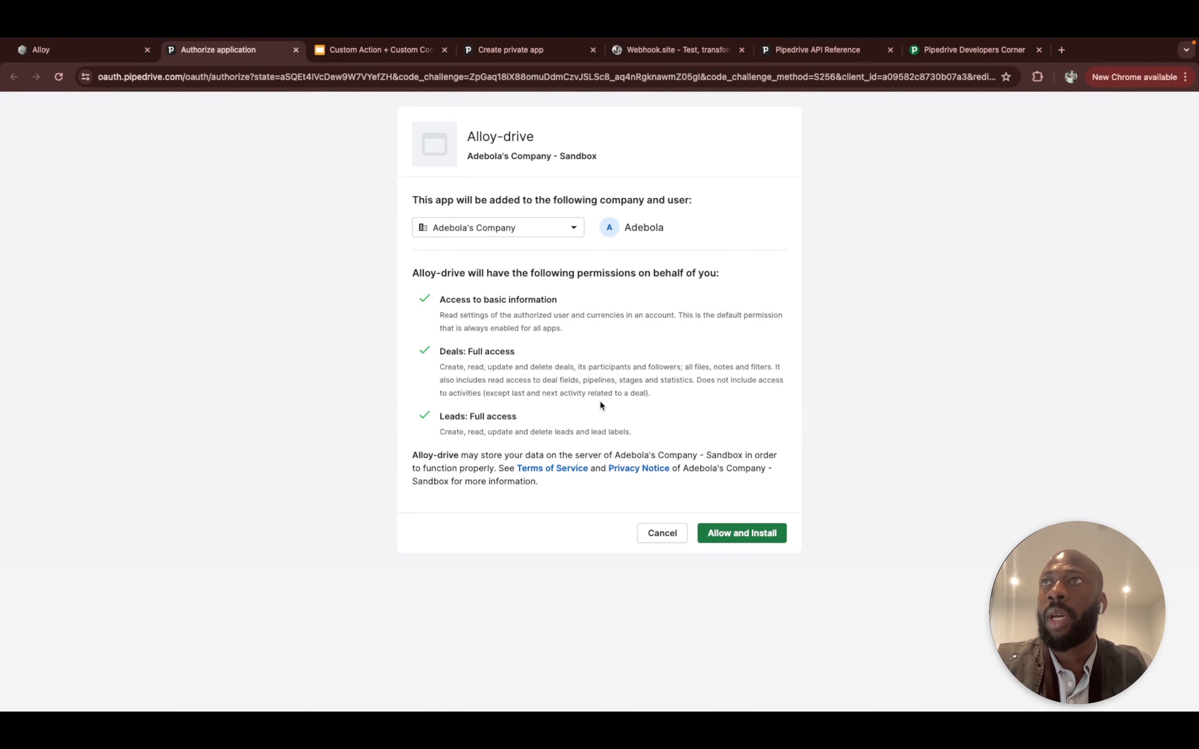
pyautogui.click(562, 231)
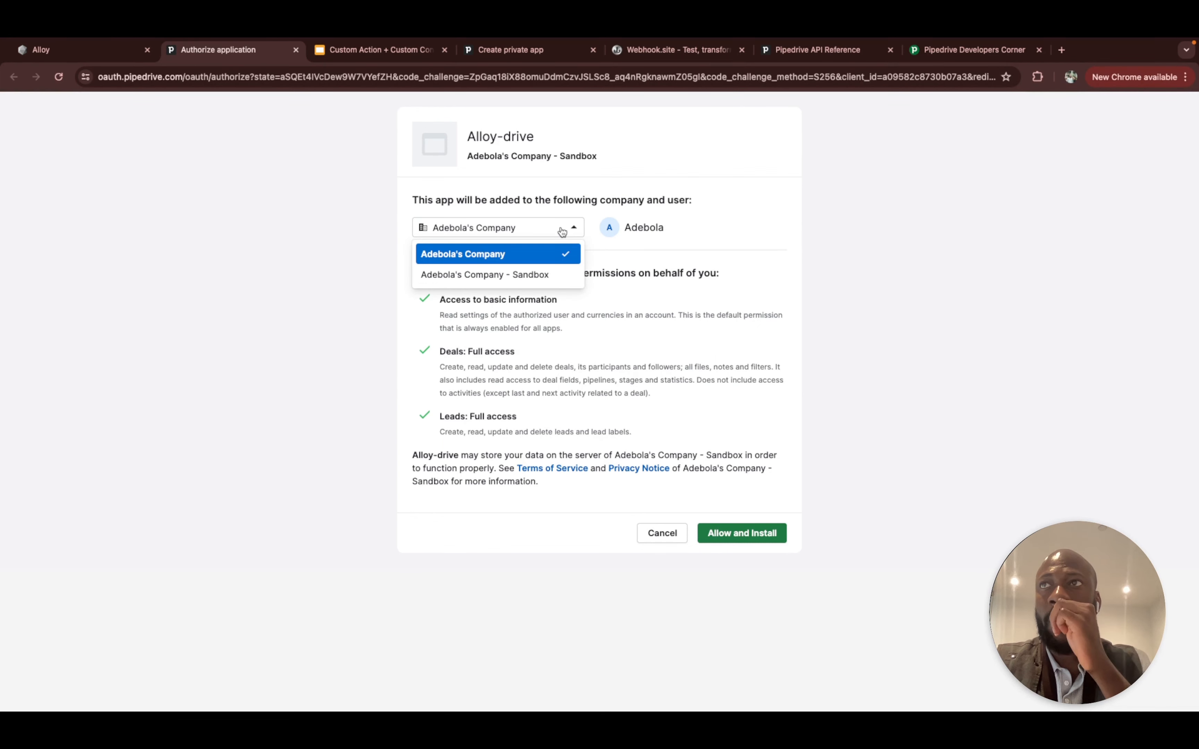
pyautogui.click(554, 274)
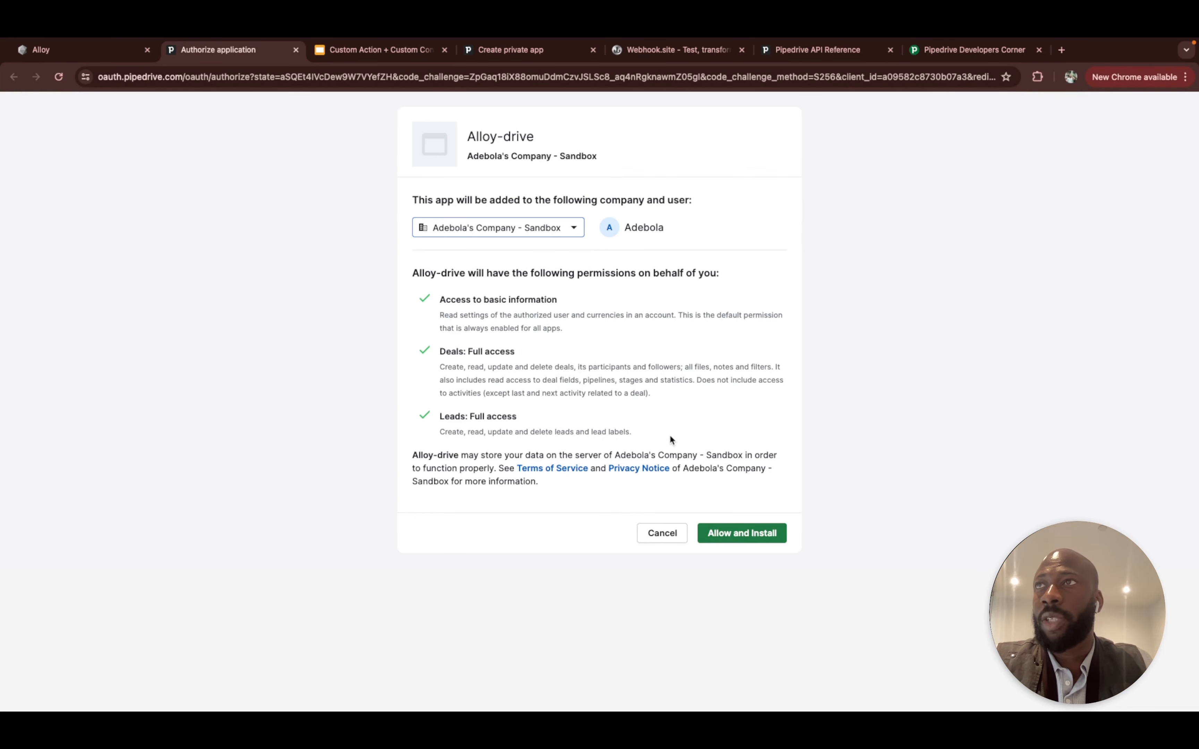
pyautogui.click(723, 535)
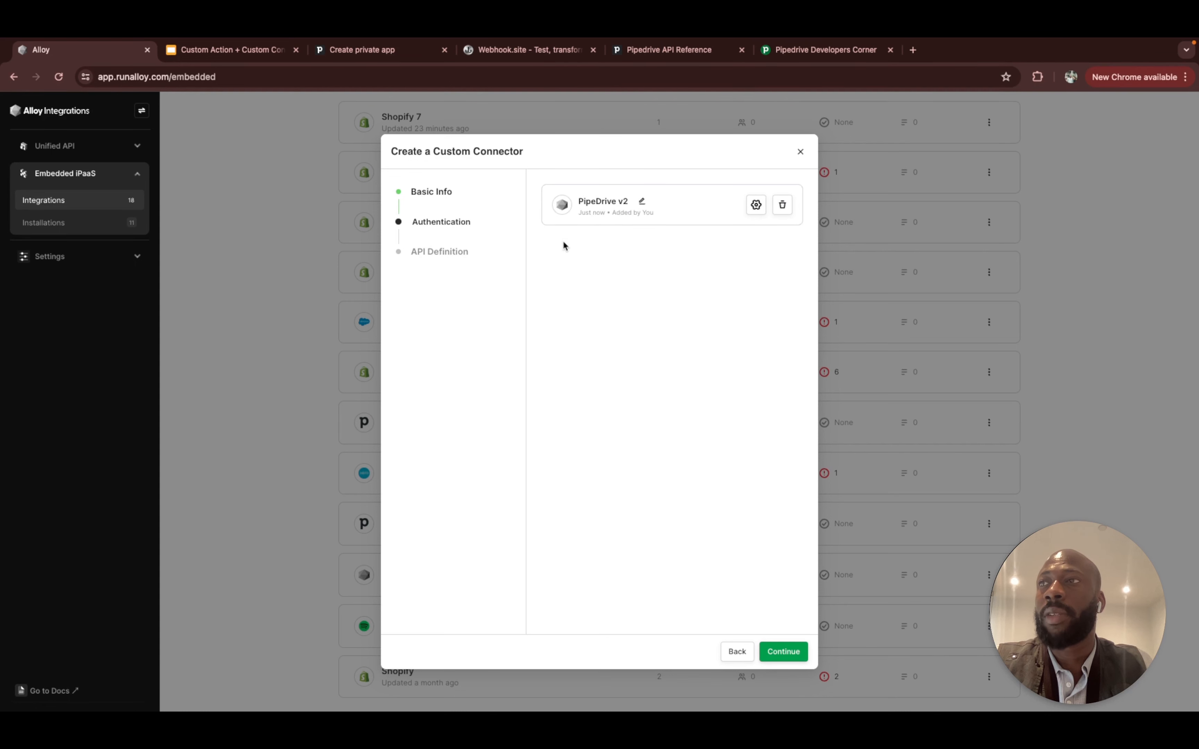
# Continue to the API definition and save the sandbox company's Pipedrive address, ending in .pipedrive.com/api/v1/, as the Connector Base URL
pyautogui.click(784, 652)
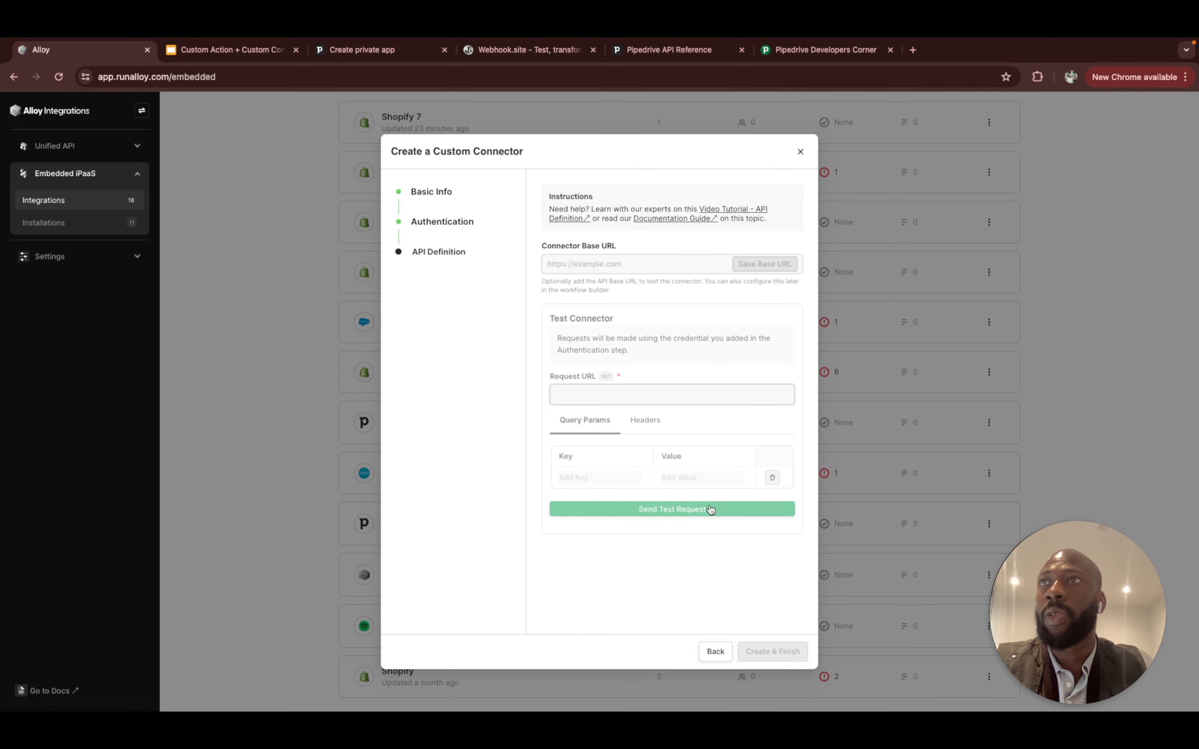
pyautogui.click(638, 264)
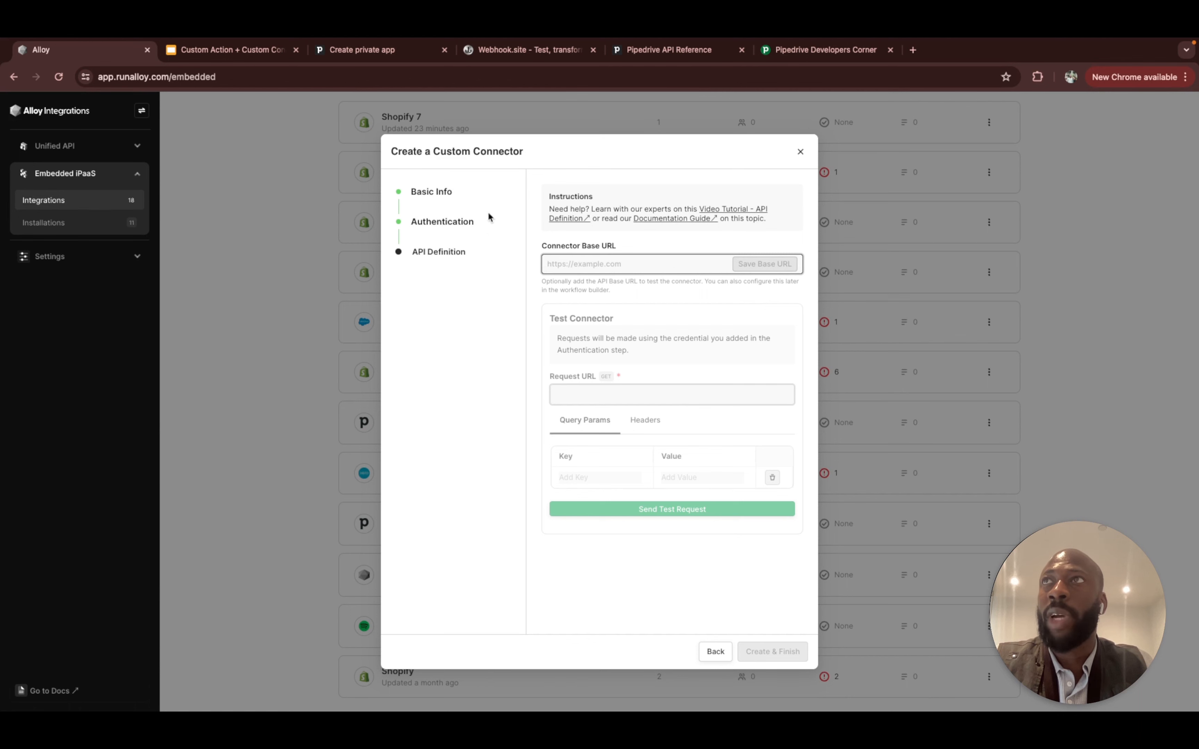
pyautogui.click(785, 58)
pyautogui.click(395, 63)
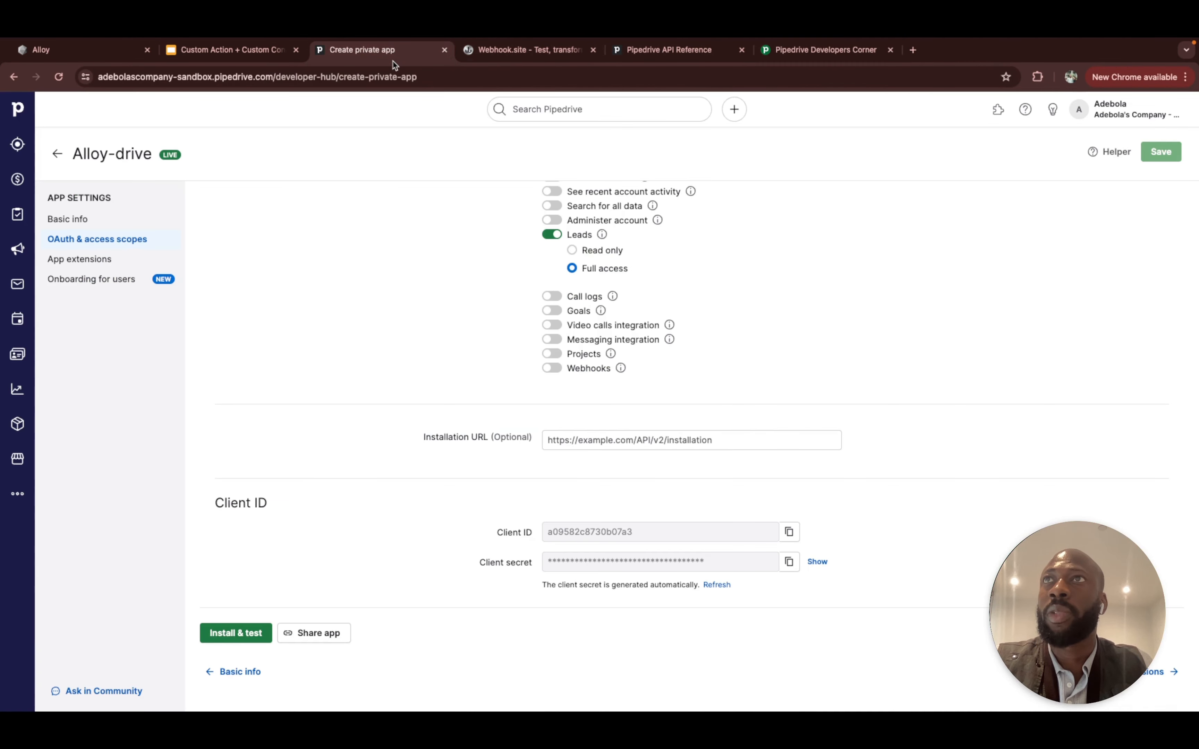
pyautogui.click(174, 78)
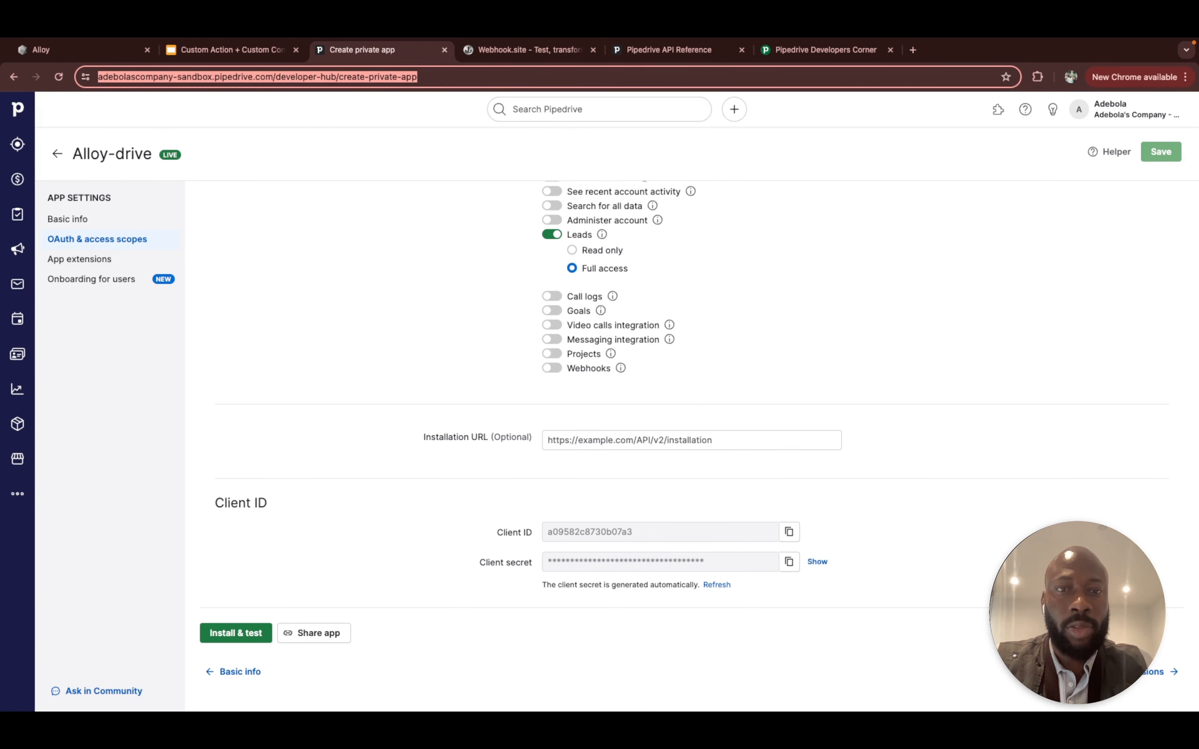
pyautogui.press('super+Tab')
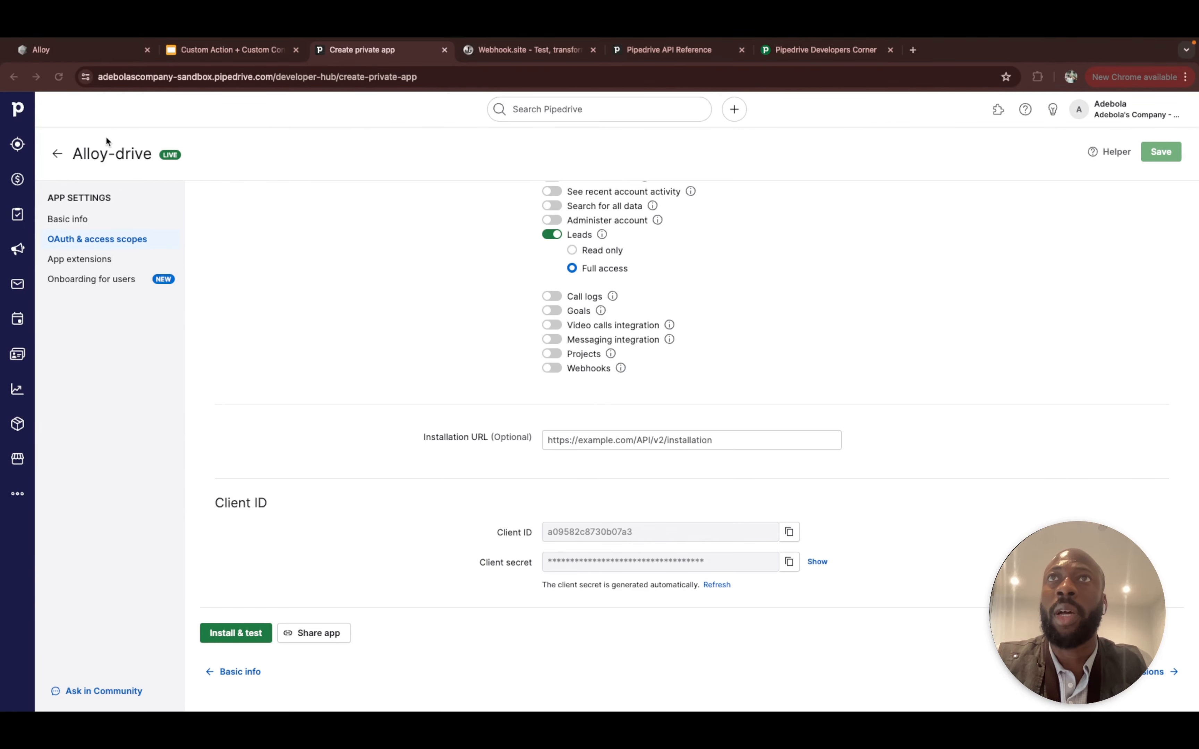
pyautogui.click(89, 50)
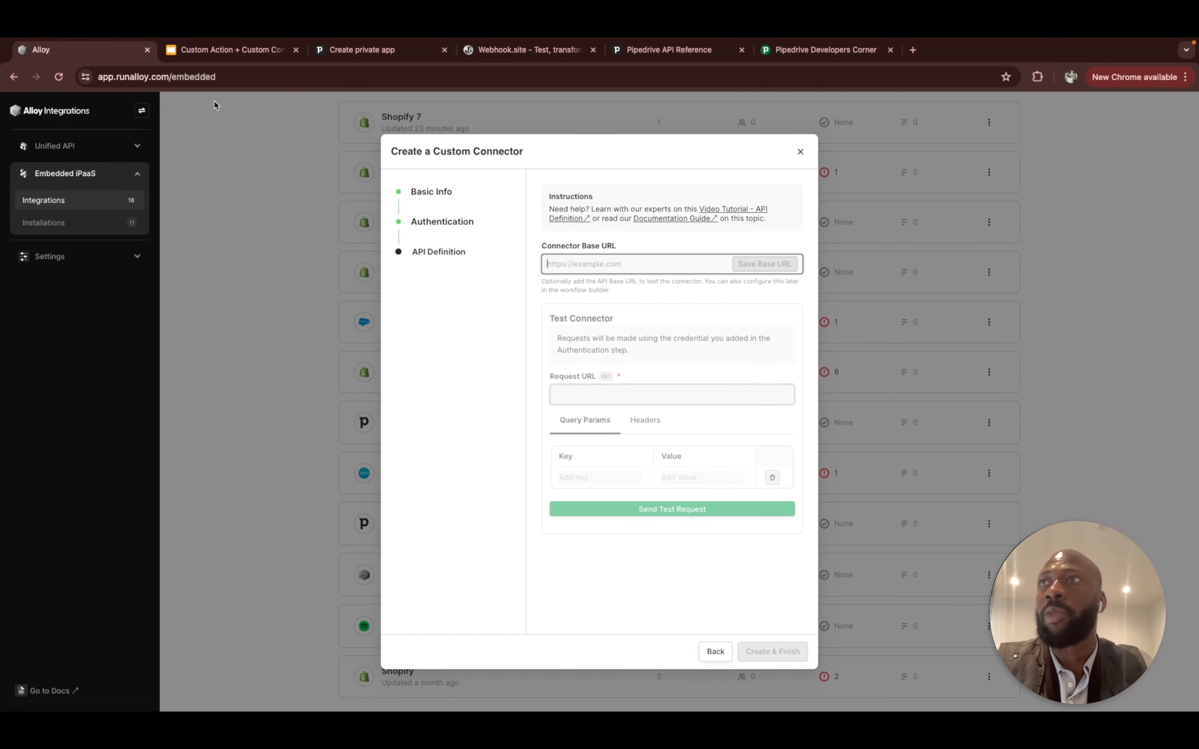
pyautogui.click(595, 260)
pyautogui.write('https://adebolascompany-sandbox.pipedrive.com/api/v1/')
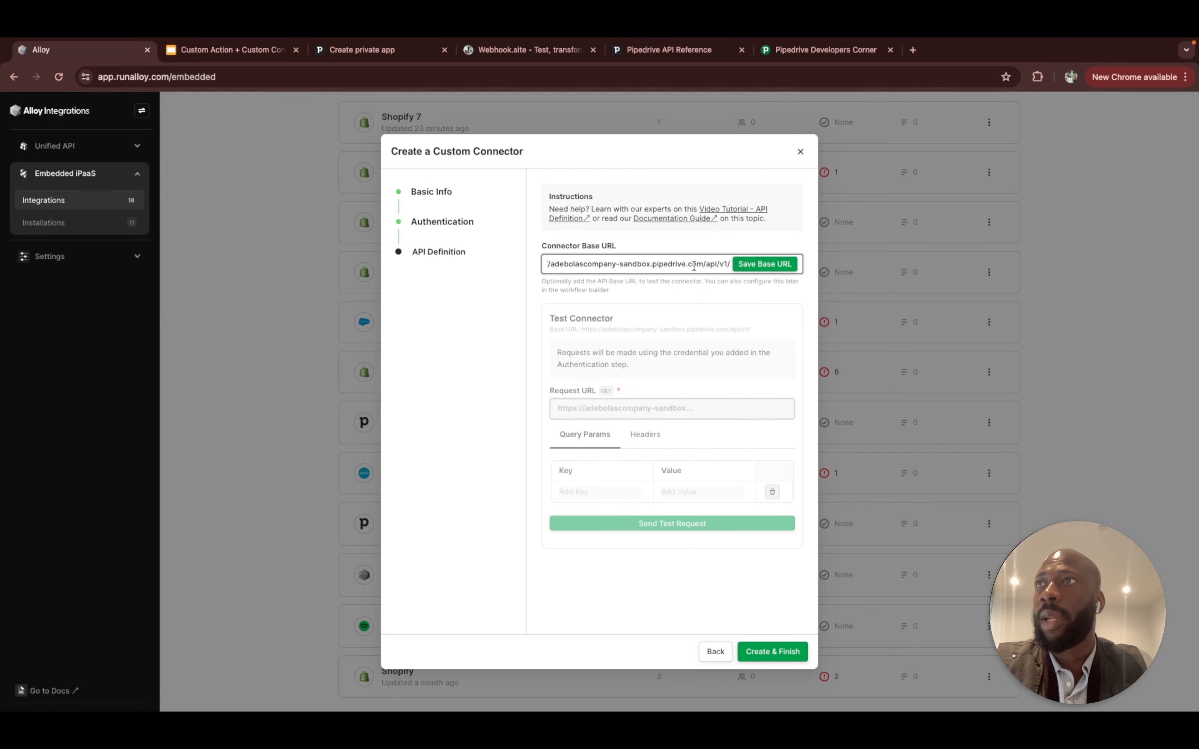
pyautogui.click(748, 264)
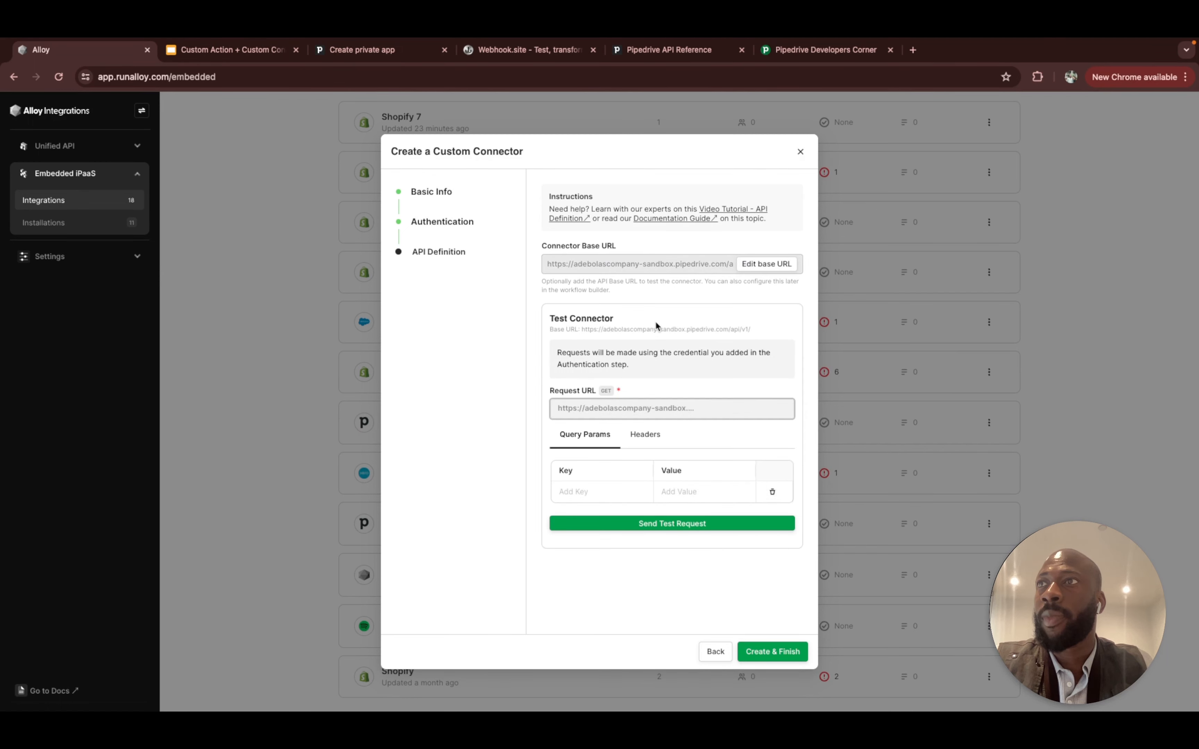
# Send a test GET request to the deals endpoint from the Test Connector section
pyautogui.click(702, 408)
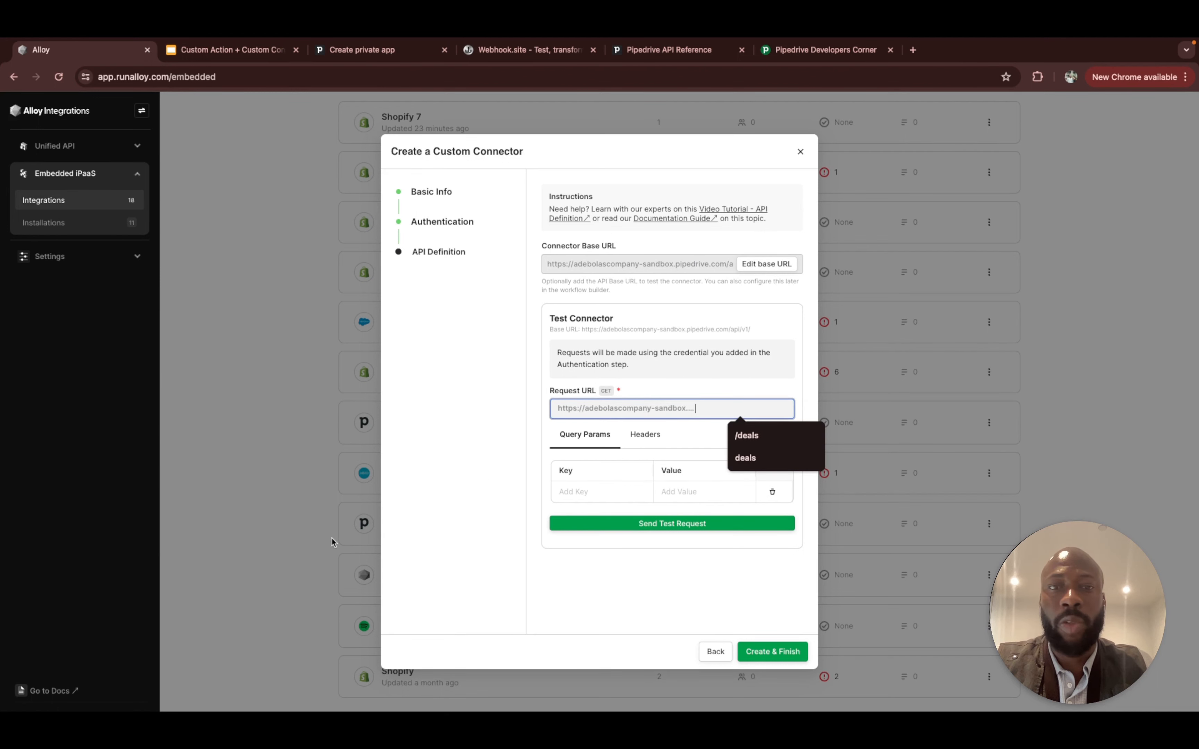
pyautogui.write('deals')
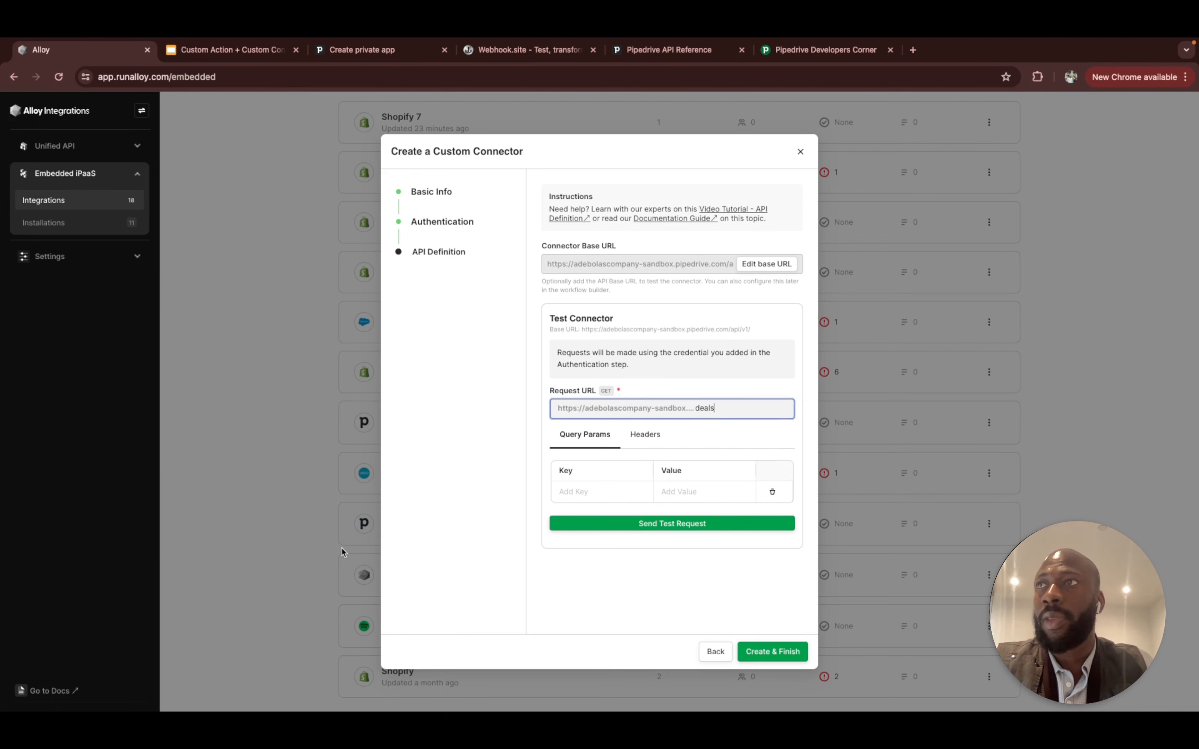
pyautogui.scroll(-1, 664, 461)
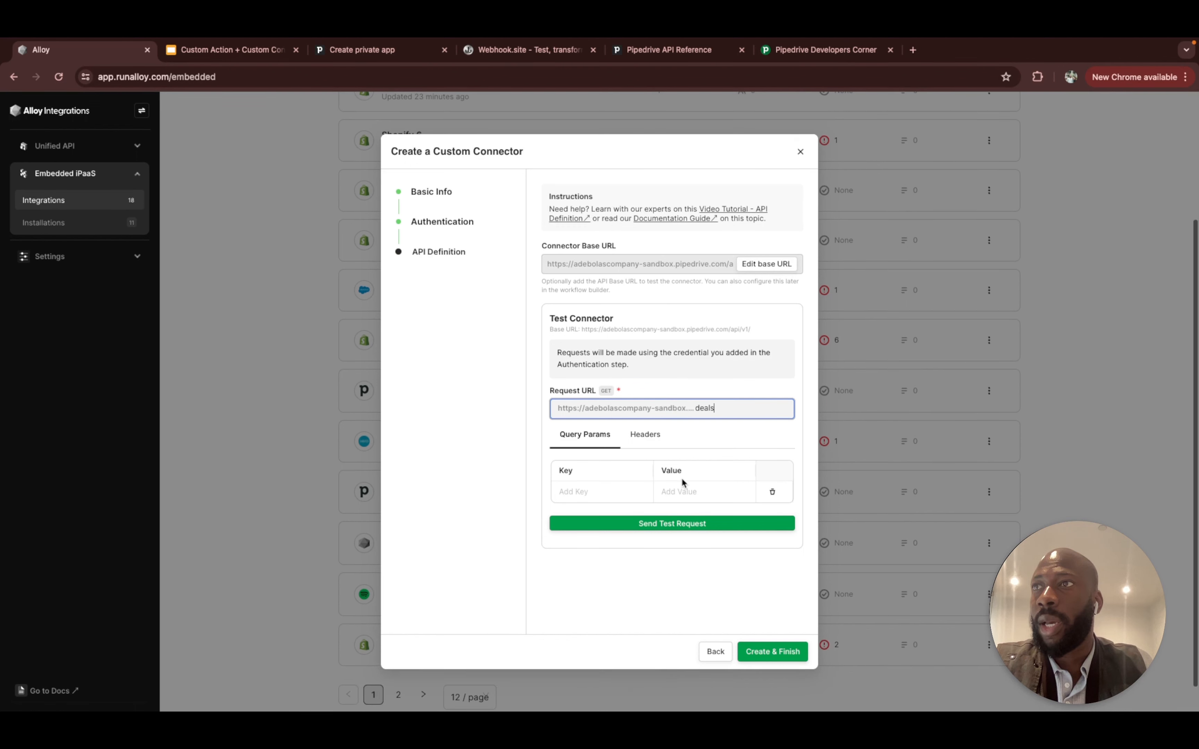
pyautogui.click(689, 524)
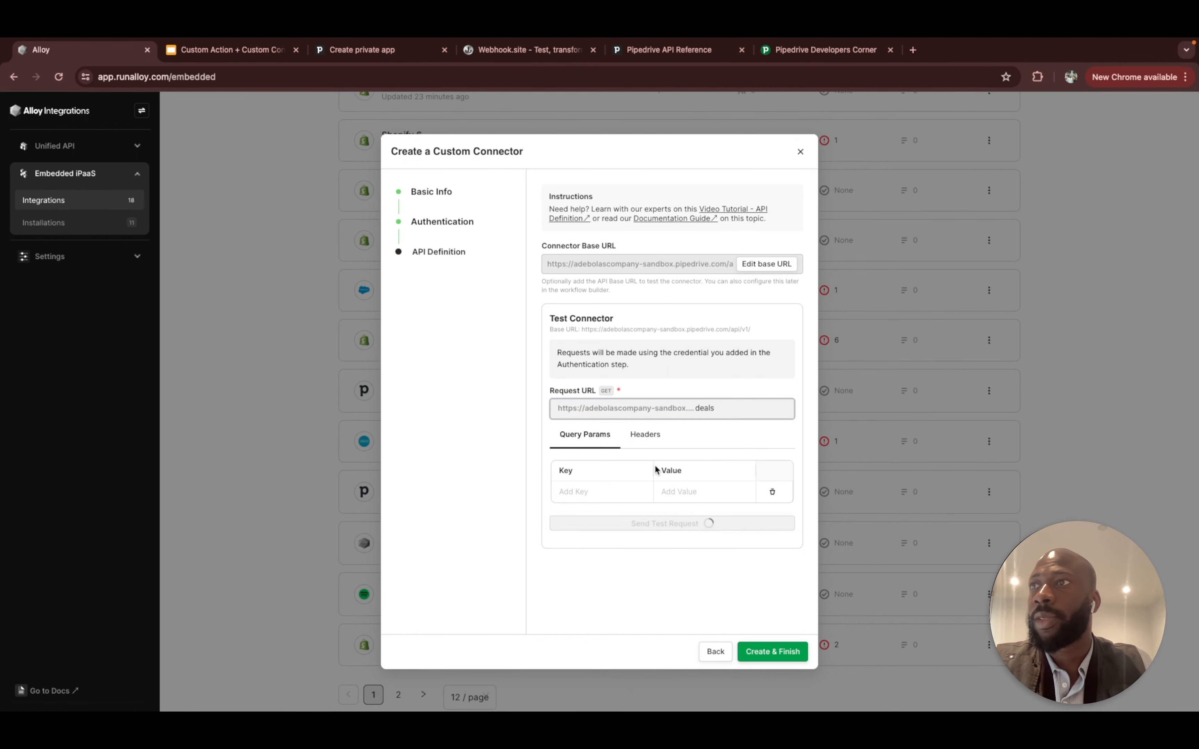
# Examine the test response for the deal's creator and person details
pyautogui.scroll(-1, 646, 511)
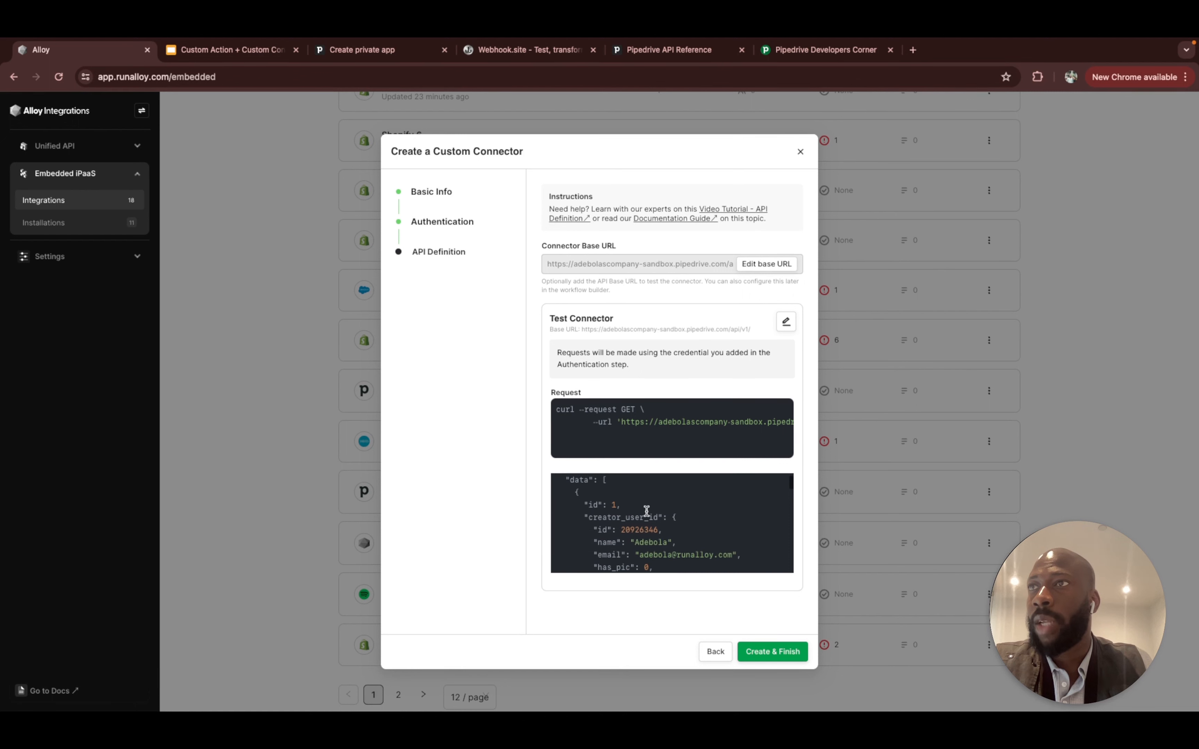
pyautogui.scroll(-1, 647, 511)
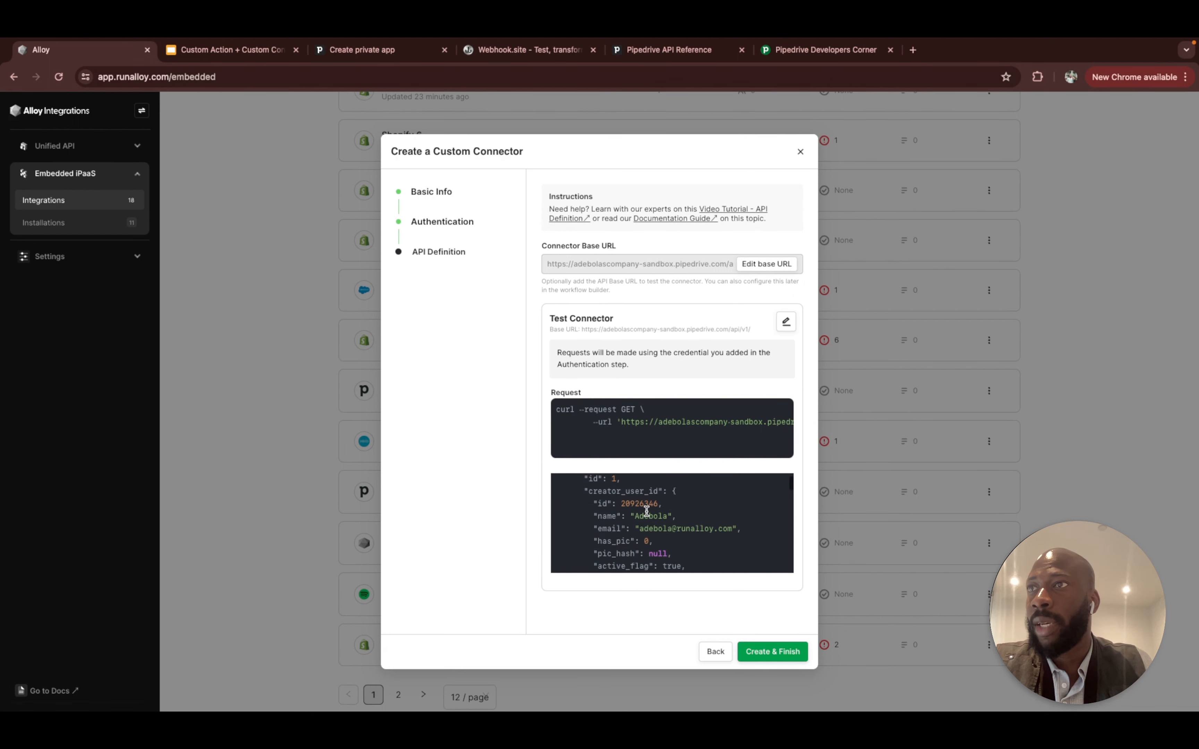
pyautogui.scroll(-1, 646, 512)
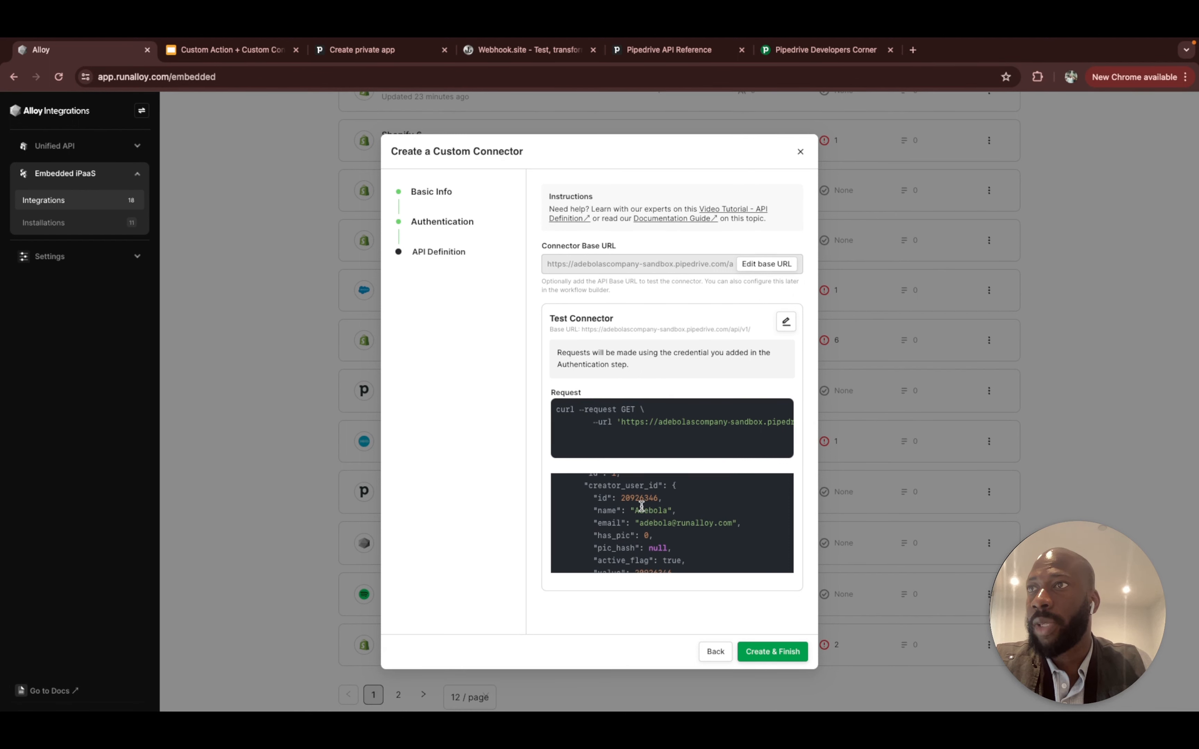
pyautogui.scroll(-4, 645, 526)
pyautogui.scroll(-5, 623, 516)
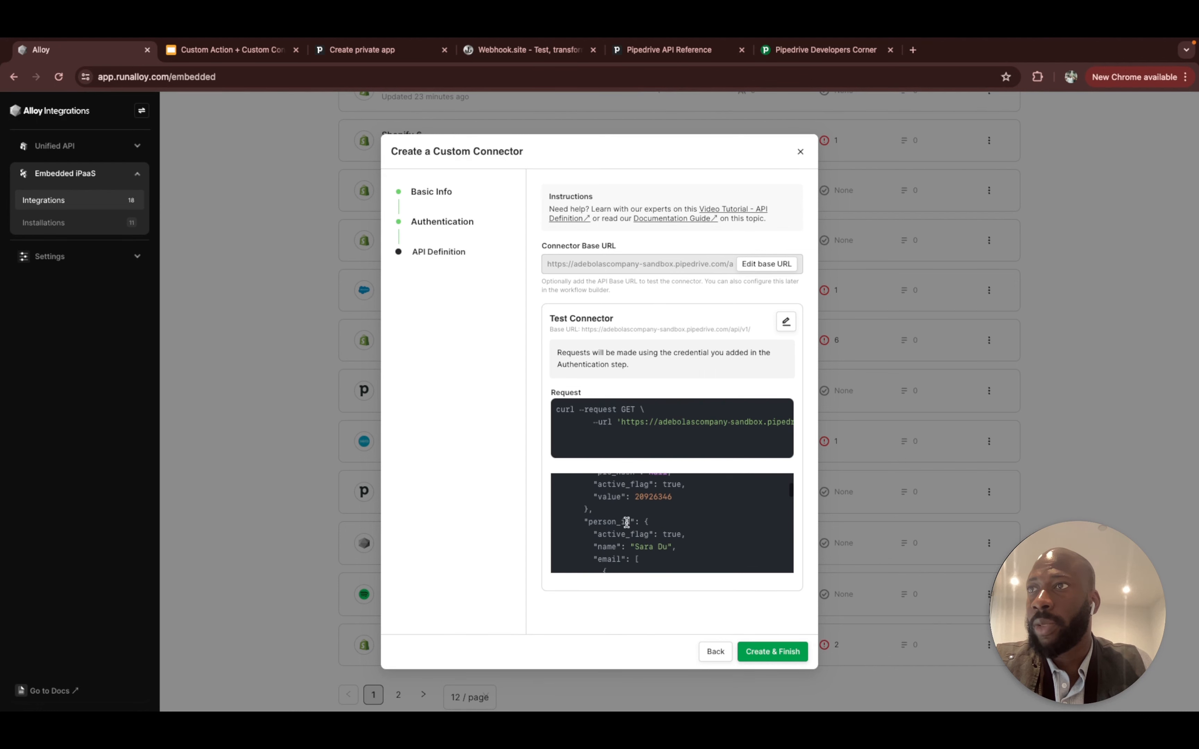
pyautogui.scroll(-2, 625, 521)
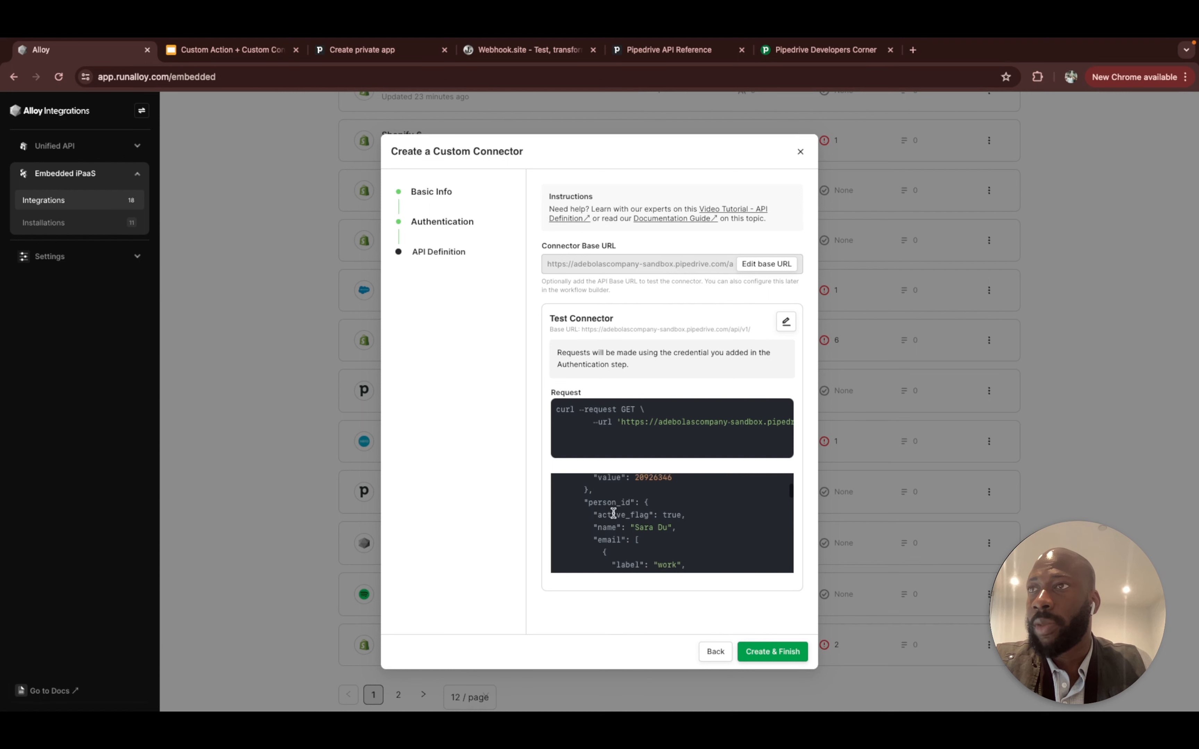
pyautogui.doubleClick(610, 504)
pyautogui.scroll(-3, 627, 530)
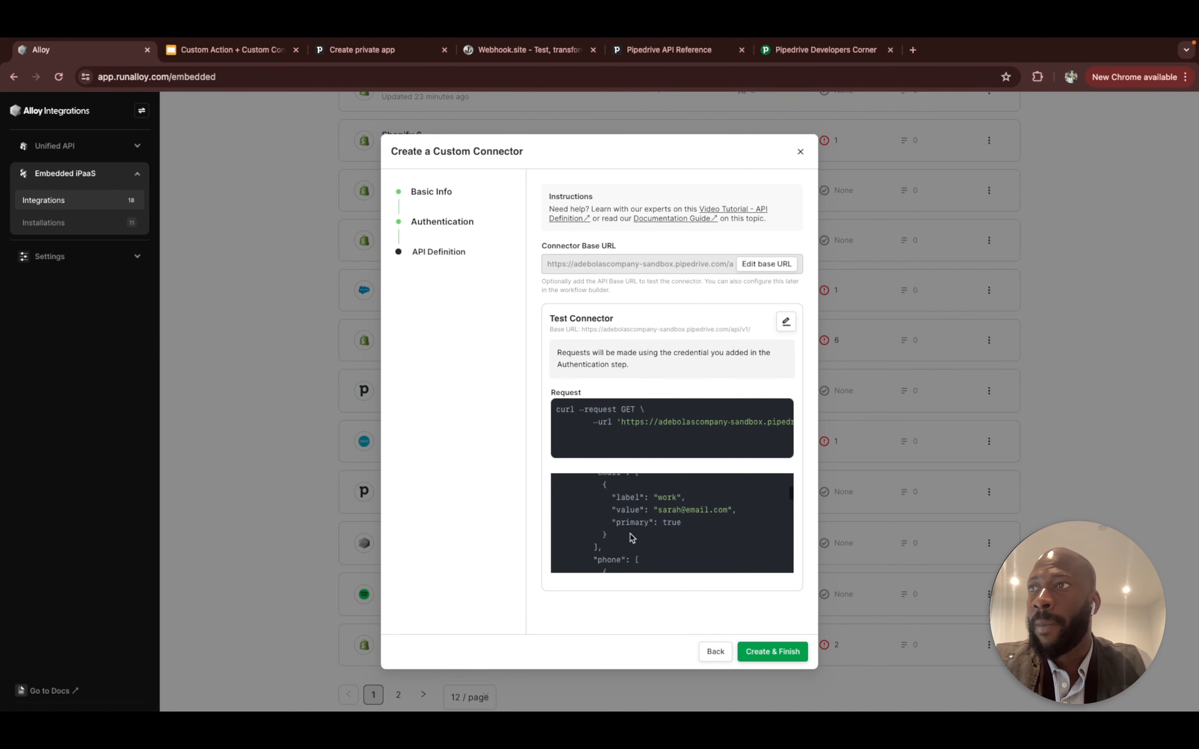
# Finish creating the PipeDrive v2 connector and start a new workflow for it
pyautogui.click(780, 653)
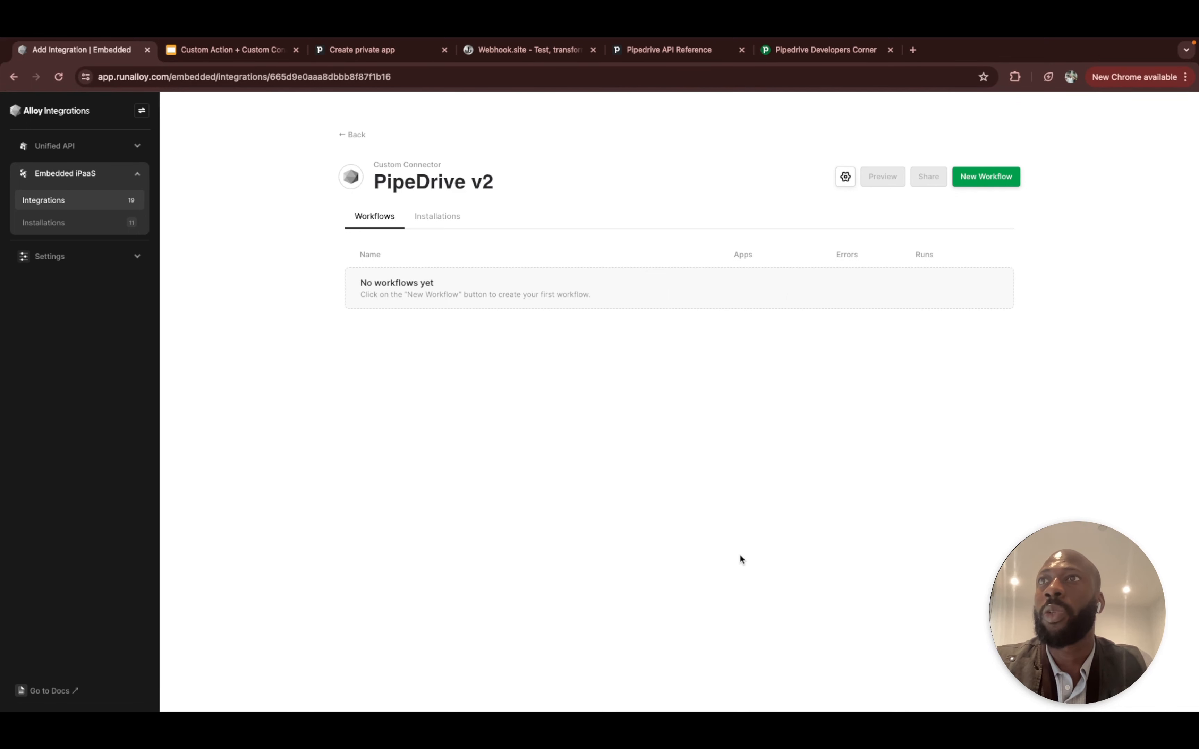
pyautogui.click(976, 181)
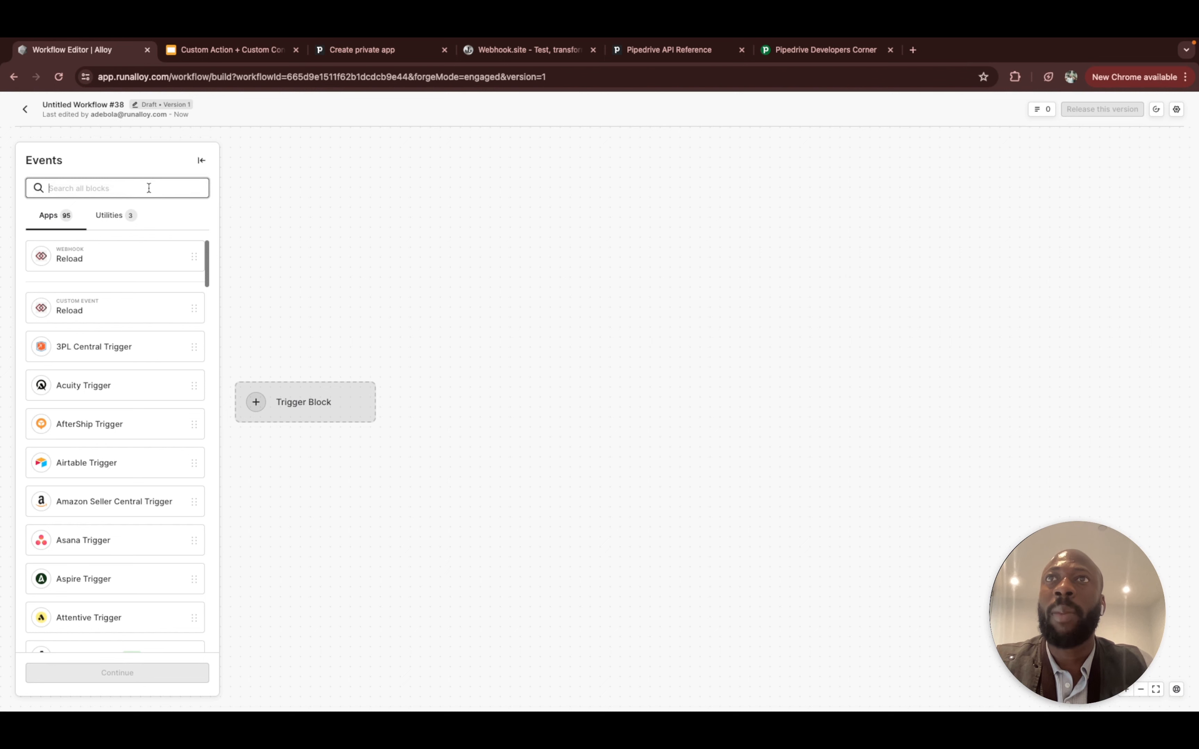
# Find the On Installation Trigger among the utilities, place it in the workflow's trigger block and complete its setup
pyautogui.write('on ins')
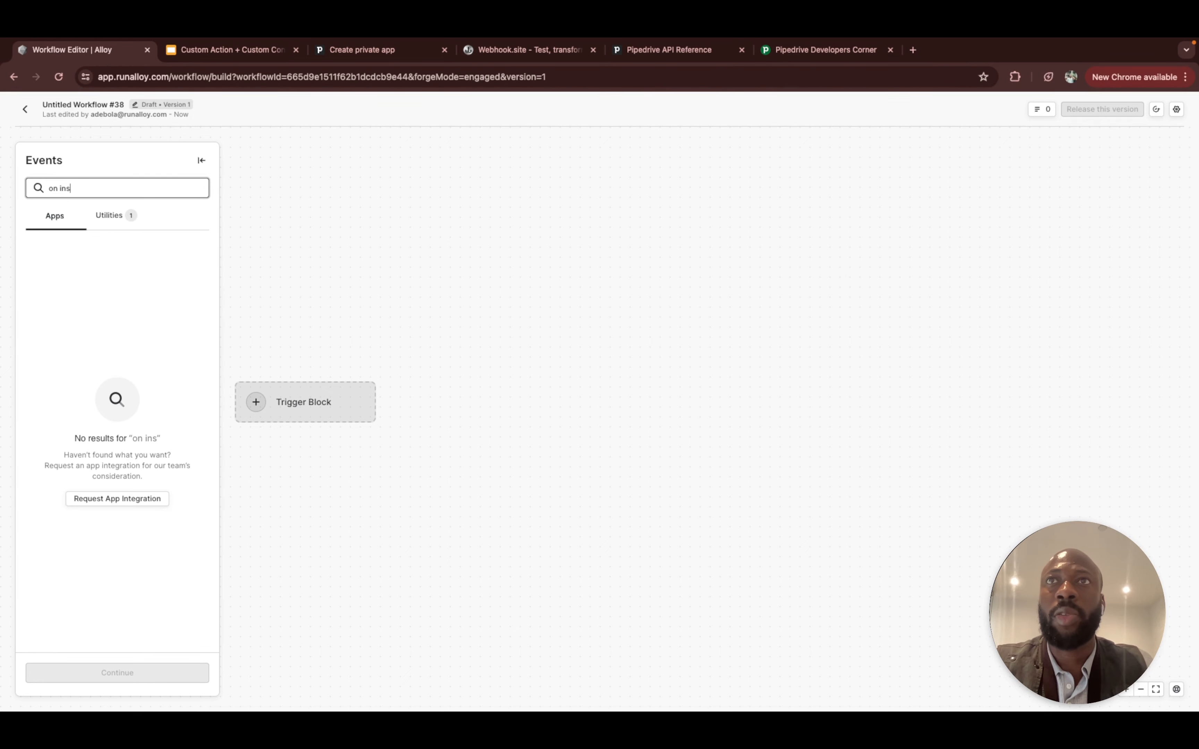
pyautogui.click(112, 221)
pyautogui.moveTo(126, 257); pyautogui.dragTo(313, 398)
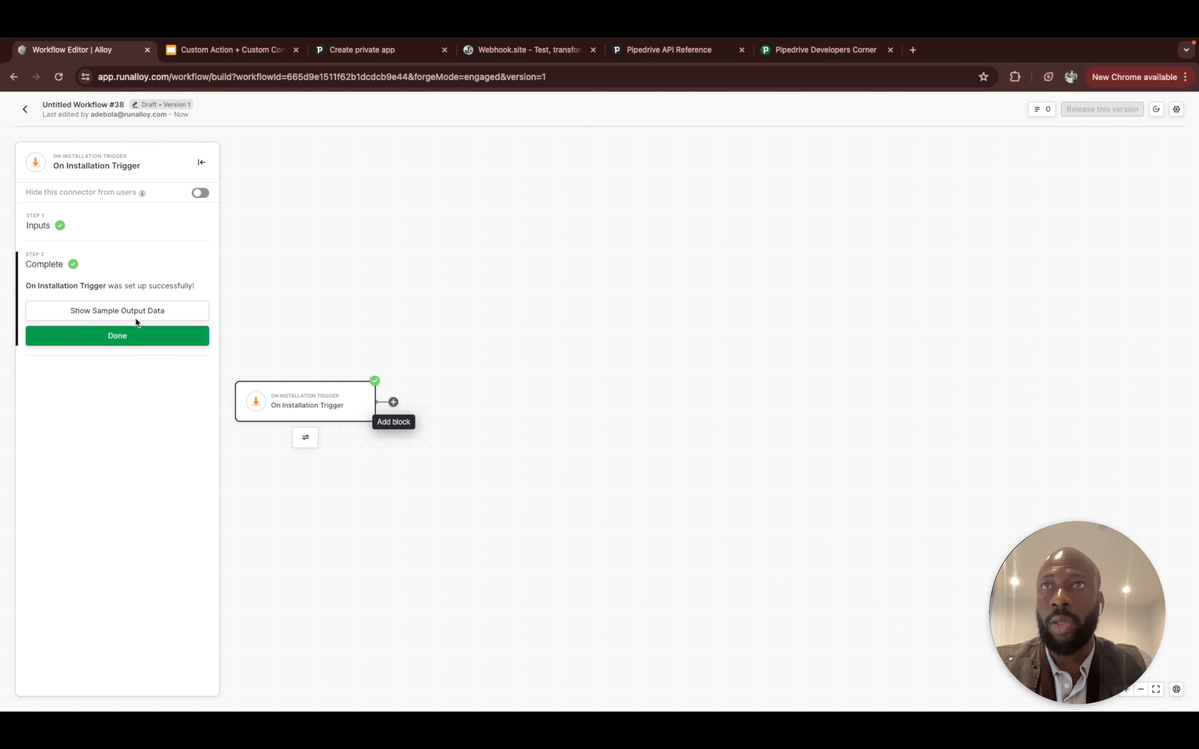
pyautogui.click(142, 340)
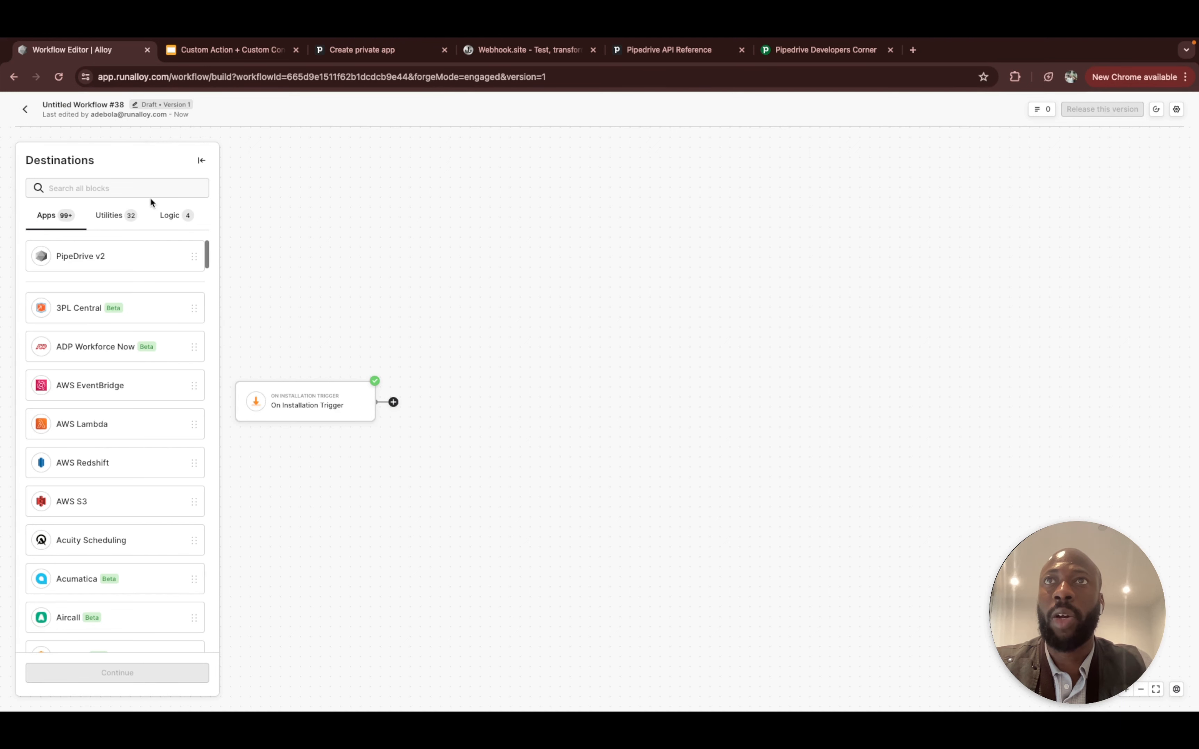
# Add the PipeDrive v2 connector after the On Installation Trigger and start creating a custom action for it
pyautogui.moveTo(151, 250); pyautogui.dragTo(516, 383)
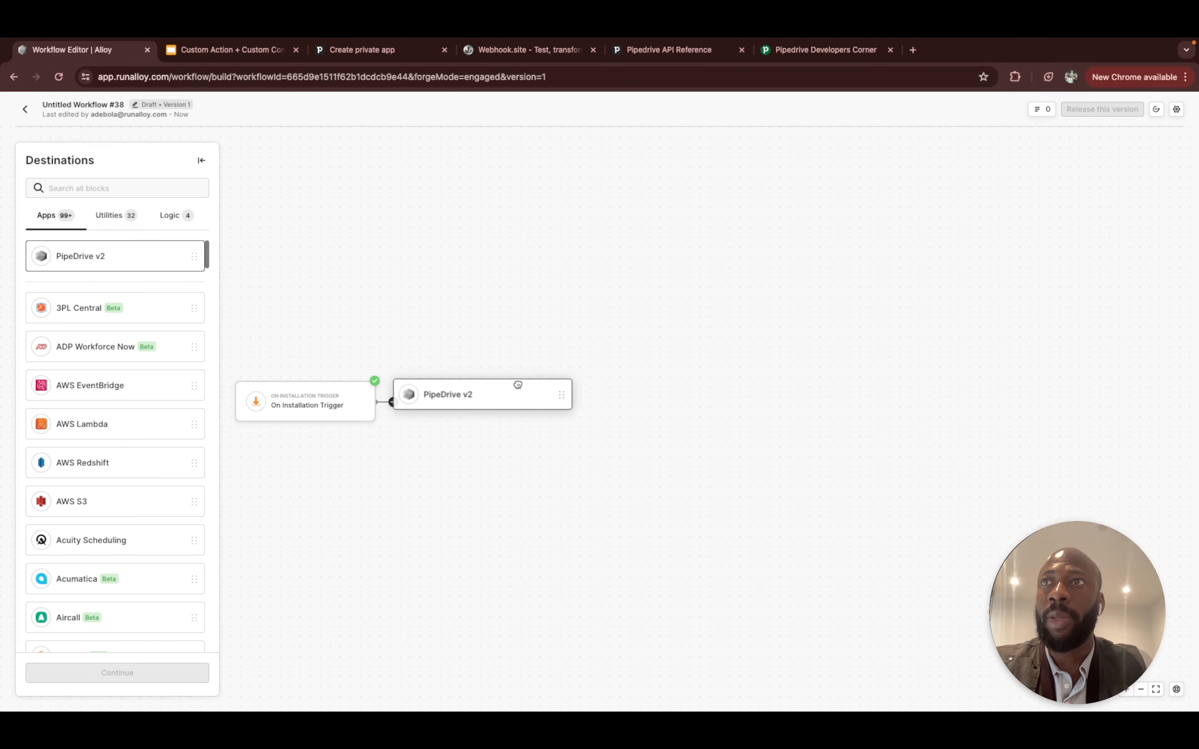
pyautogui.click(140, 258)
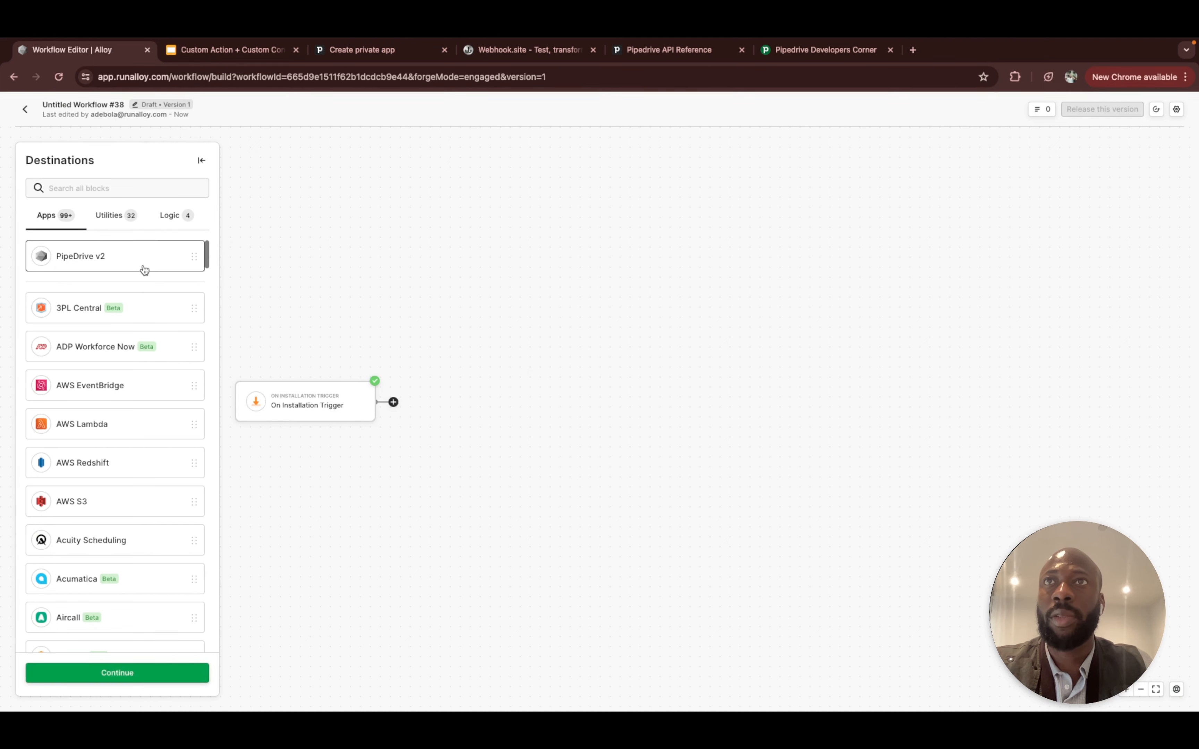
pyautogui.click(155, 675)
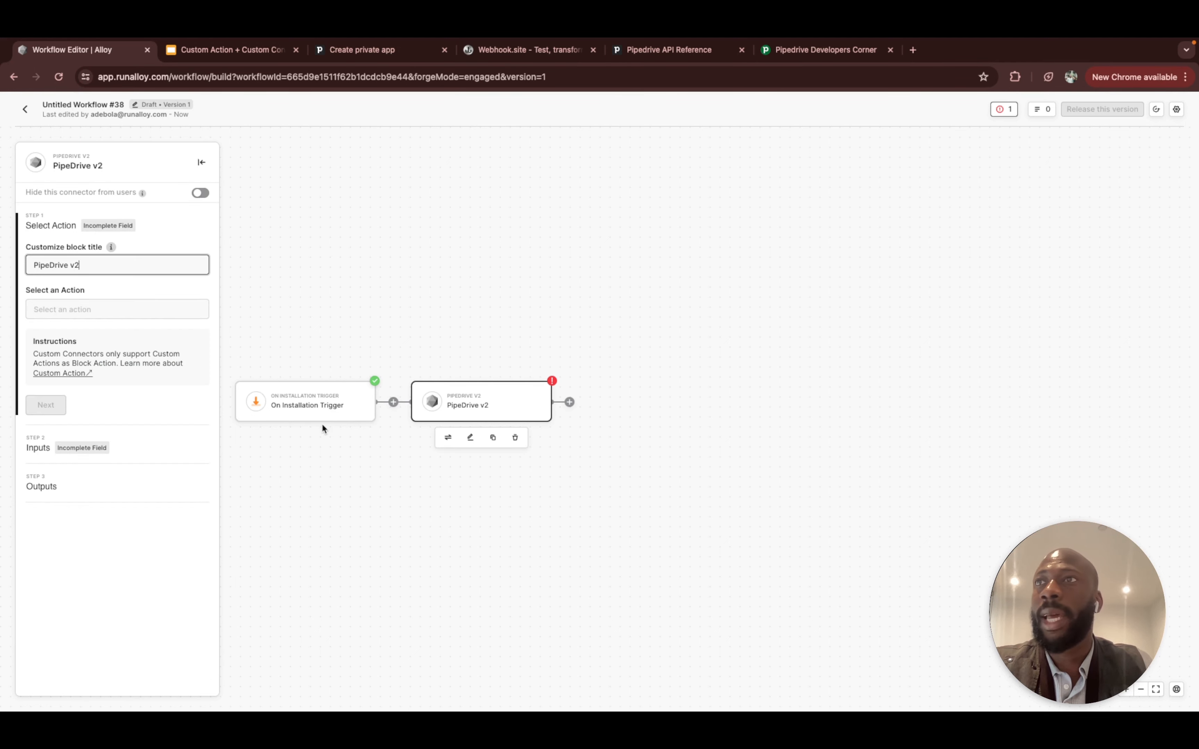
pyautogui.click(159, 312)
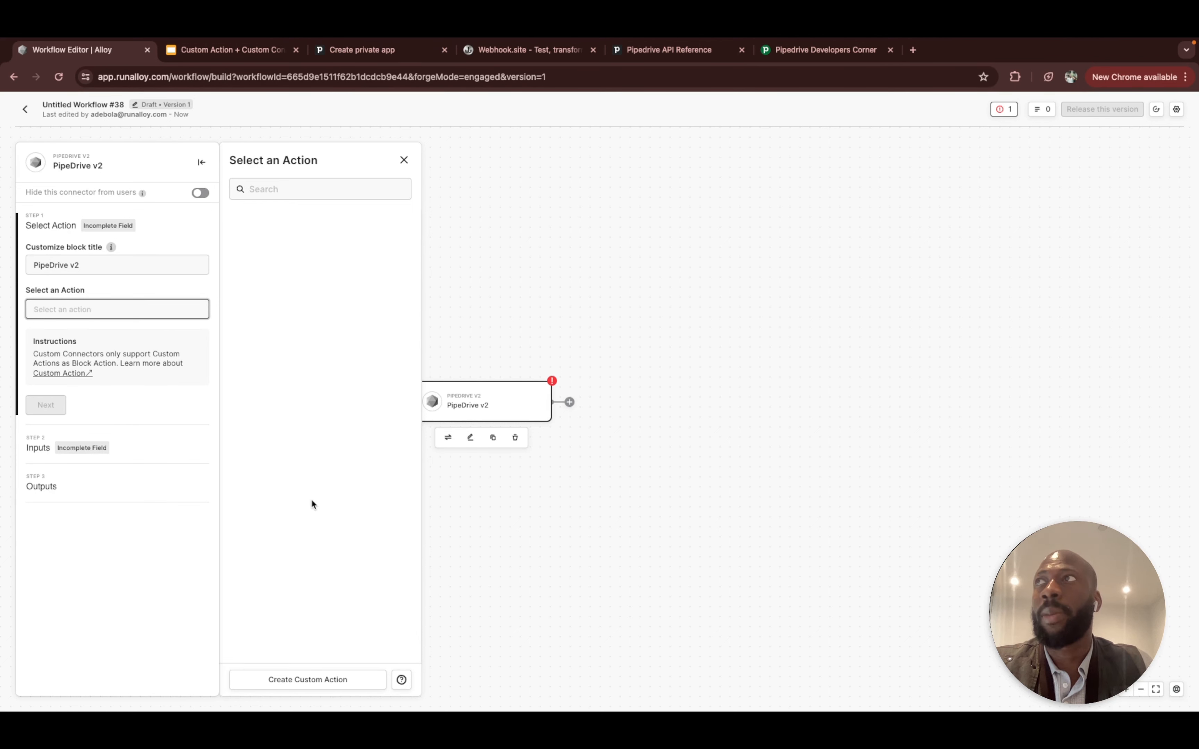
pyautogui.click(298, 681)
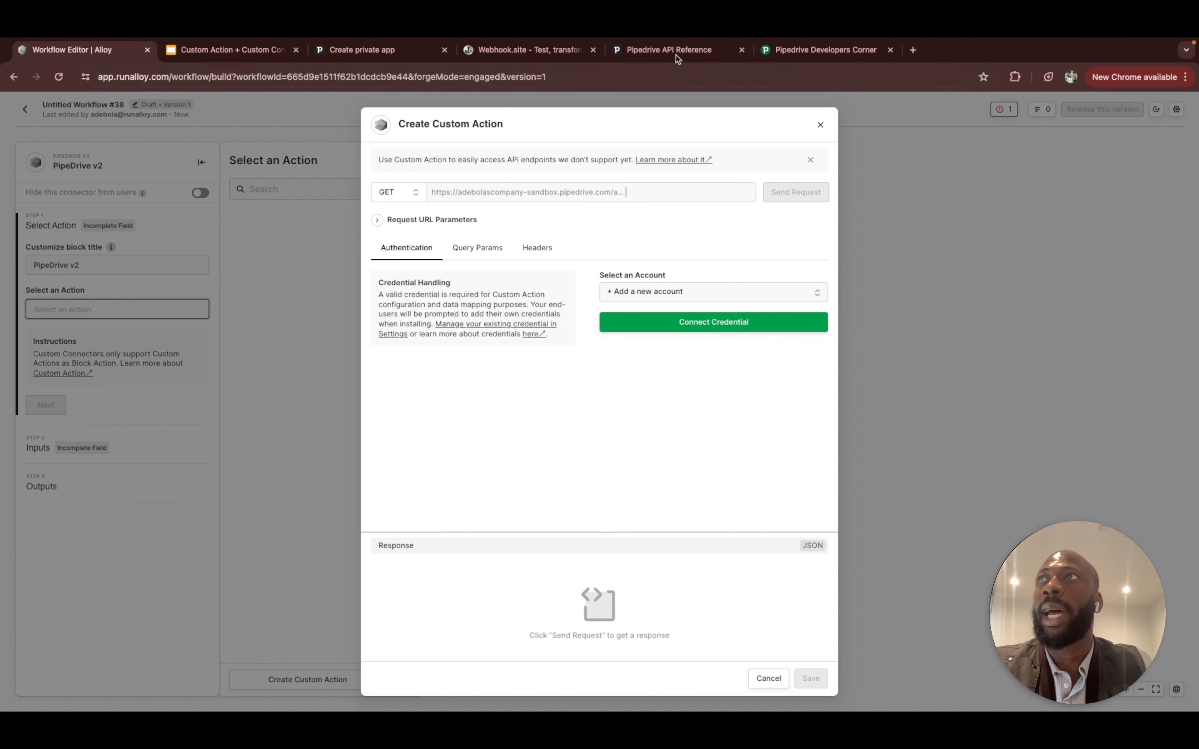
# Switch to Pipedrive, view the People list under Contacts, and return to the Alloy workflow editor
pyautogui.click(362, 49)
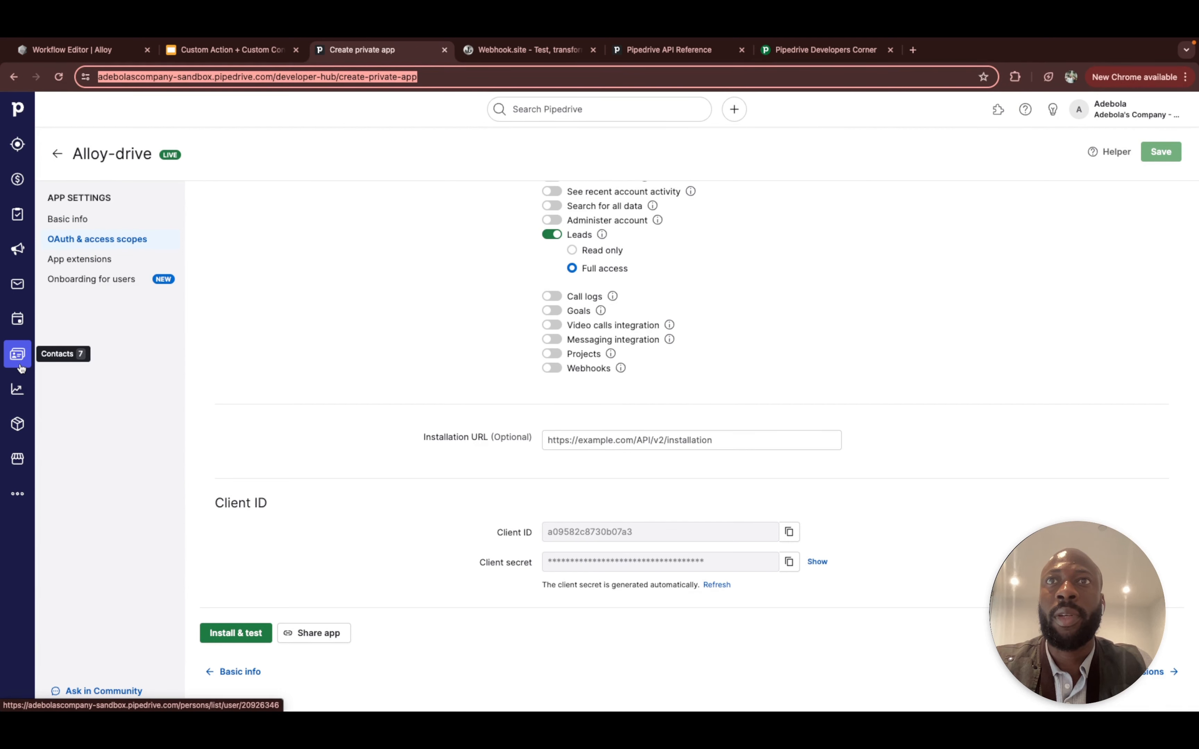
pyautogui.click(17, 354)
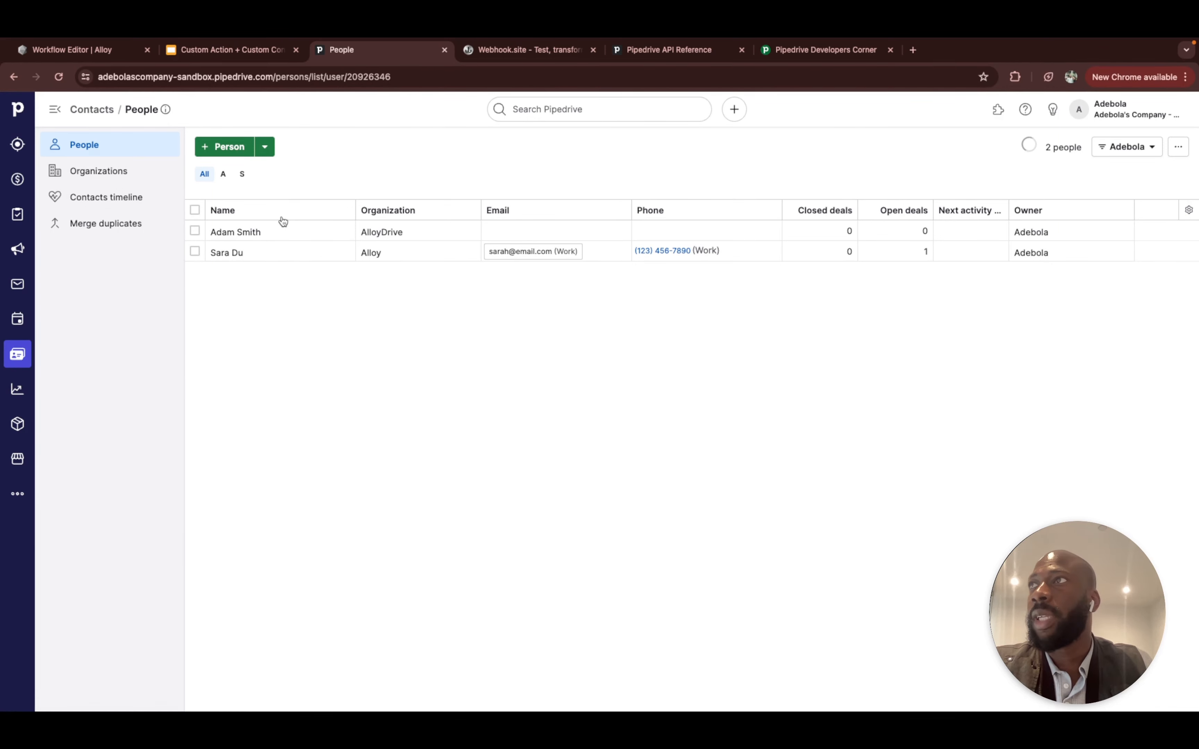
pyautogui.click(99, 56)
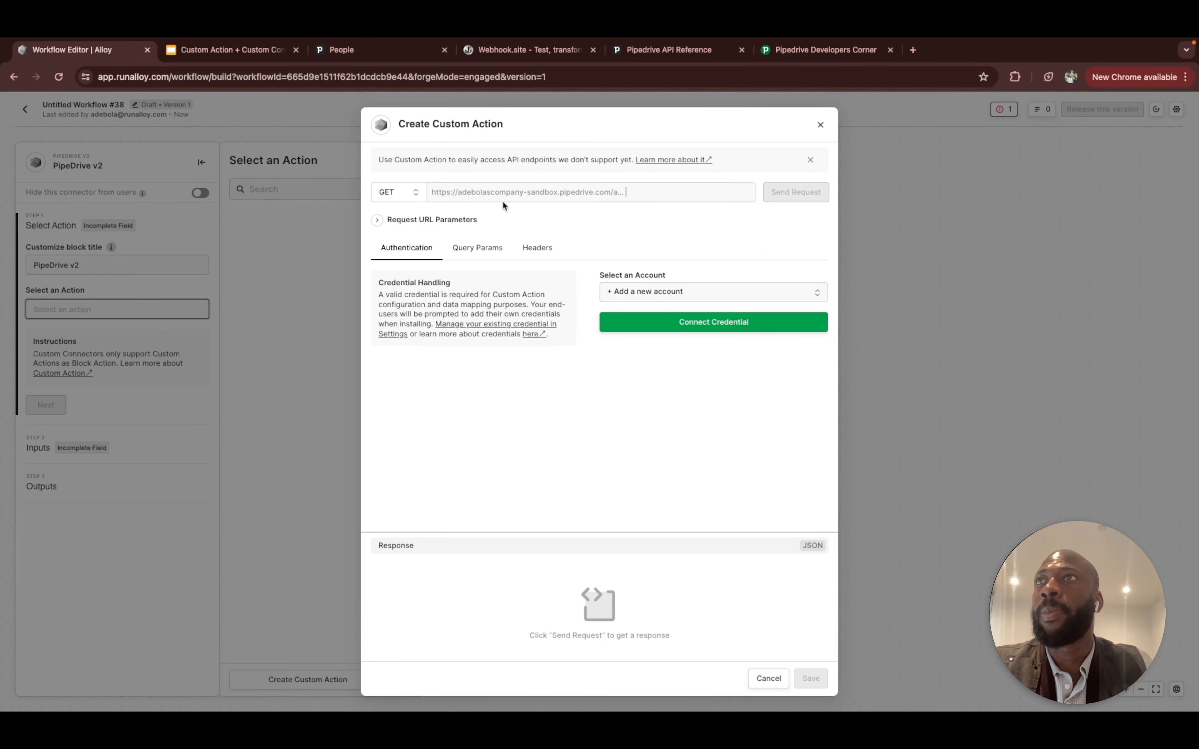
# Select the existing PipeDrive v2 account as the custom action's credential and begin the request path with "/"
pyautogui.click(686, 295)
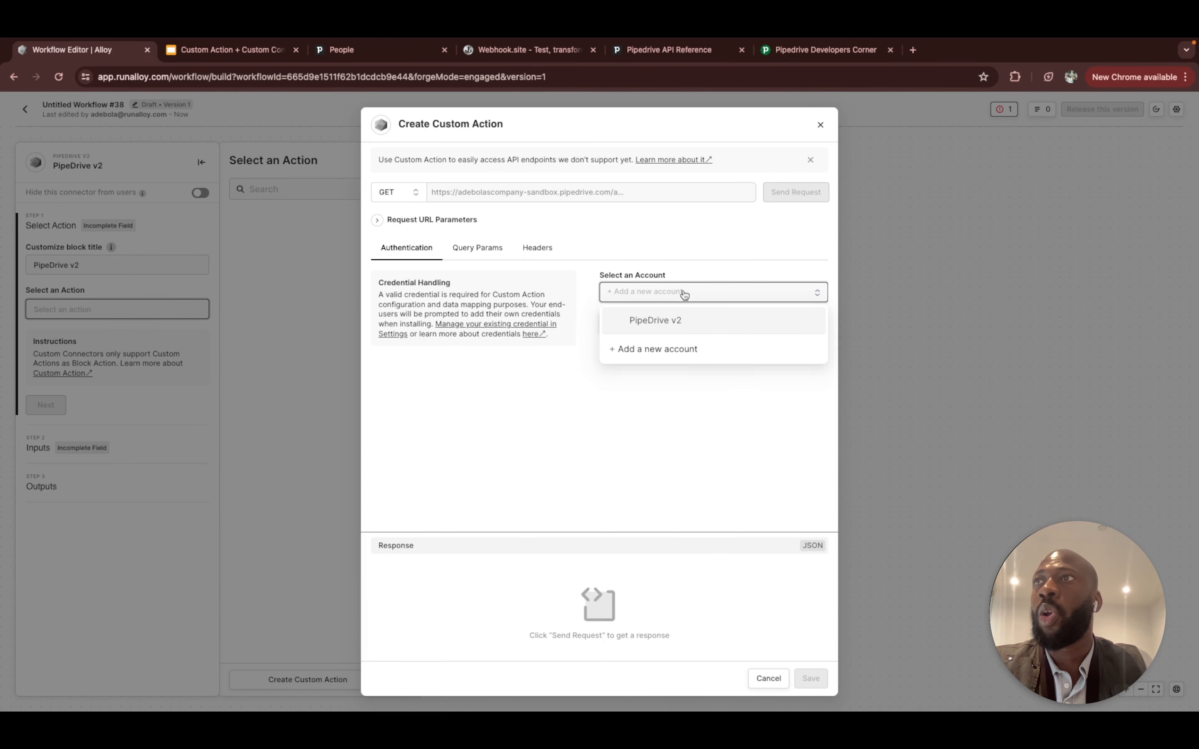
pyautogui.click(687, 327)
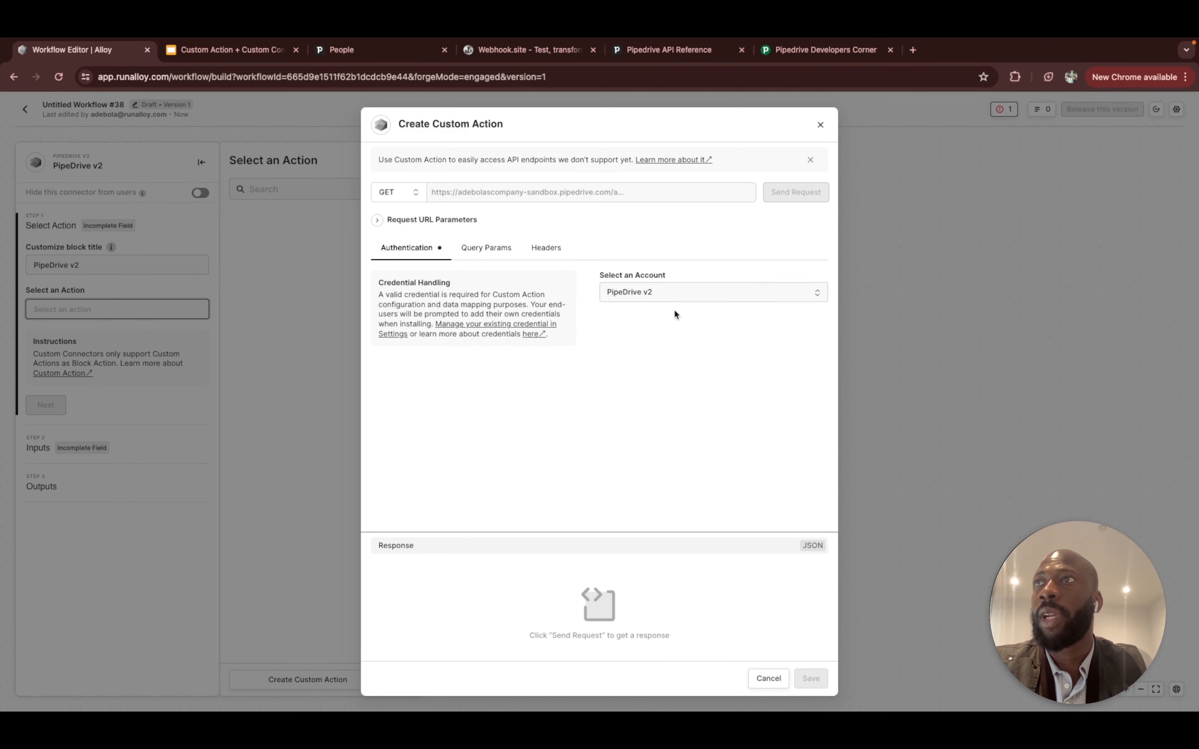
pyautogui.click(655, 189)
pyautogui.write('/')
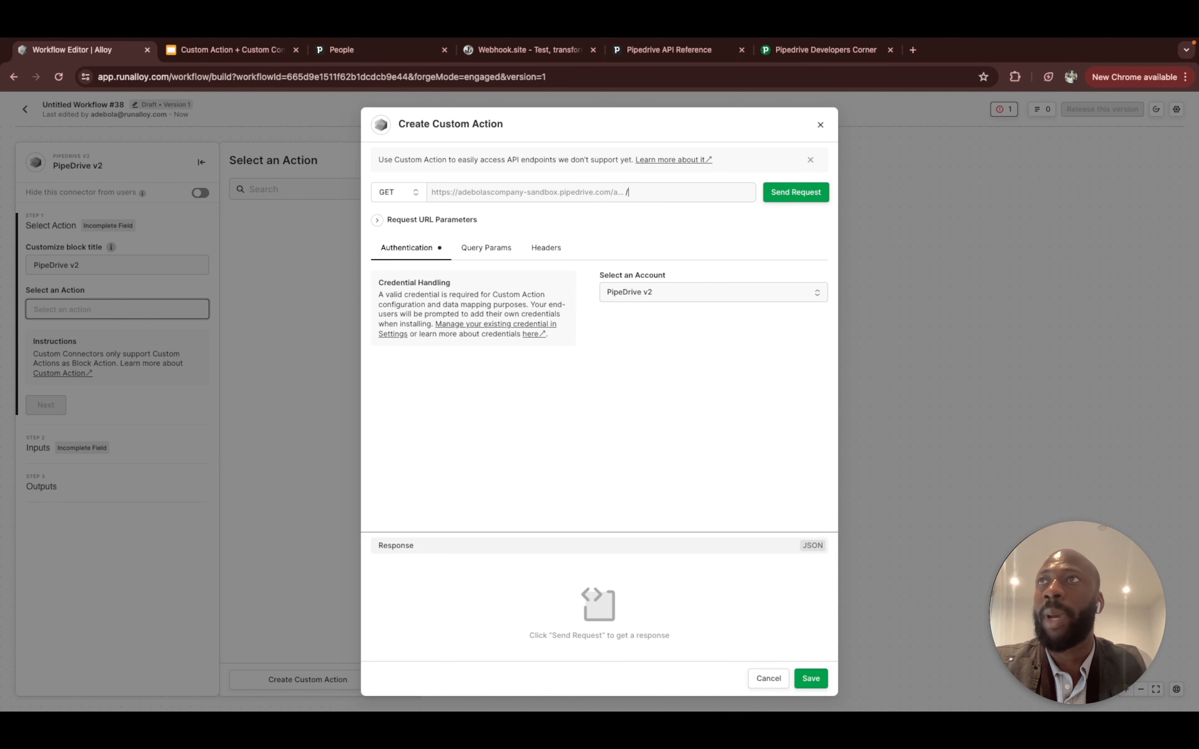
# Switch to the Pipedrive API Reference and look up the request path for getting all persons
pyautogui.click(822, 49)
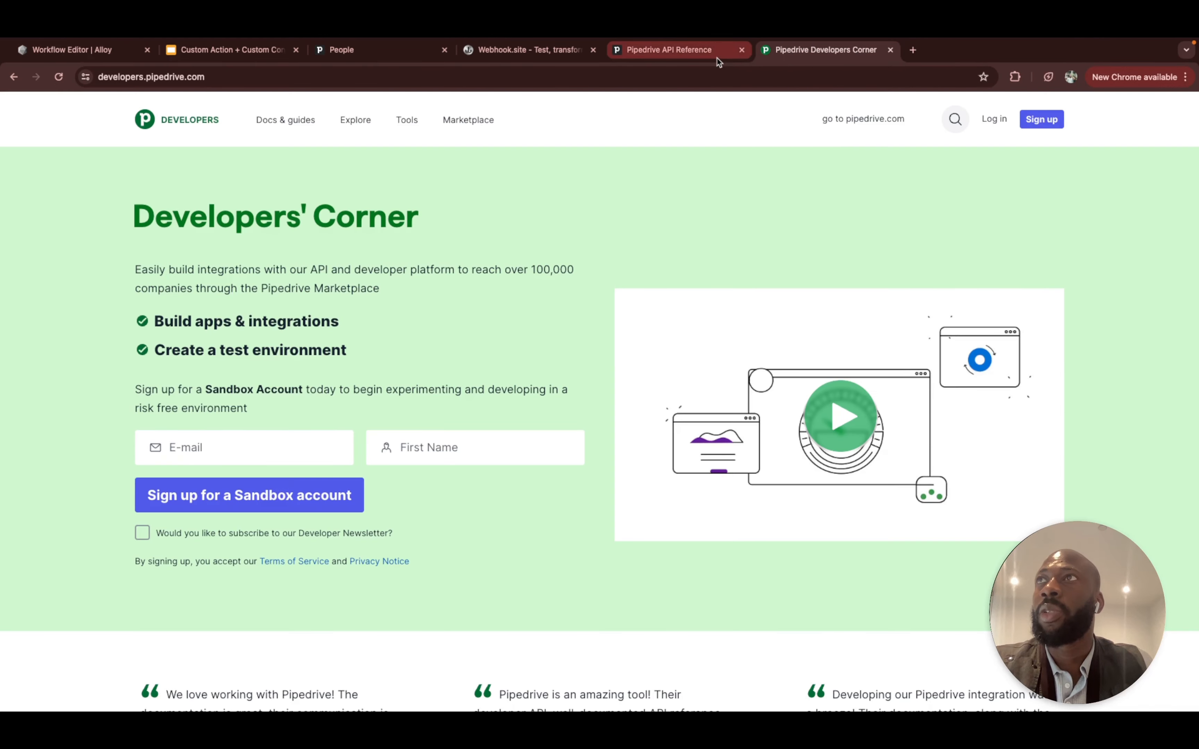
pyautogui.click(713, 52)
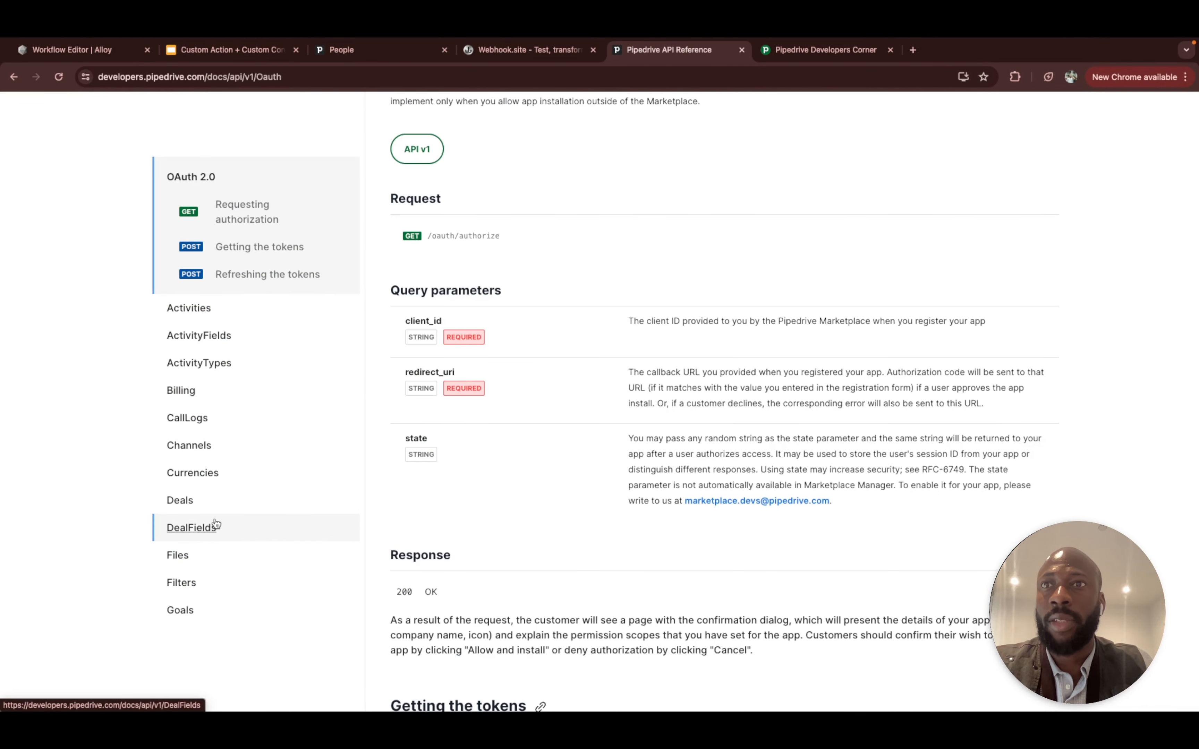
pyautogui.scroll(-2, 217, 524)
pyautogui.scroll(-10, 216, 524)
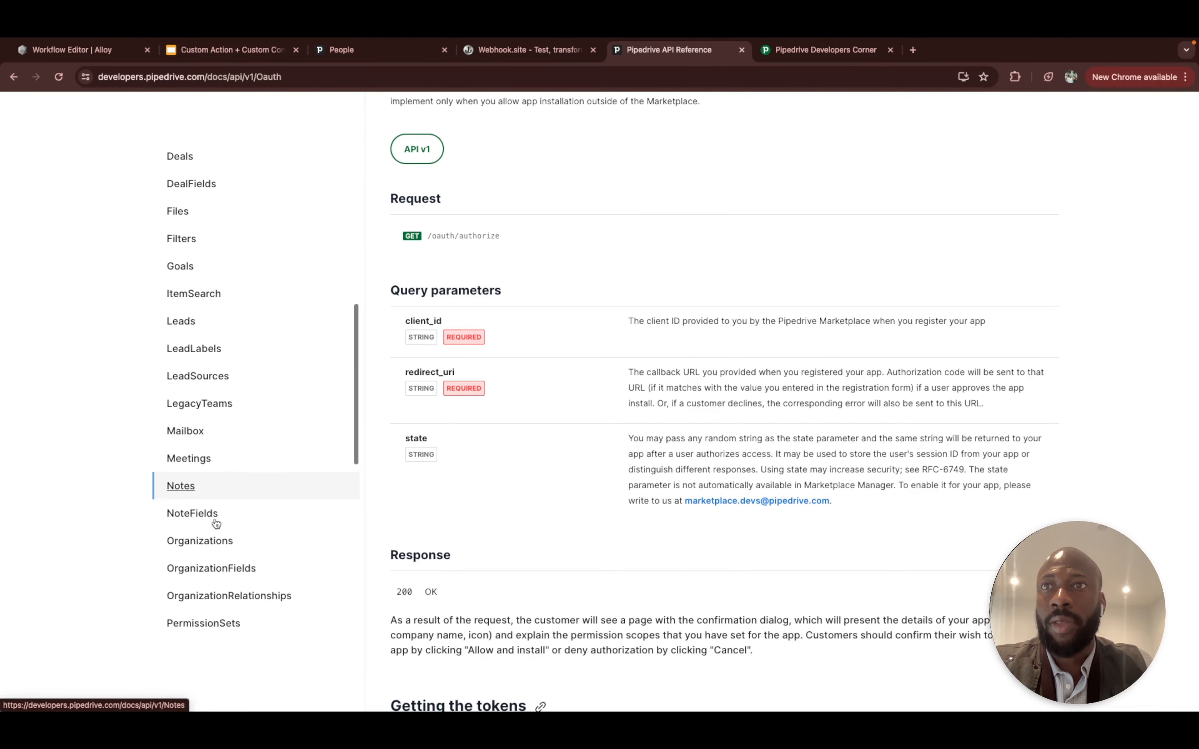
pyautogui.scroll(-3, 216, 524)
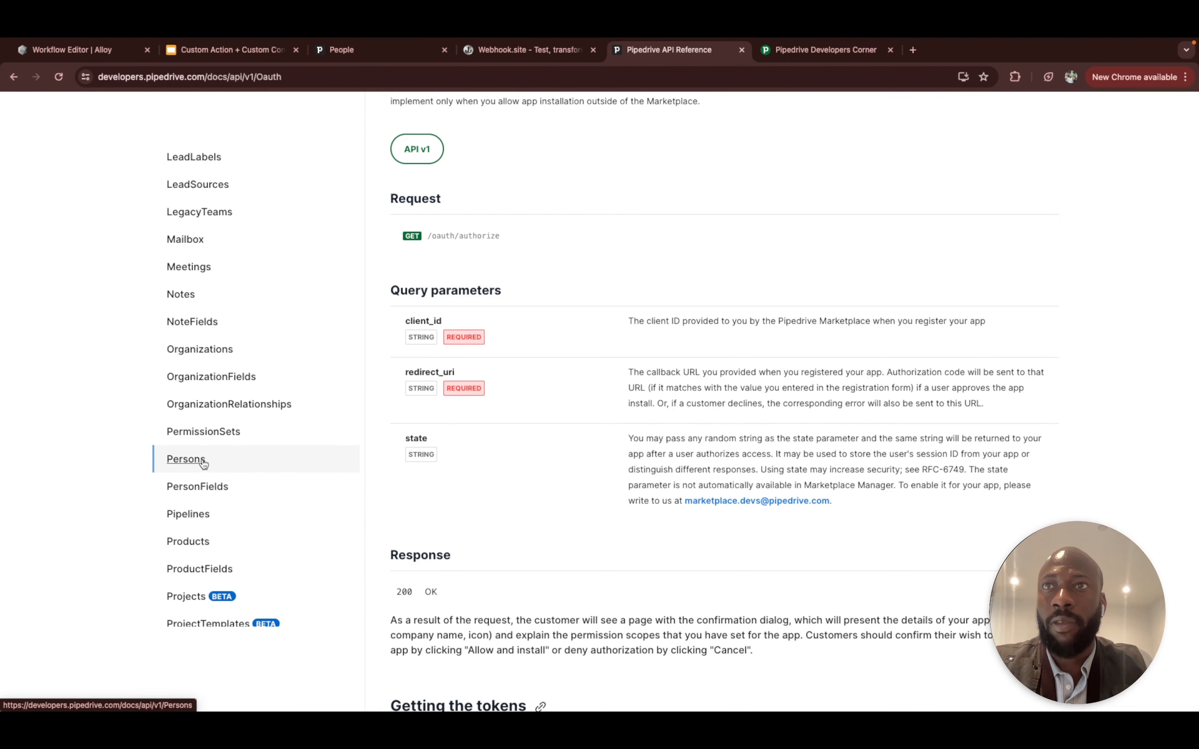
pyautogui.click(201, 461)
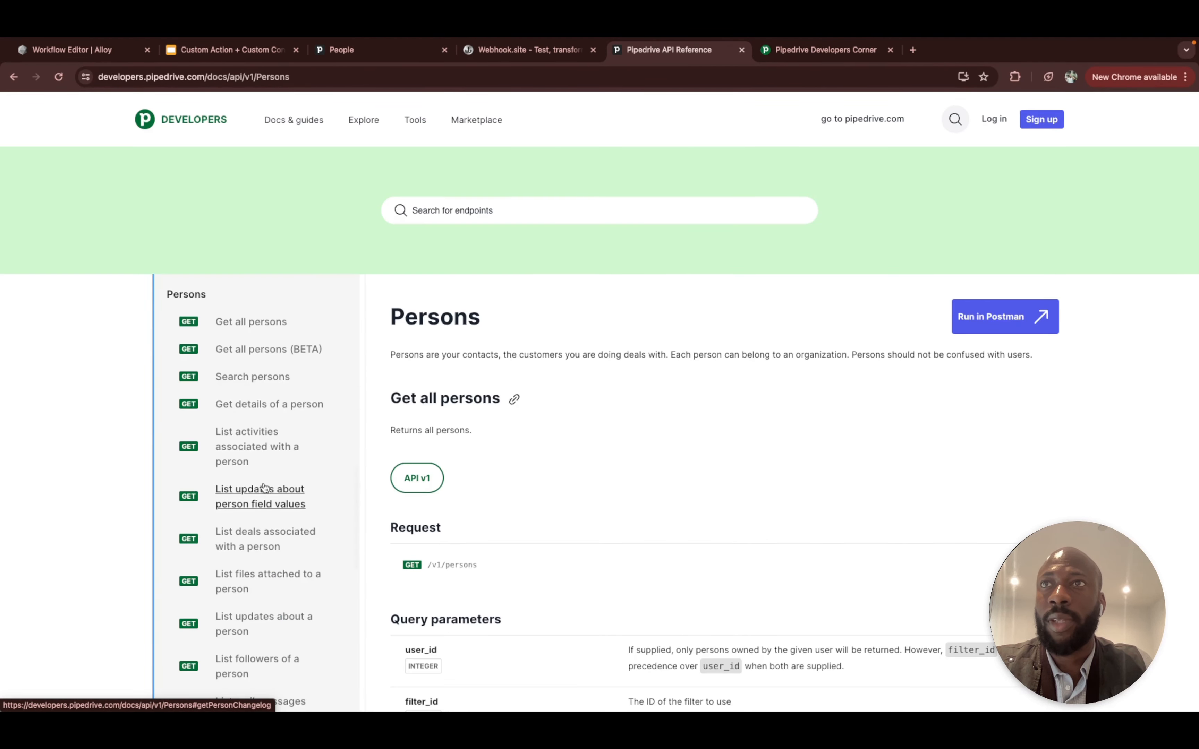
pyautogui.scroll(-2, 471, 475)
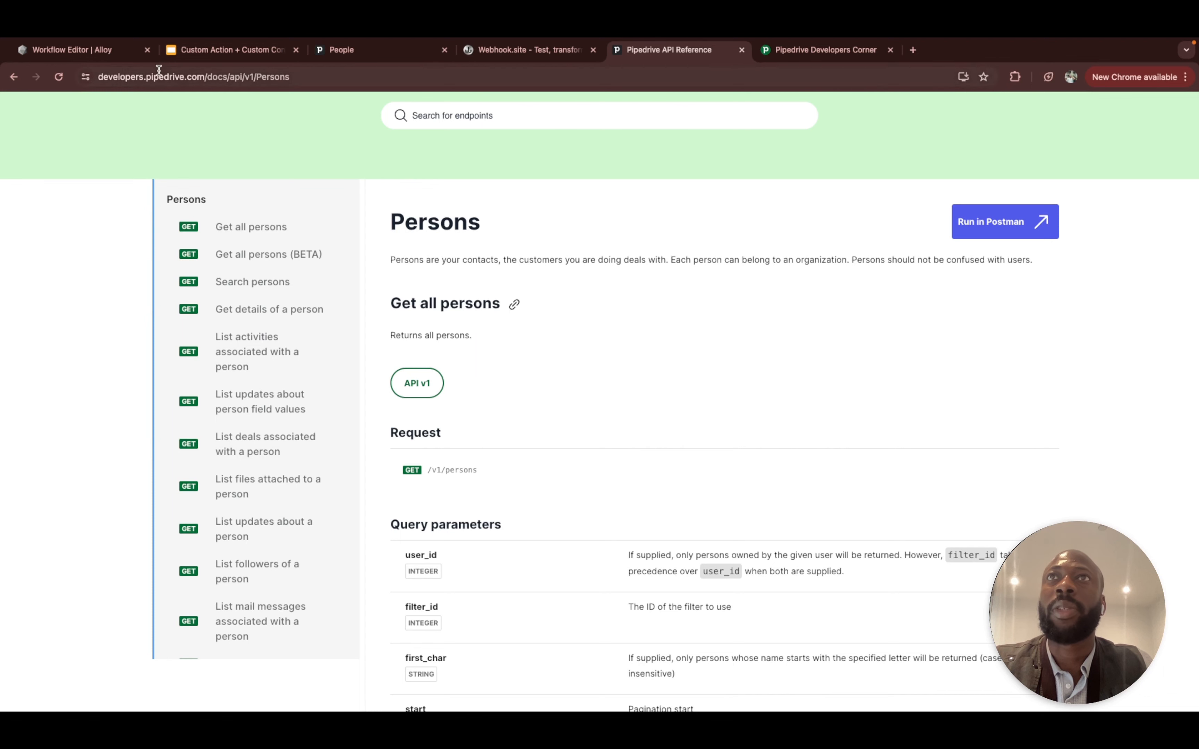
# Return to the Alloy custom action, complete the path as /persons and send a GET request
pyautogui.click(127, 55)
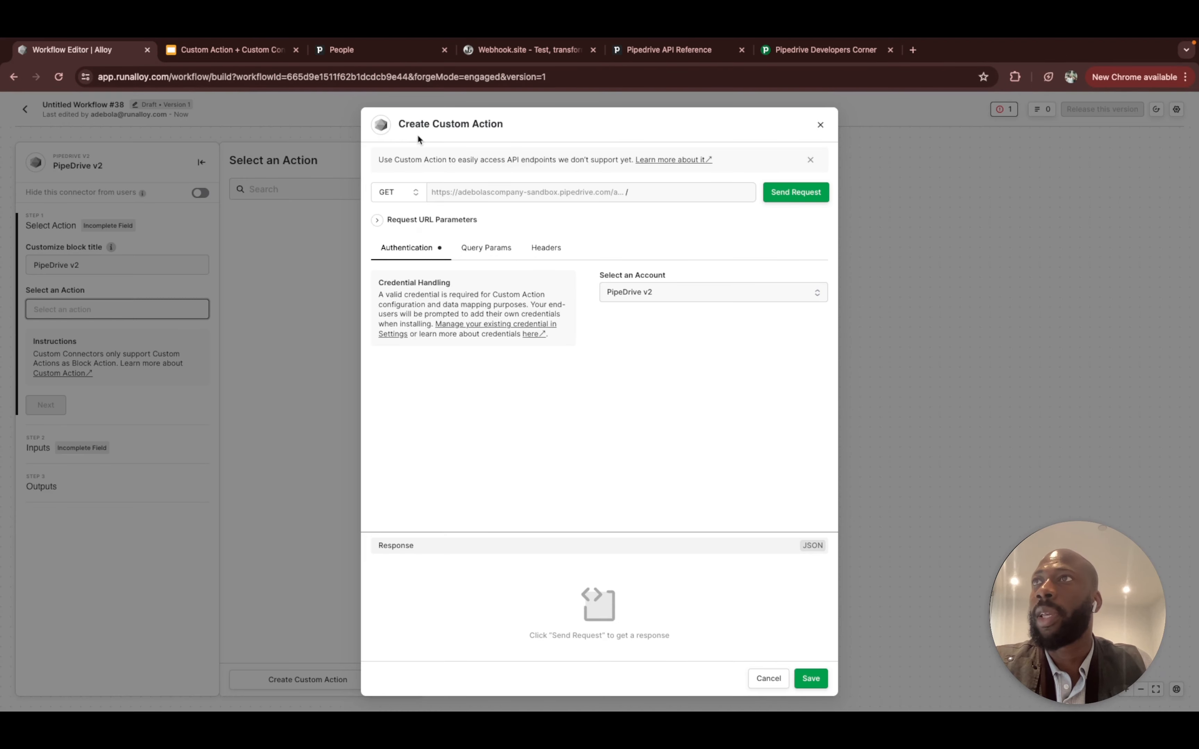
pyautogui.write('persons')
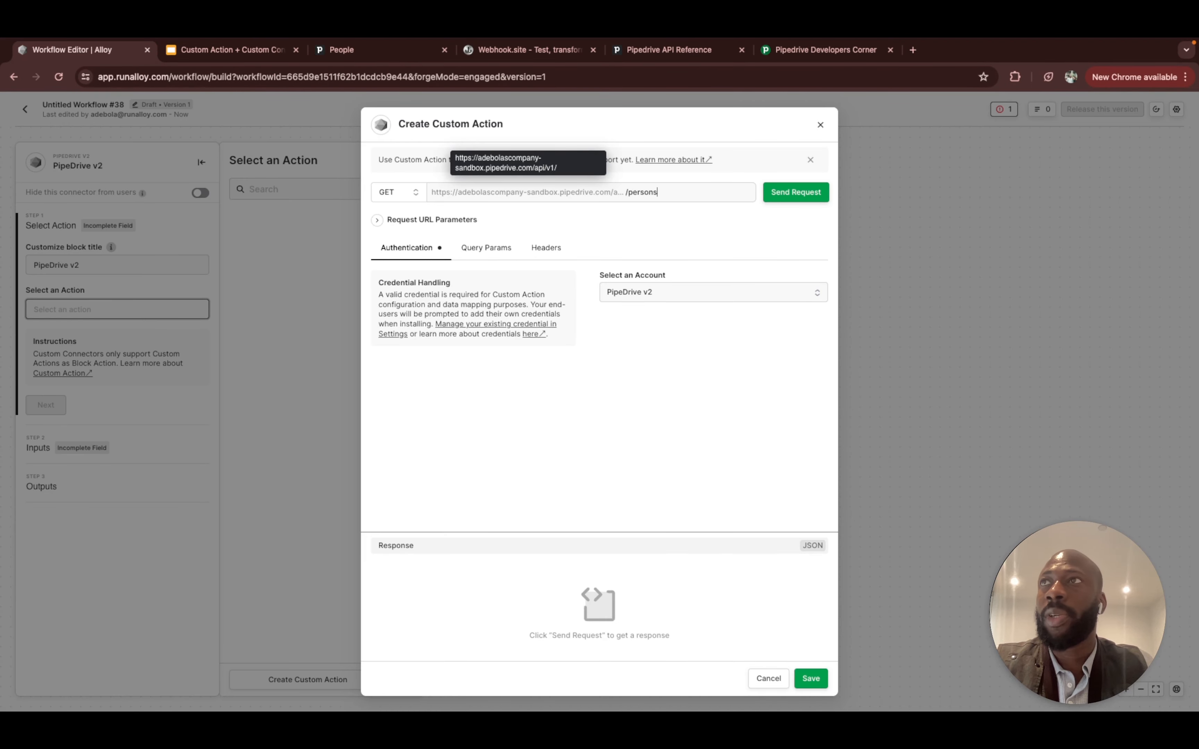
pyautogui.click(794, 192)
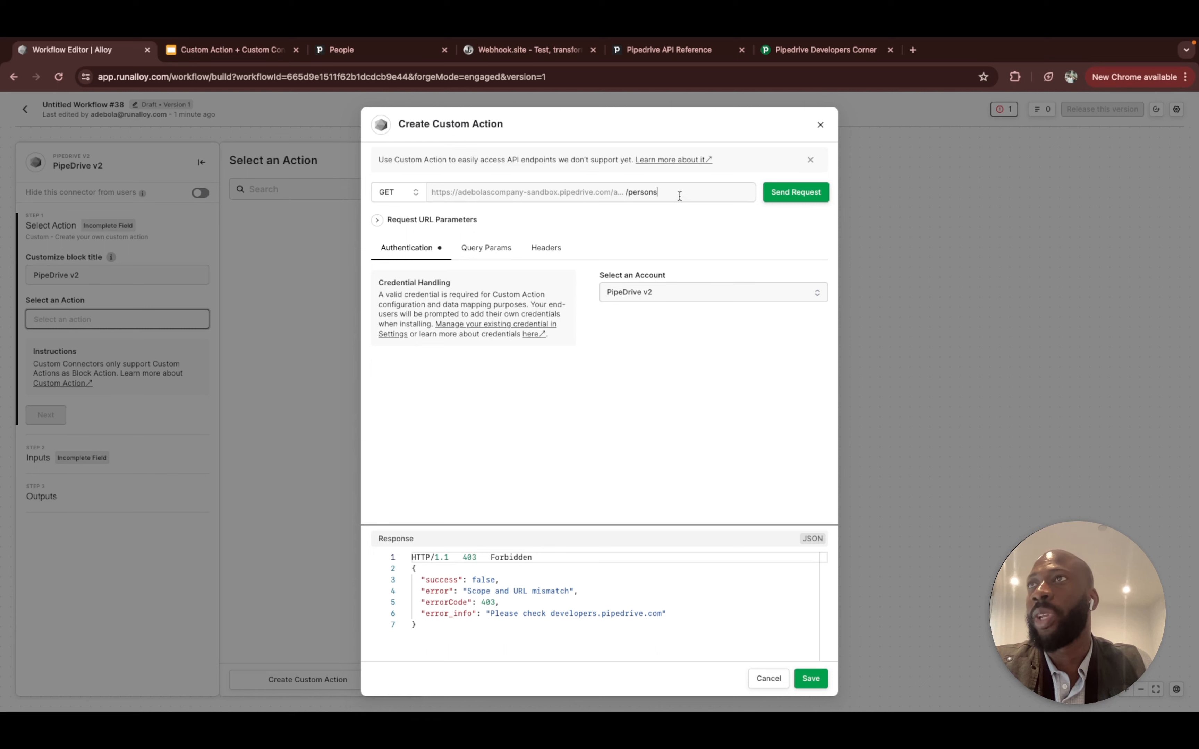
# Replace the request path with leads, send the GET request and review the returned lead data
pyautogui.doubleClick(643, 193)
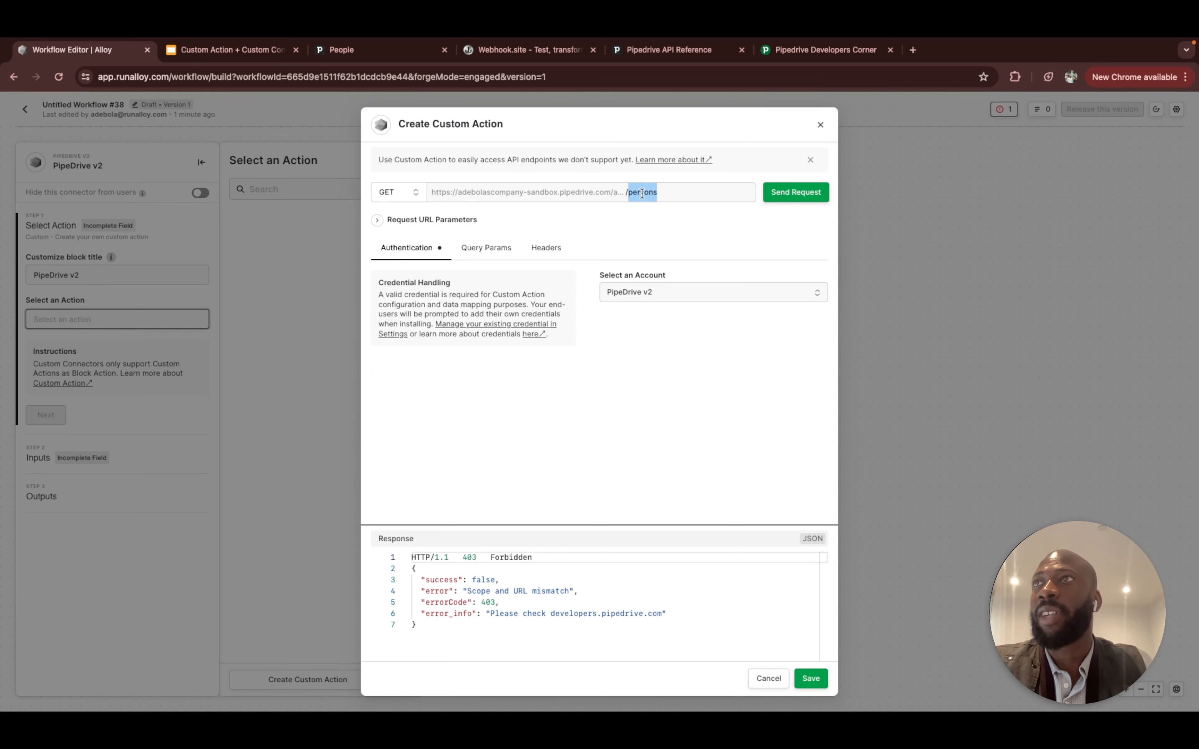
pyautogui.write('leads')
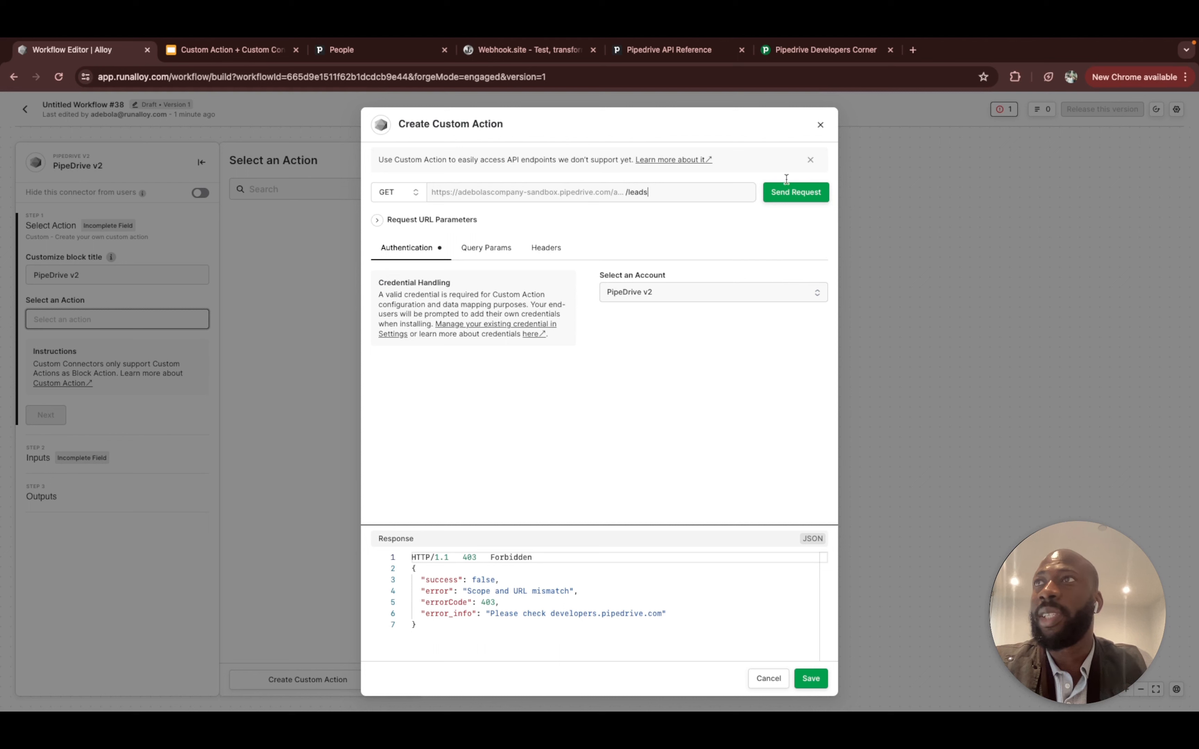
pyautogui.click(785, 194)
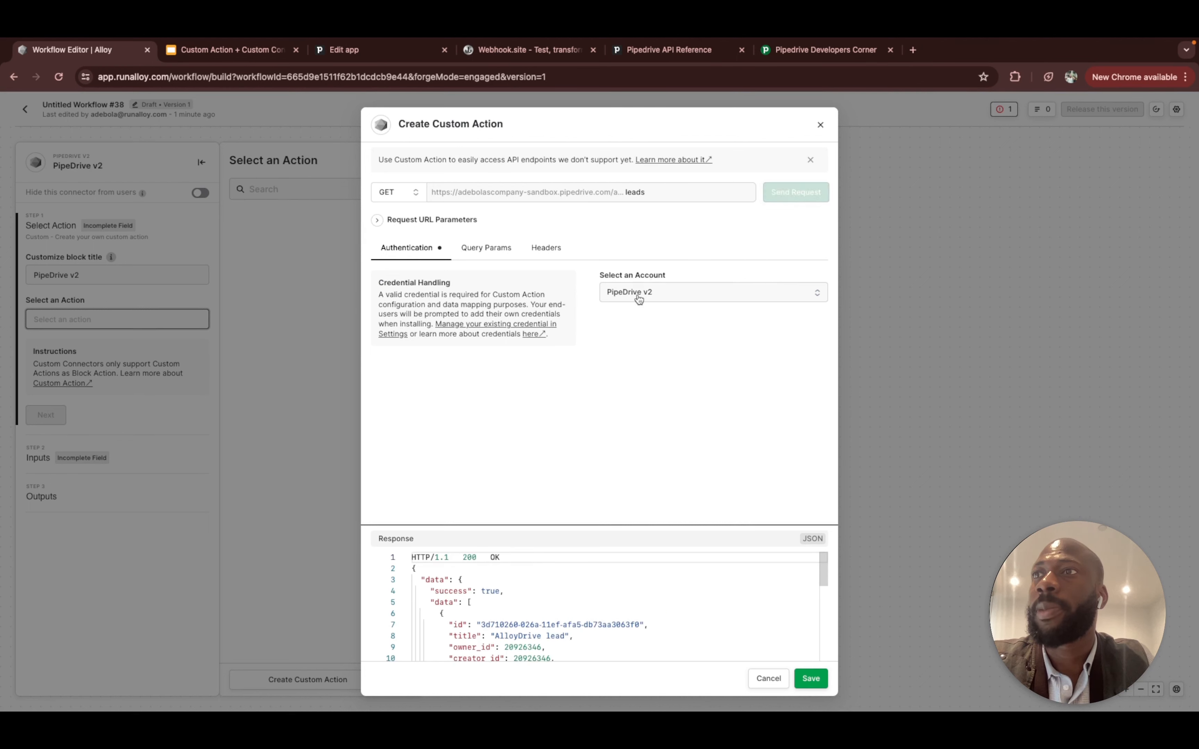
pyautogui.scroll(-5, 619, 602)
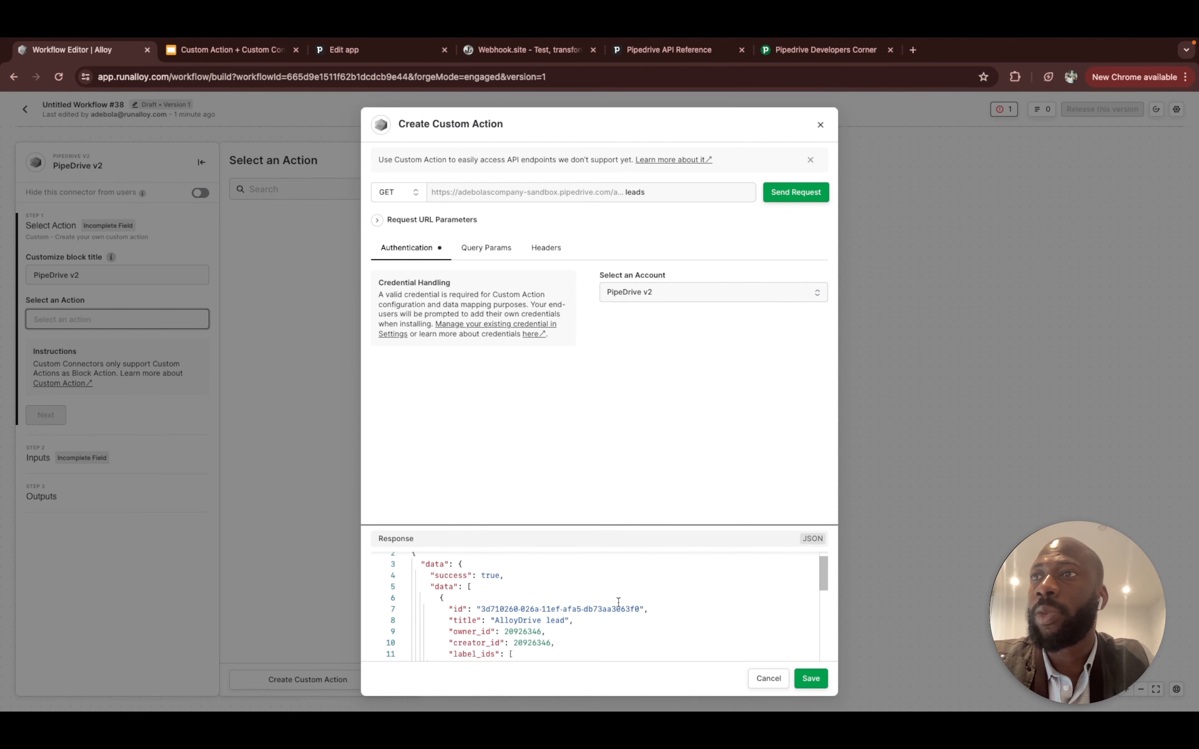
pyautogui.scroll(-10, 618, 602)
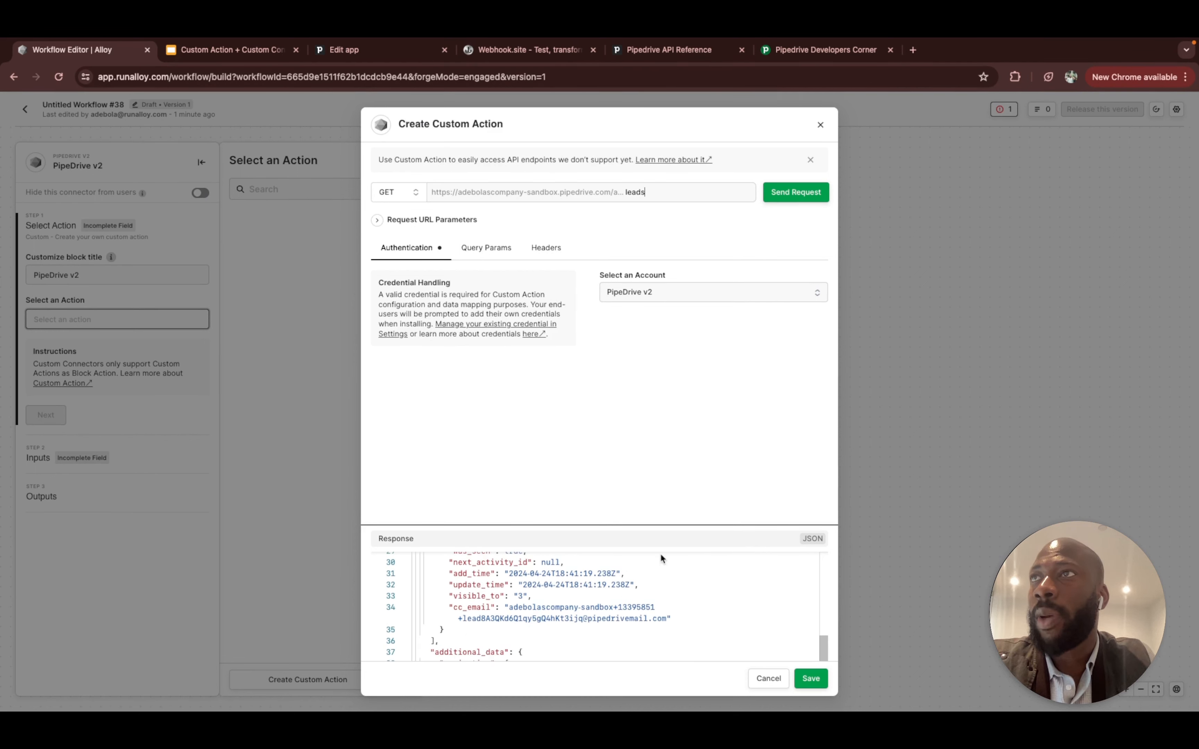
# Change the request path to deals, send the GET request and examine the person and status fields in the response
pyautogui.press('BackSpace')
pyautogui.press('BackSpace')
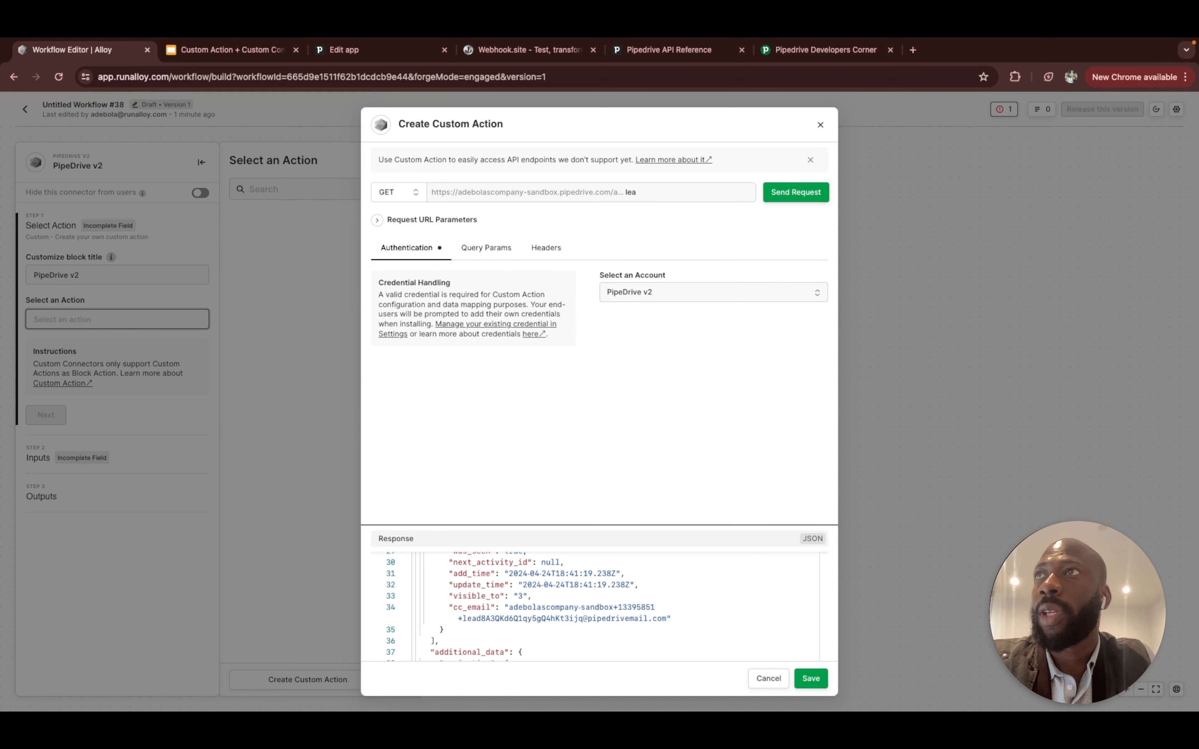
pyautogui.write('del')
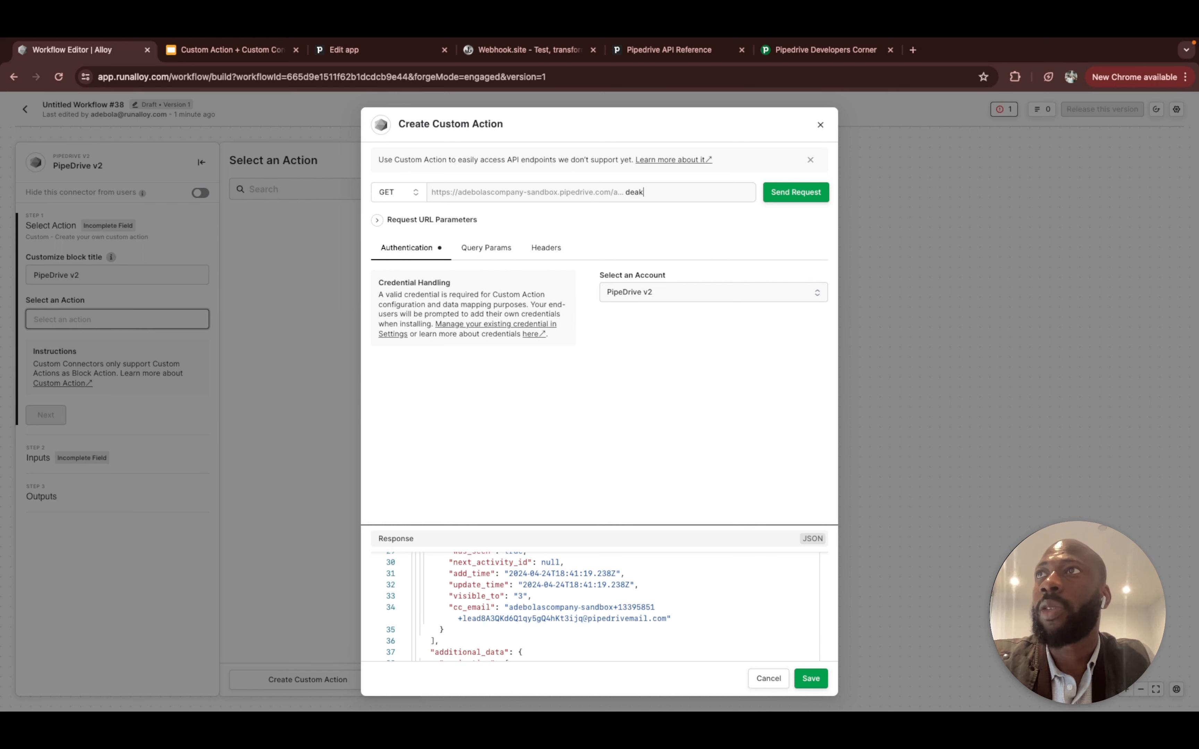
pyautogui.press('BackSpace')
pyautogui.write('ls')
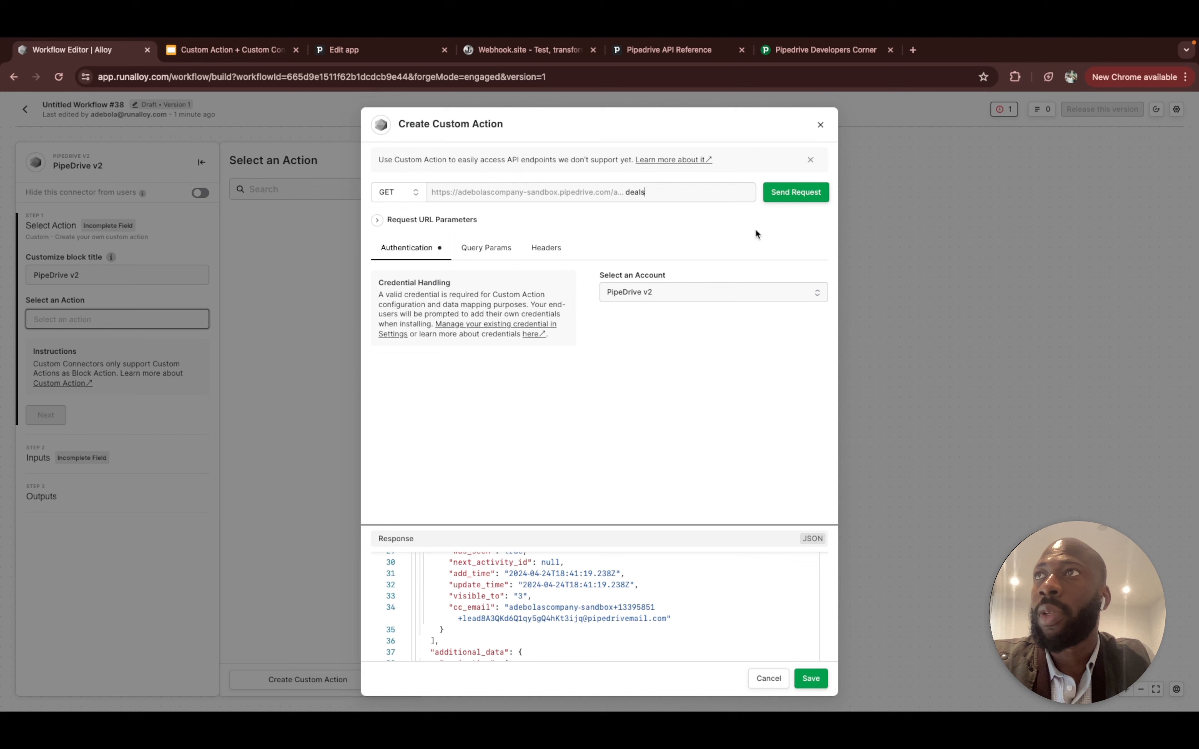
pyautogui.click(791, 195)
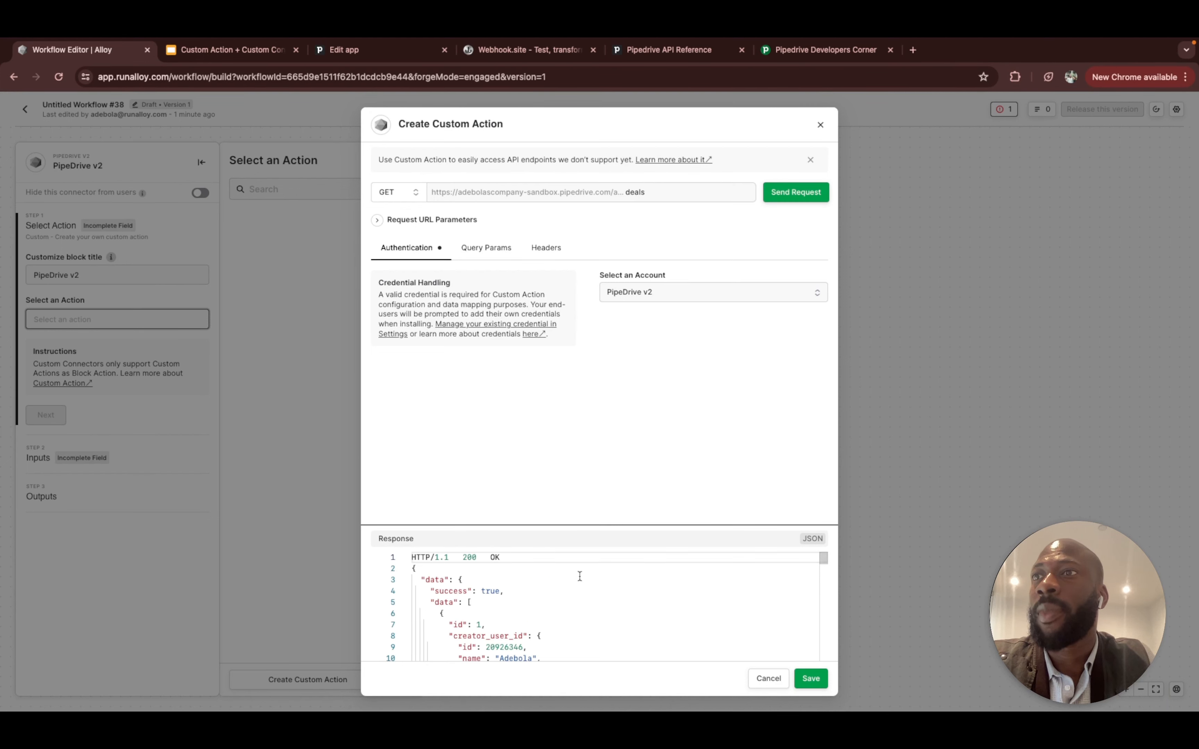
pyautogui.scroll(-1, 576, 617)
pyautogui.scroll(-10, 575, 616)
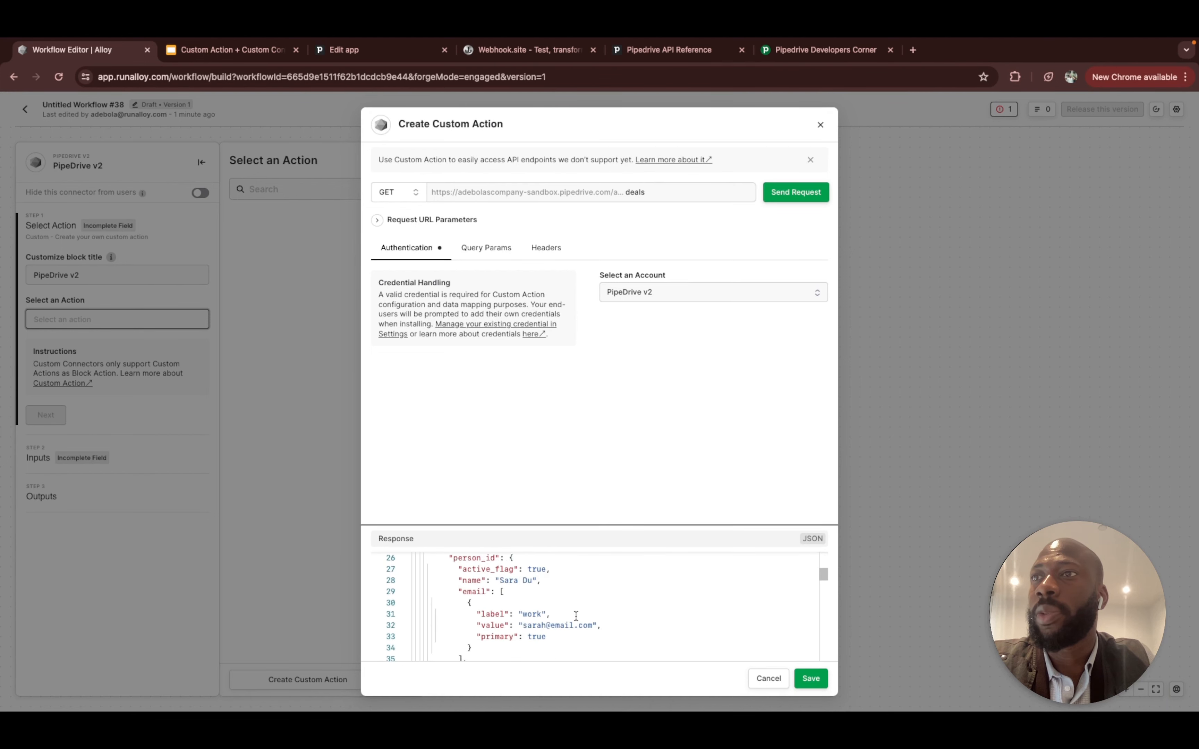
pyautogui.scroll(-10, 576, 616)
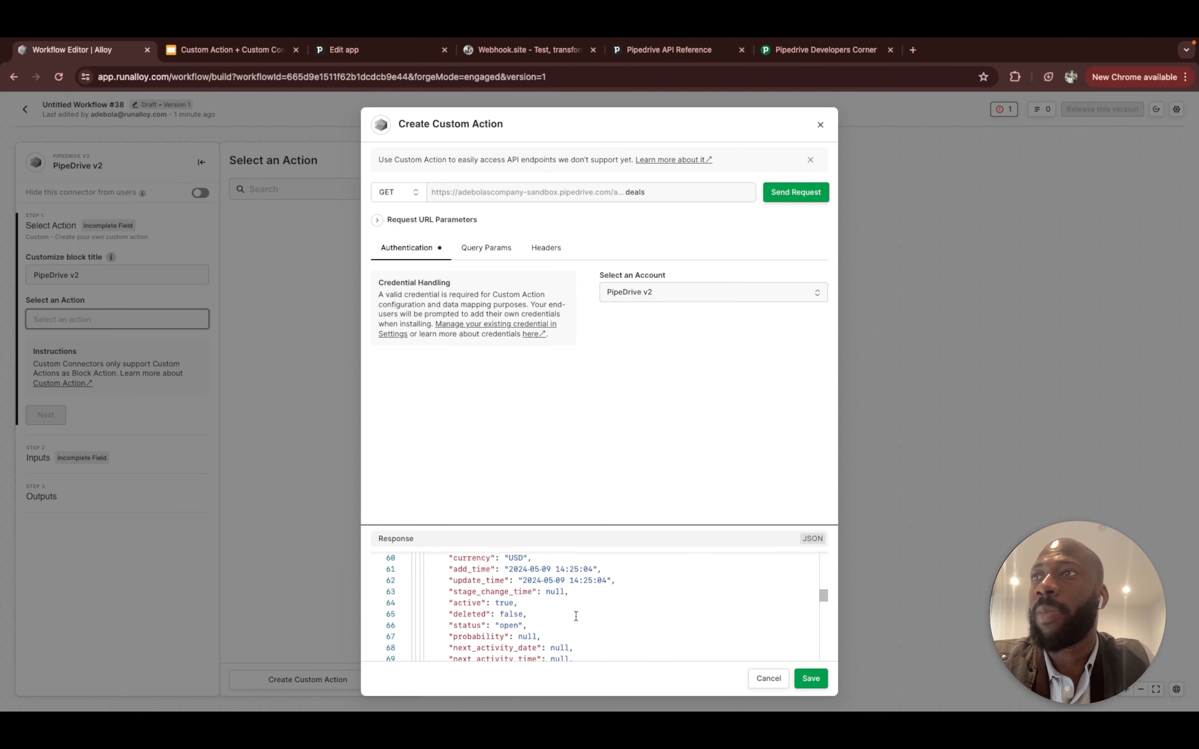
pyautogui.scroll(-4, 576, 616)
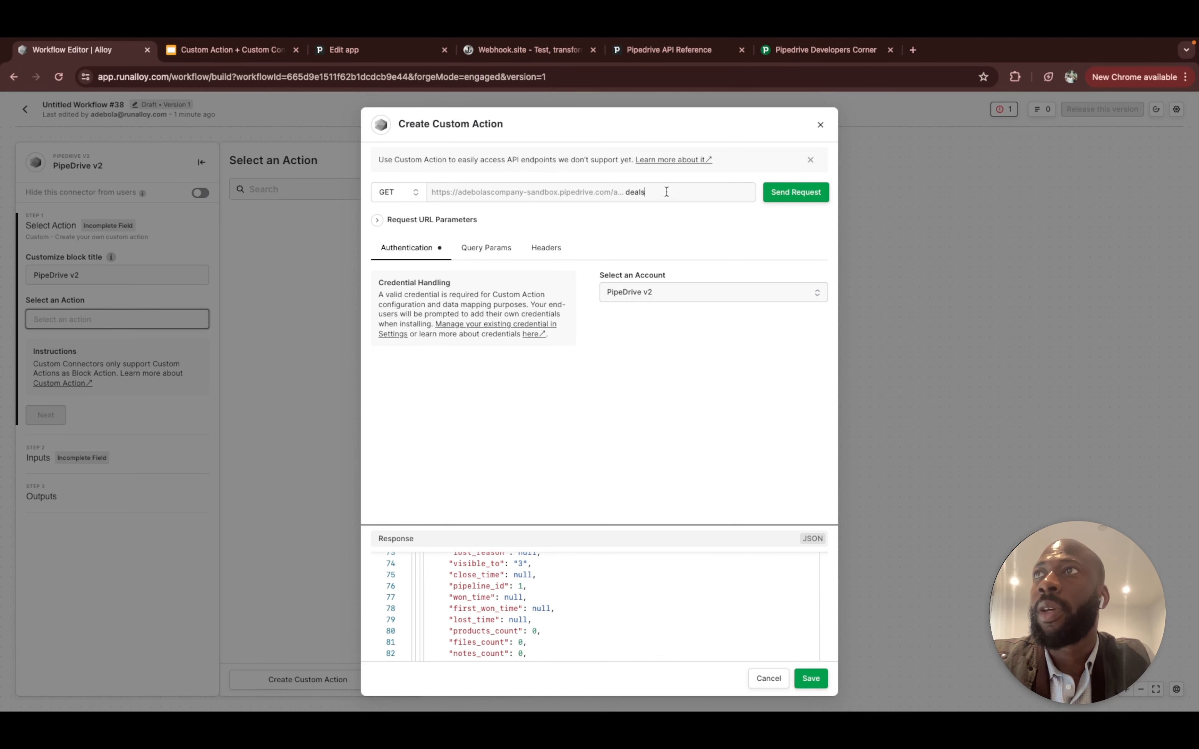
# Set the custom action's request path back to leads
pyautogui.press('BackSpace')
pyautogui.press('BackSpace')
pyautogui.write('lead')
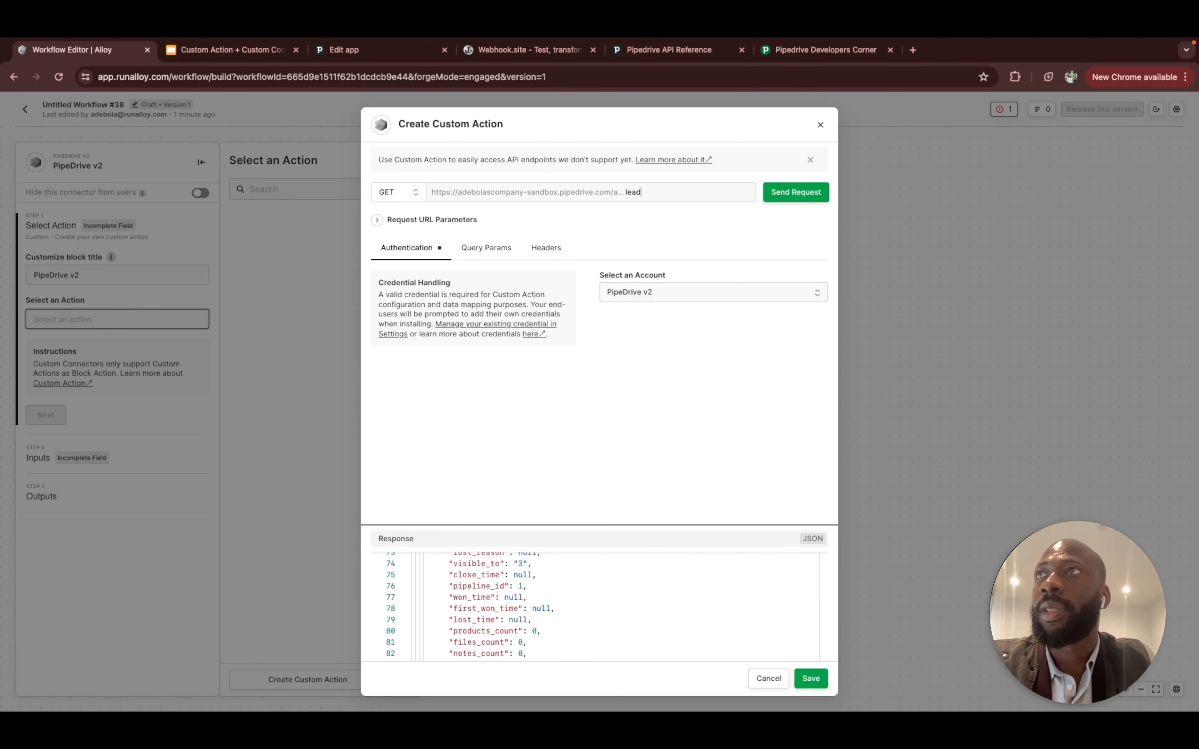
# Save the custom action as "Get PipeDrive Leads" with the description "Gets all leads from PipeDrive"
pyautogui.click(809, 679)
pyautogui.click(635, 391)
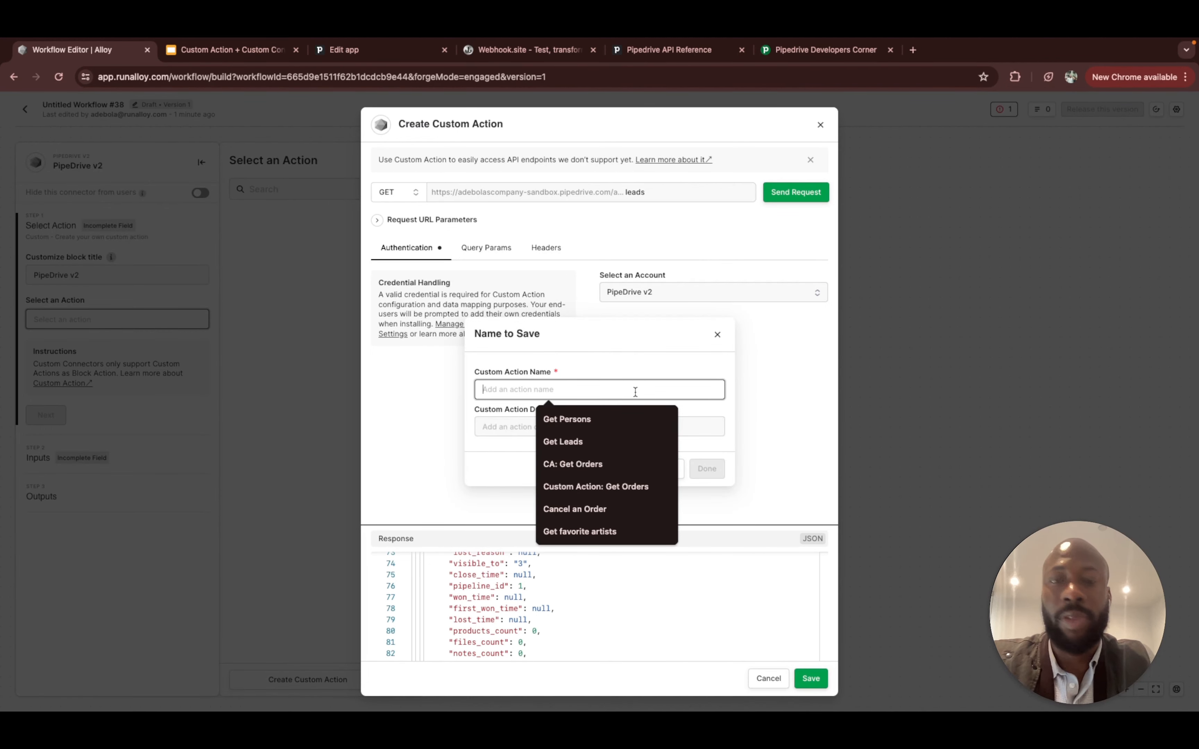
pyautogui.write('Get ')
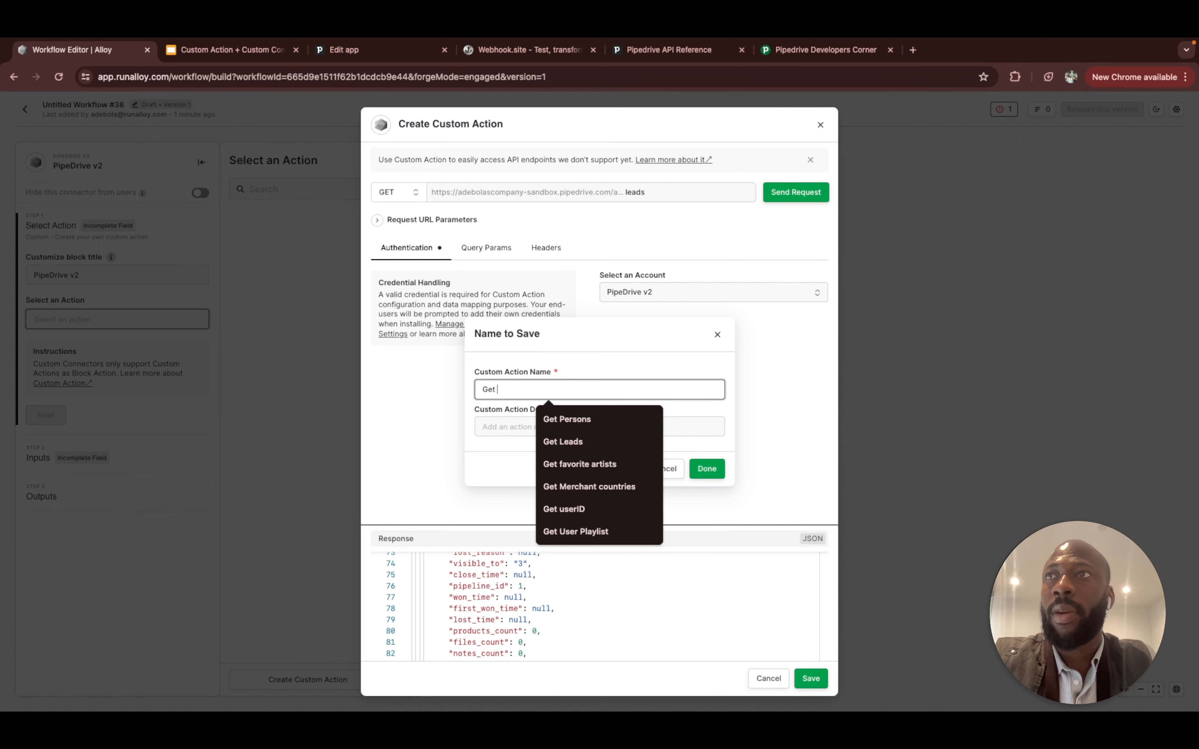
pyautogui.write('Pir')
pyautogui.write('eD')
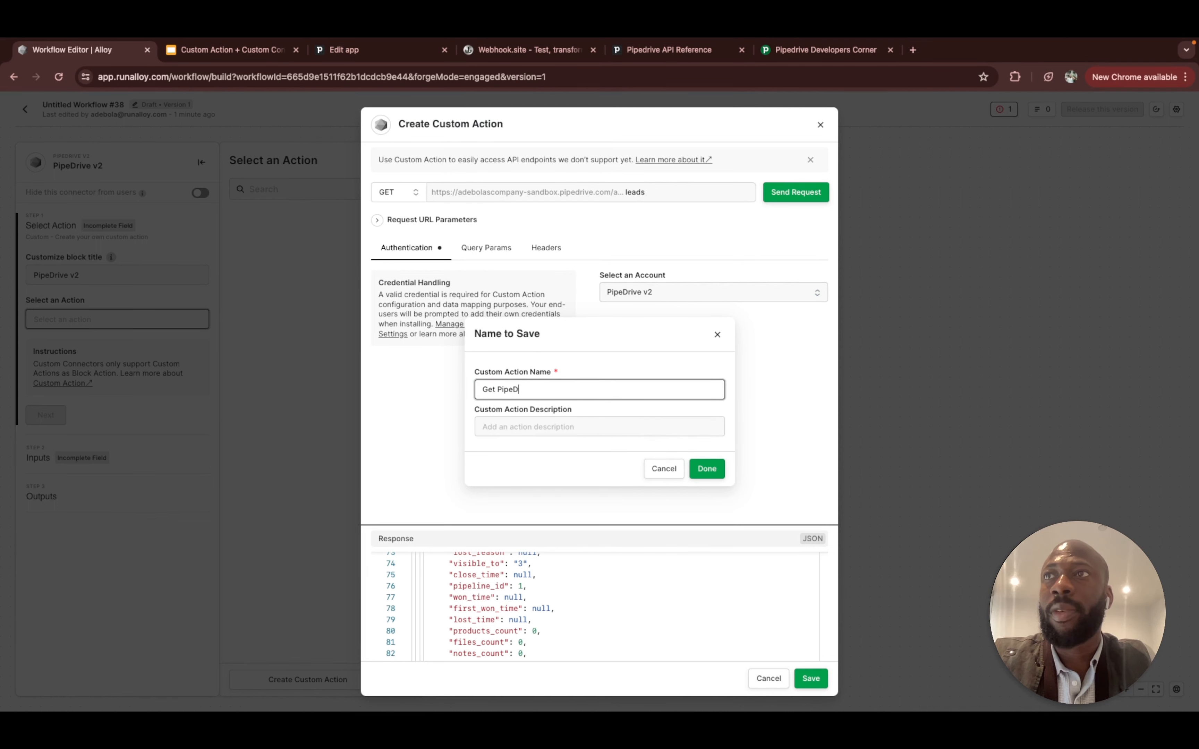
pyautogui.write('rive Leads')
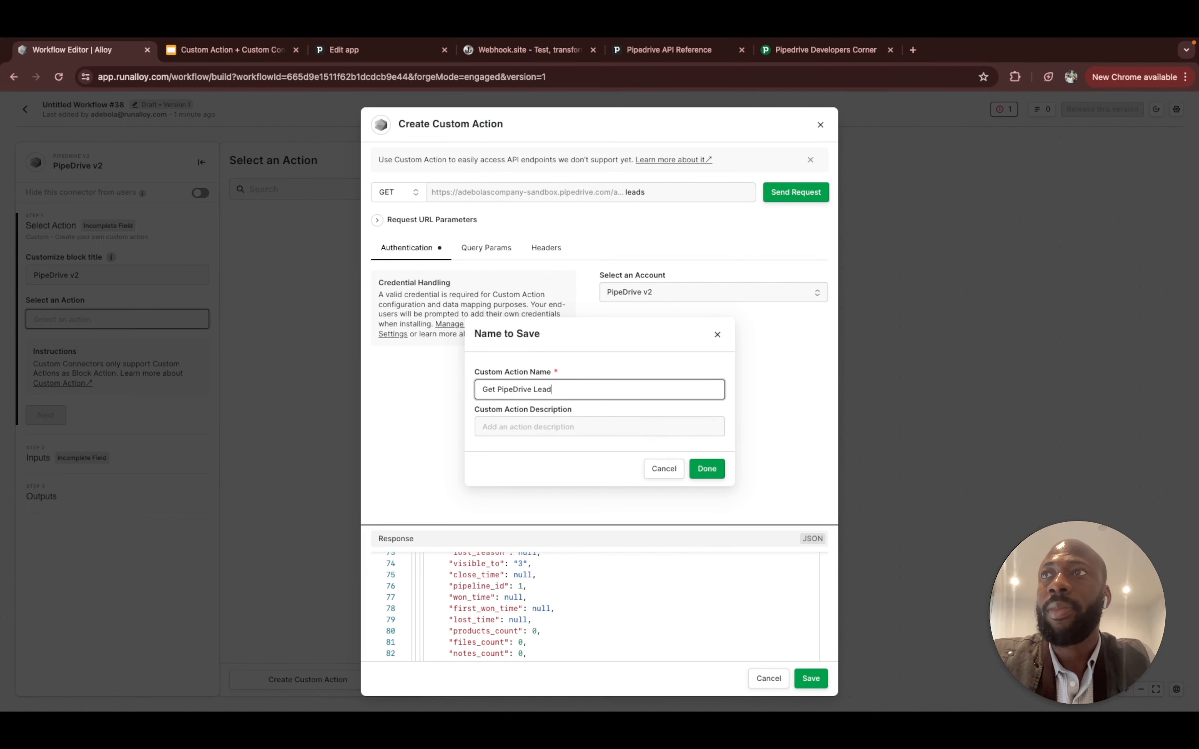
pyautogui.click(643, 423)
pyautogui.write('Gets all le')
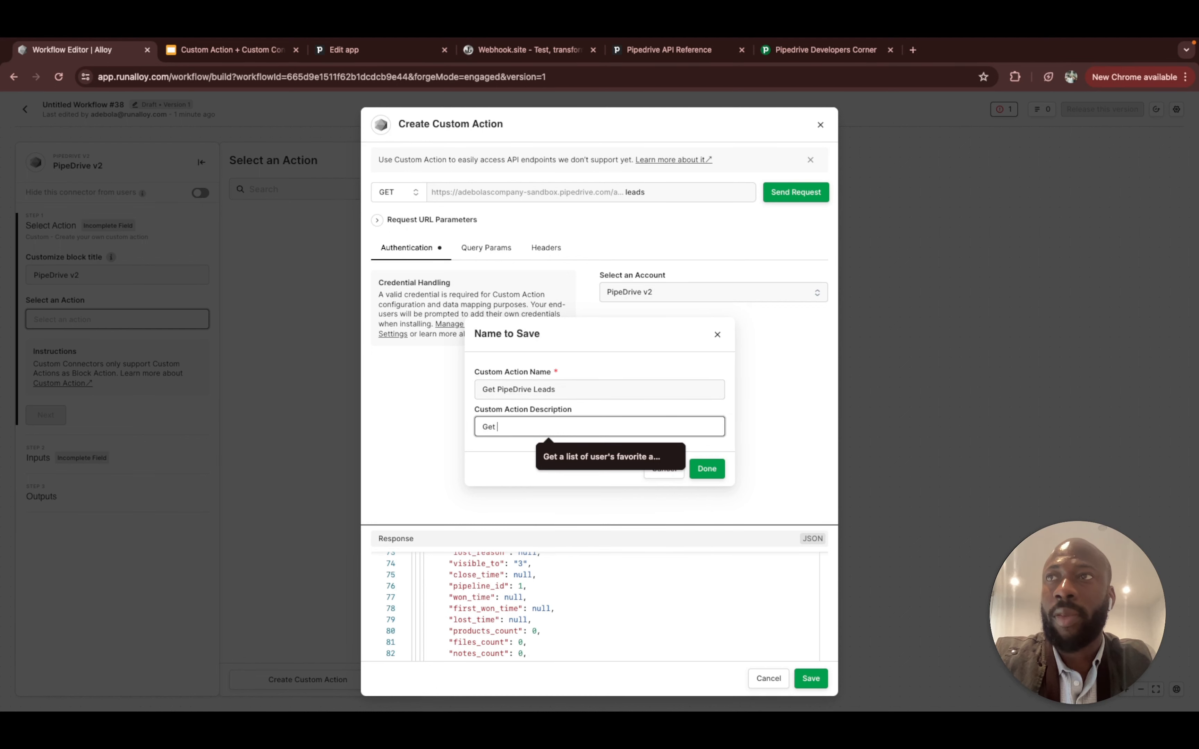
pyautogui.write('for')
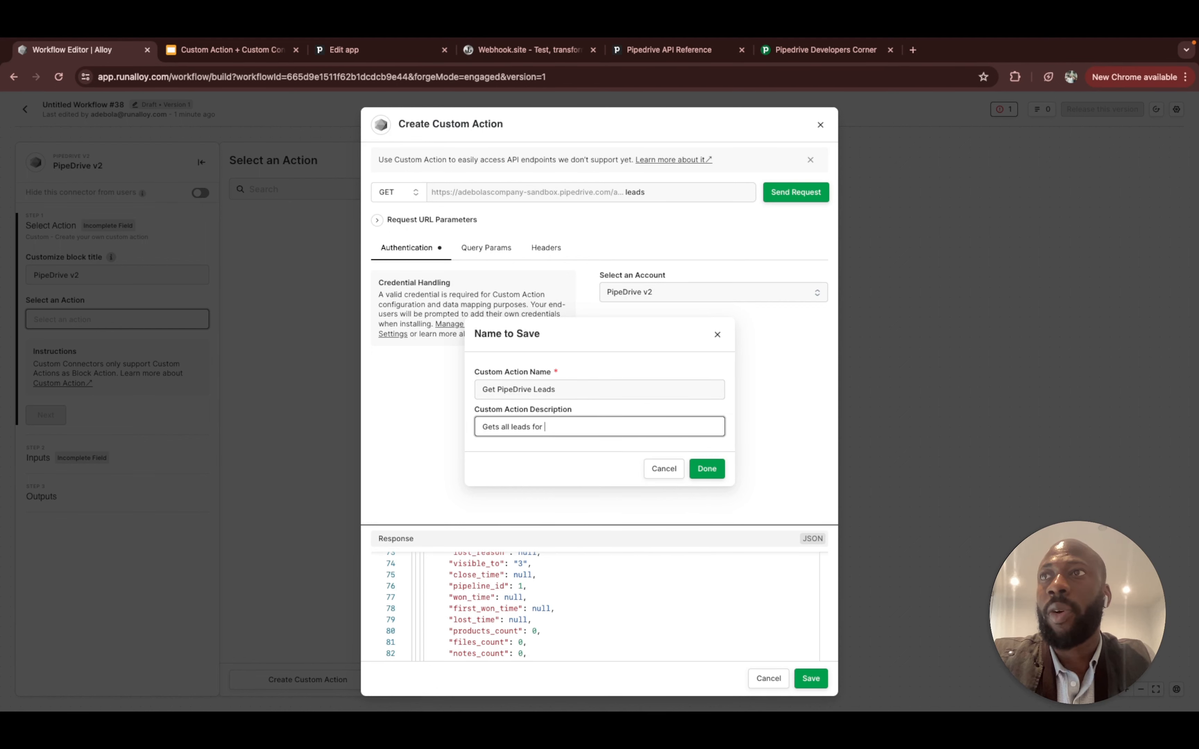
pyautogui.write('m PipeDrive')
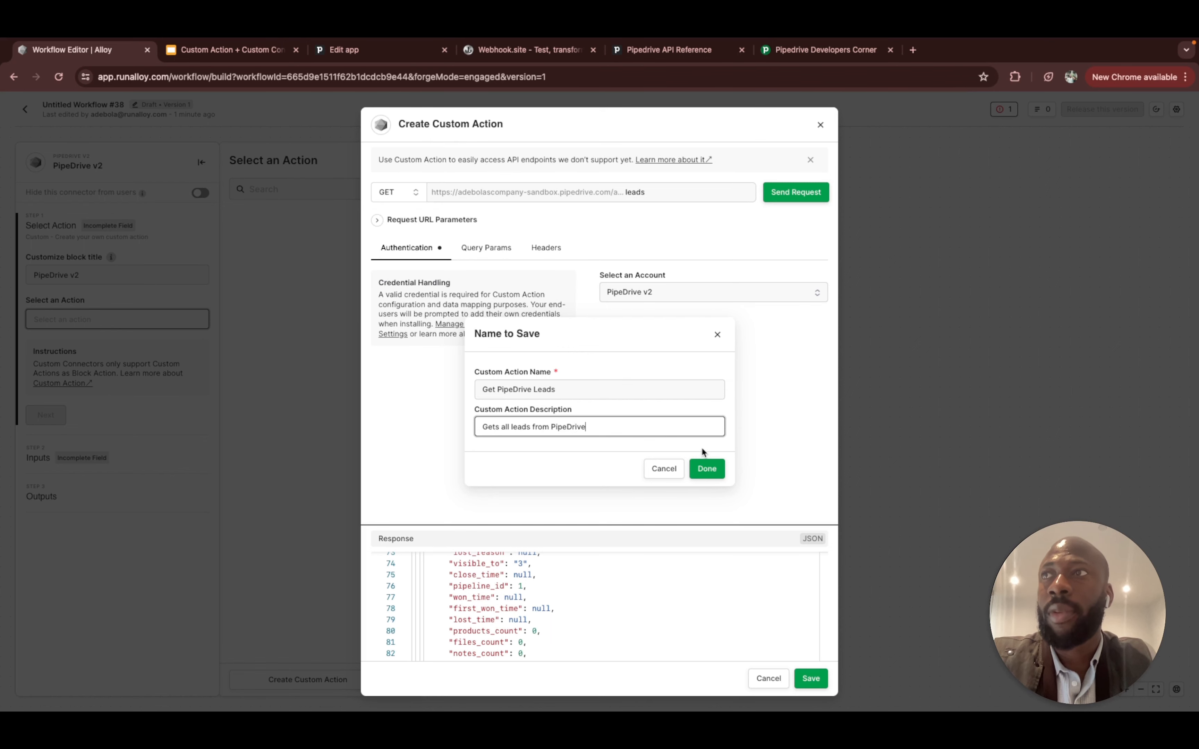
pyautogui.click(703, 469)
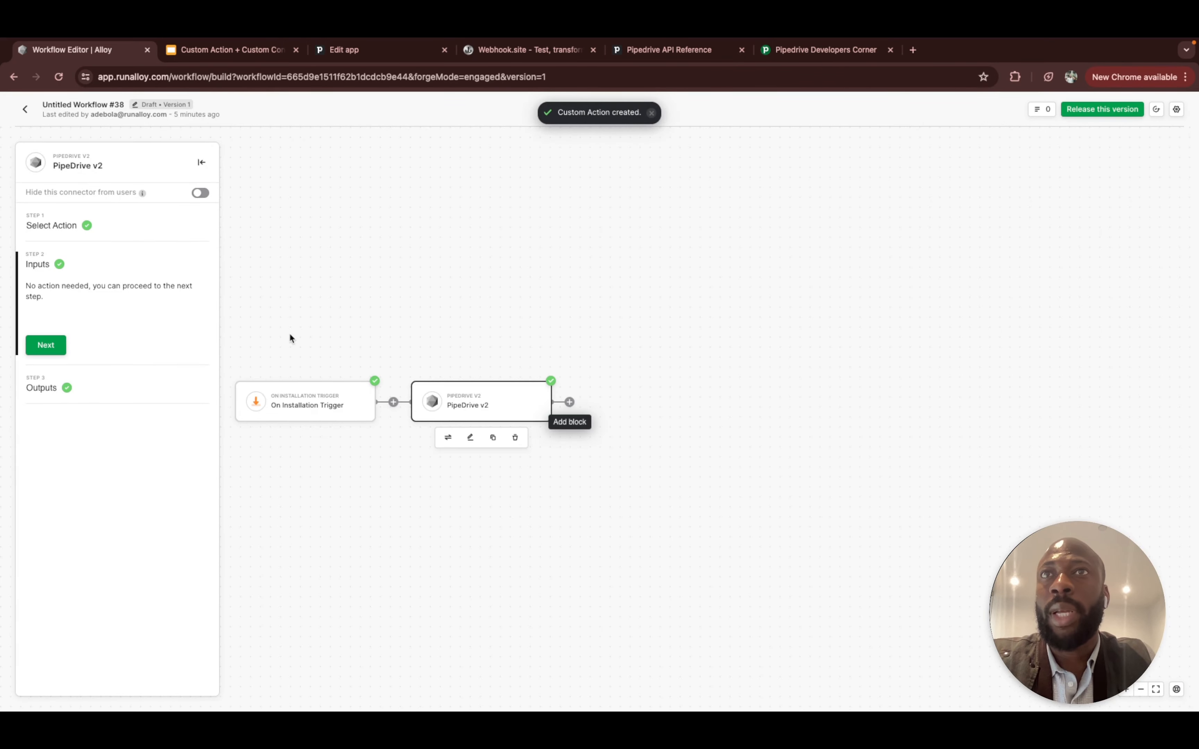
# Proceed through the PipeDrive v2 block's inputs, test it and review its sample output data
pyautogui.click(46, 346)
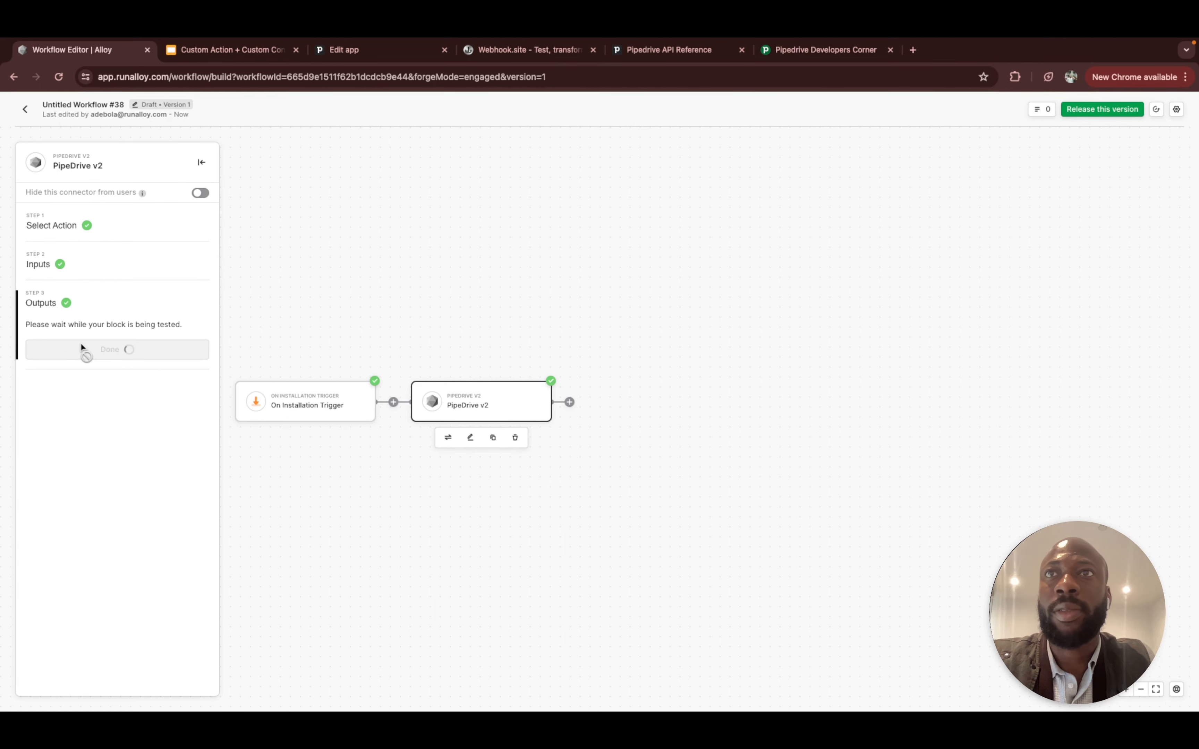
pyautogui.click(111, 349)
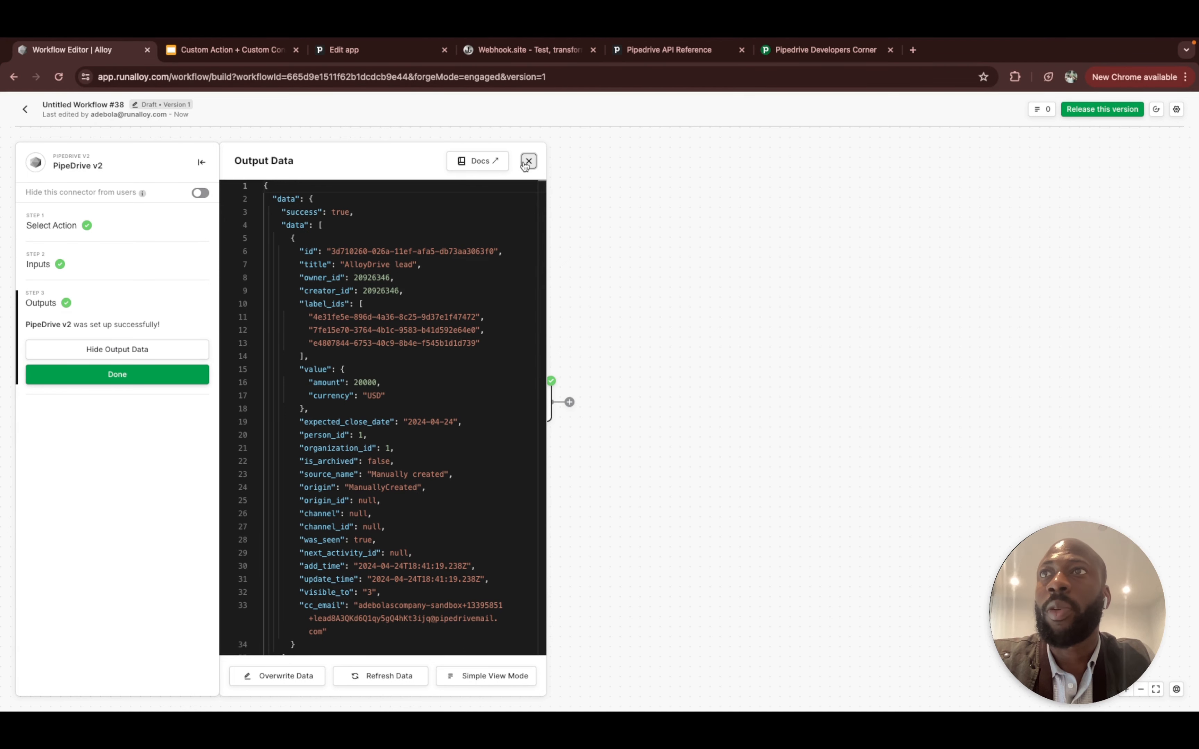
pyautogui.click(528, 162)
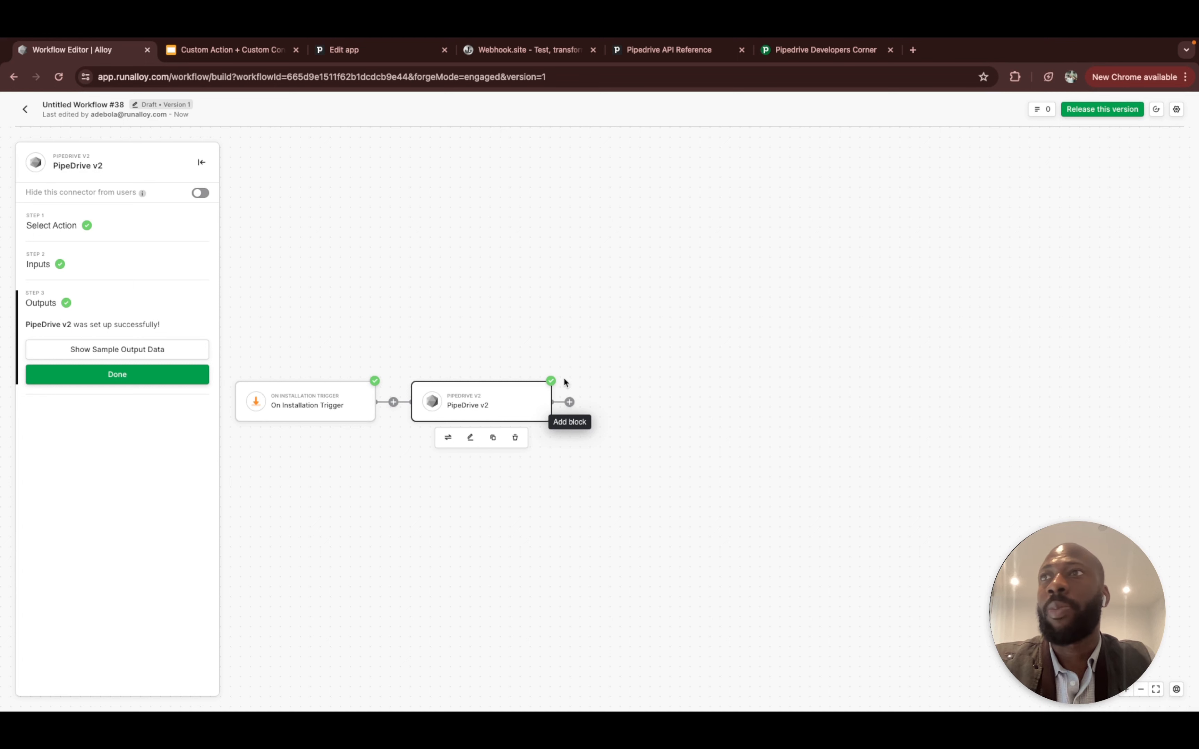
# Add a Stream Data utility block after the PipeDrive v2 block and select PipeDrive v2 as its connector to stream
pyautogui.click(569, 402)
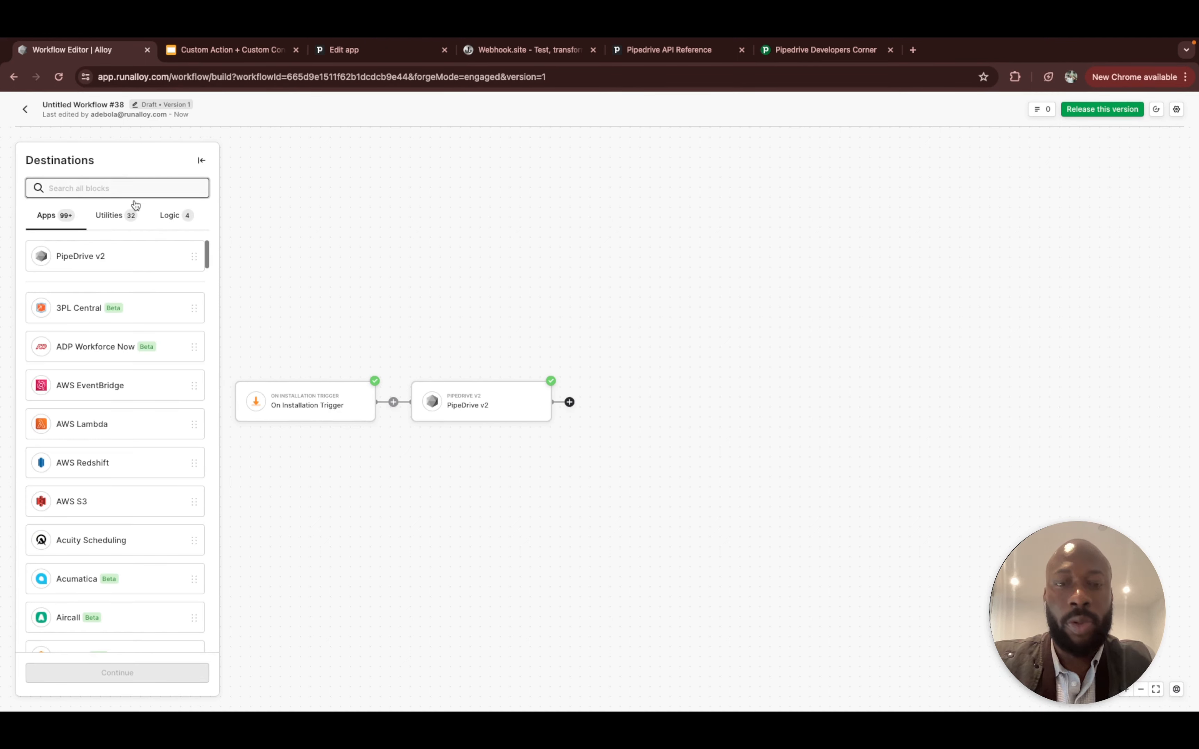
pyautogui.write('stre')
pyautogui.click(124, 217)
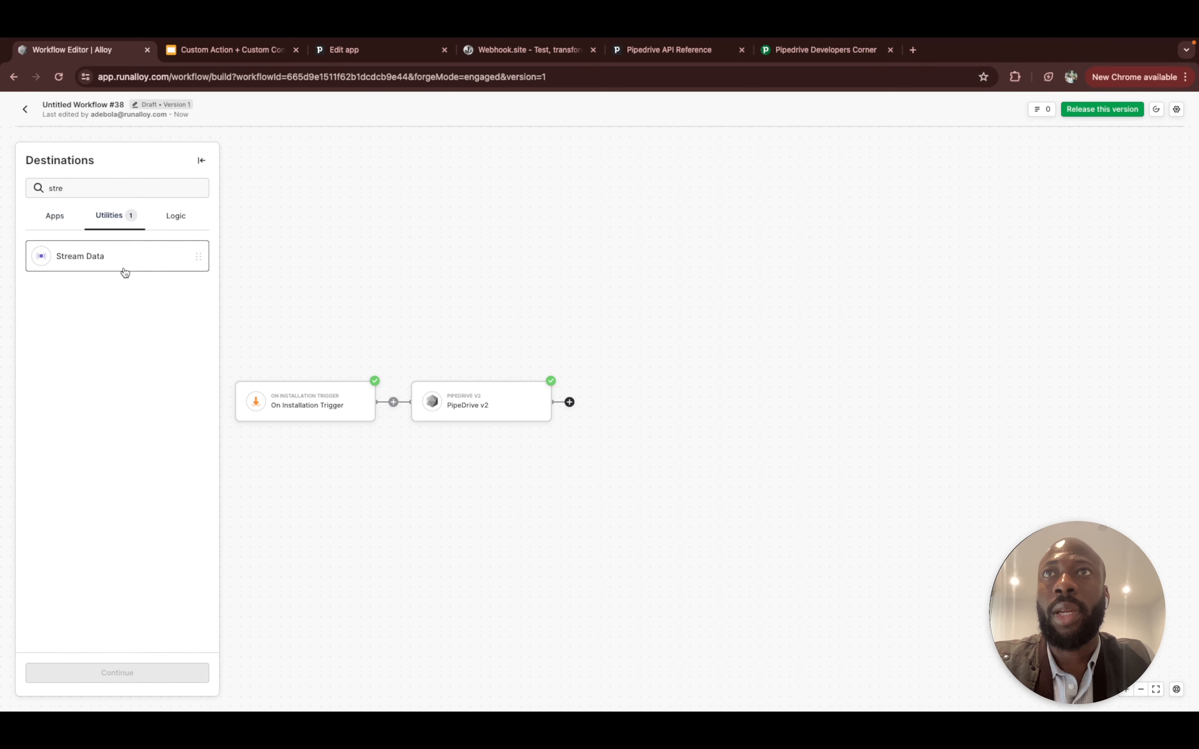
pyautogui.moveTo(120, 265); pyautogui.dragTo(658, 410)
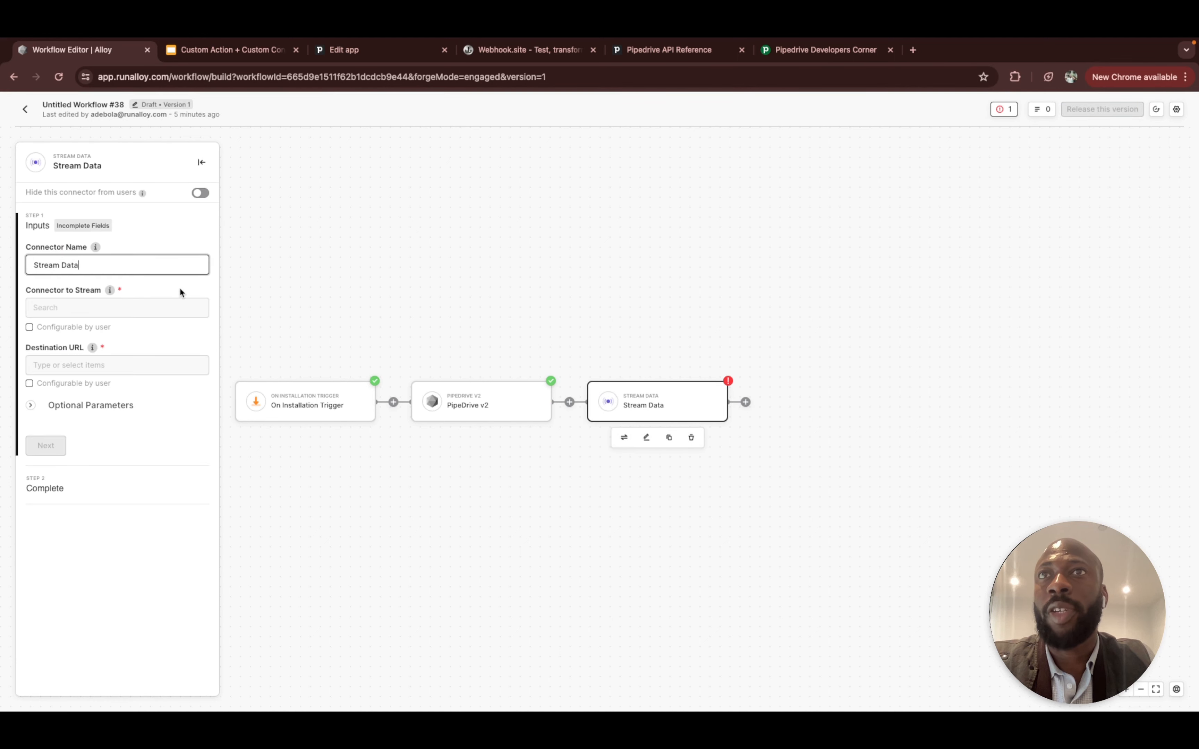
pyautogui.click(161, 301)
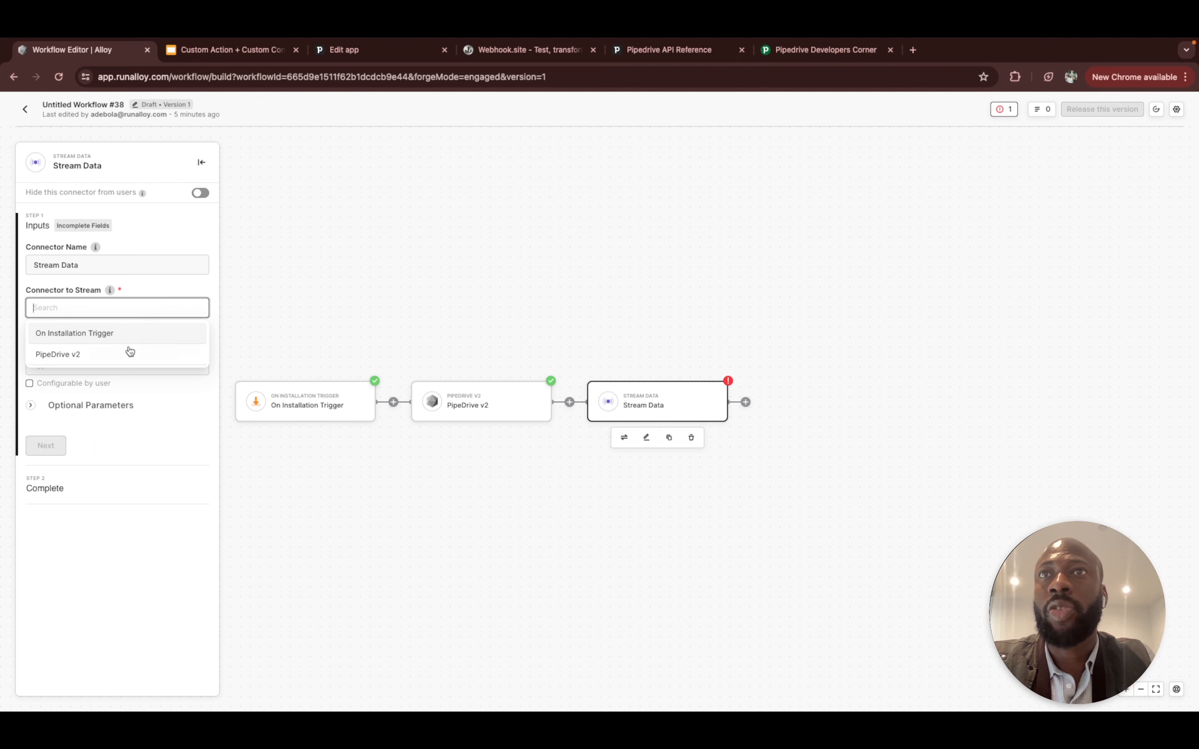
pyautogui.click(127, 353)
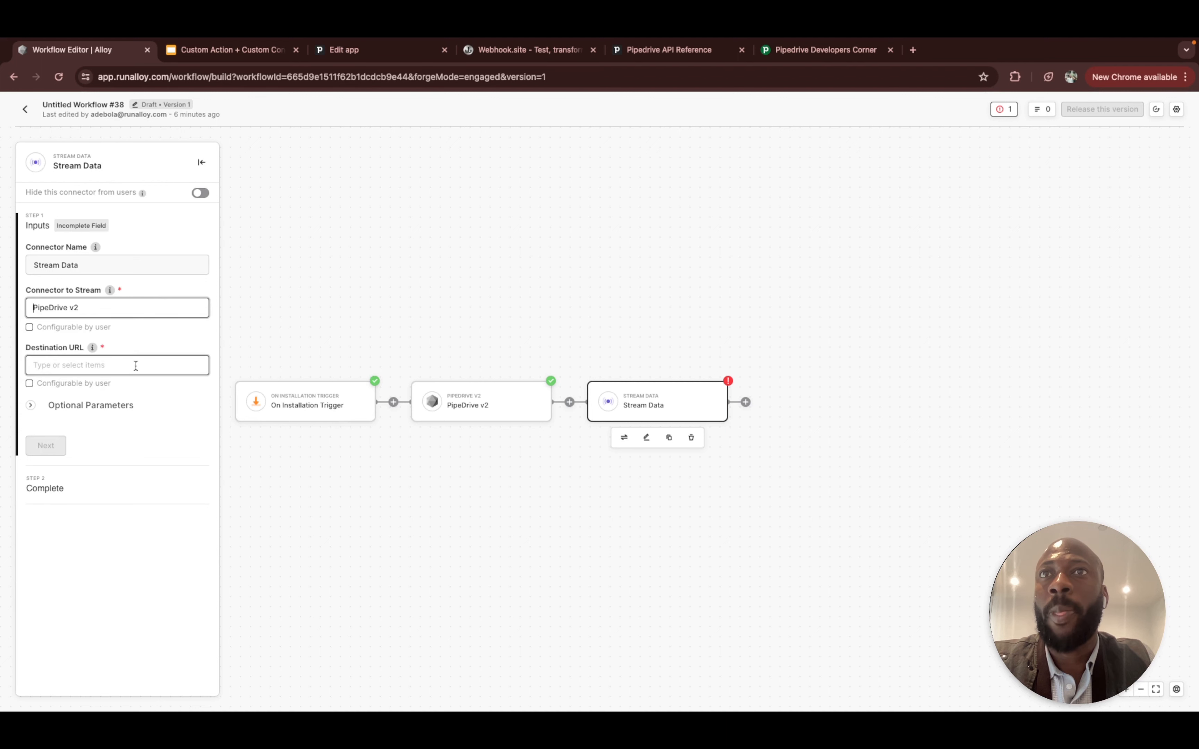
pyautogui.click(135, 365)
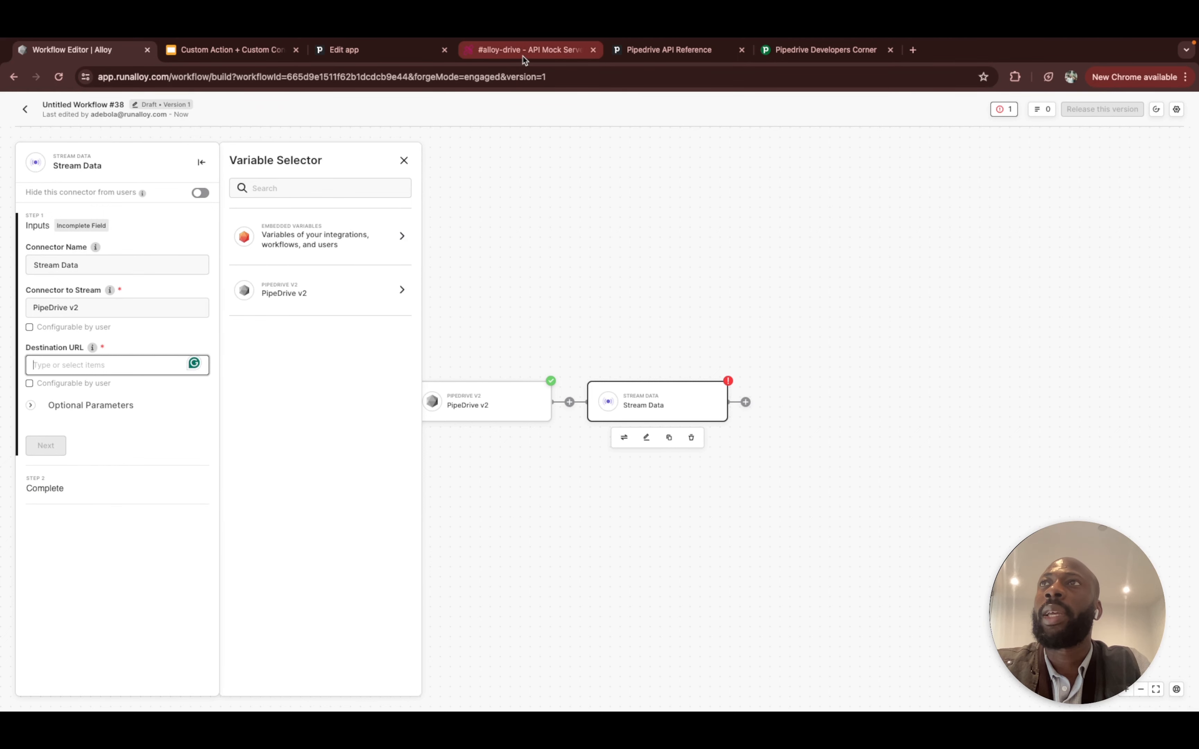
pyautogui.click(526, 49)
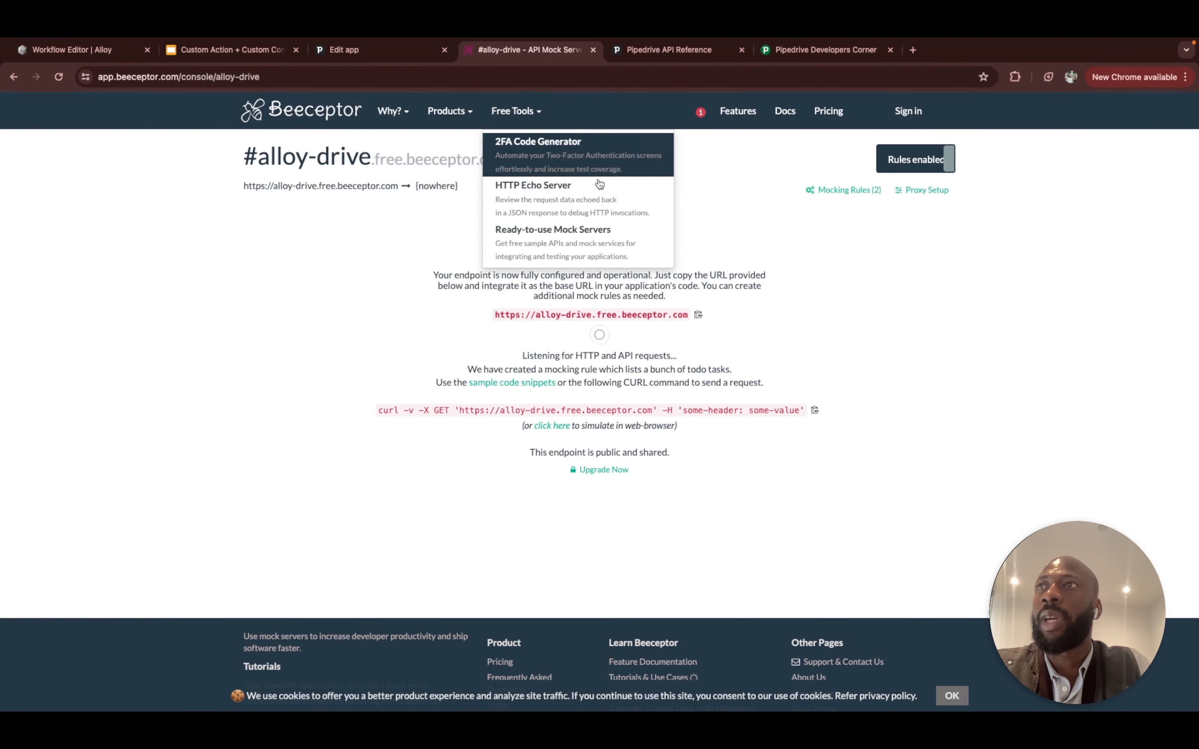
pyautogui.click(699, 316)
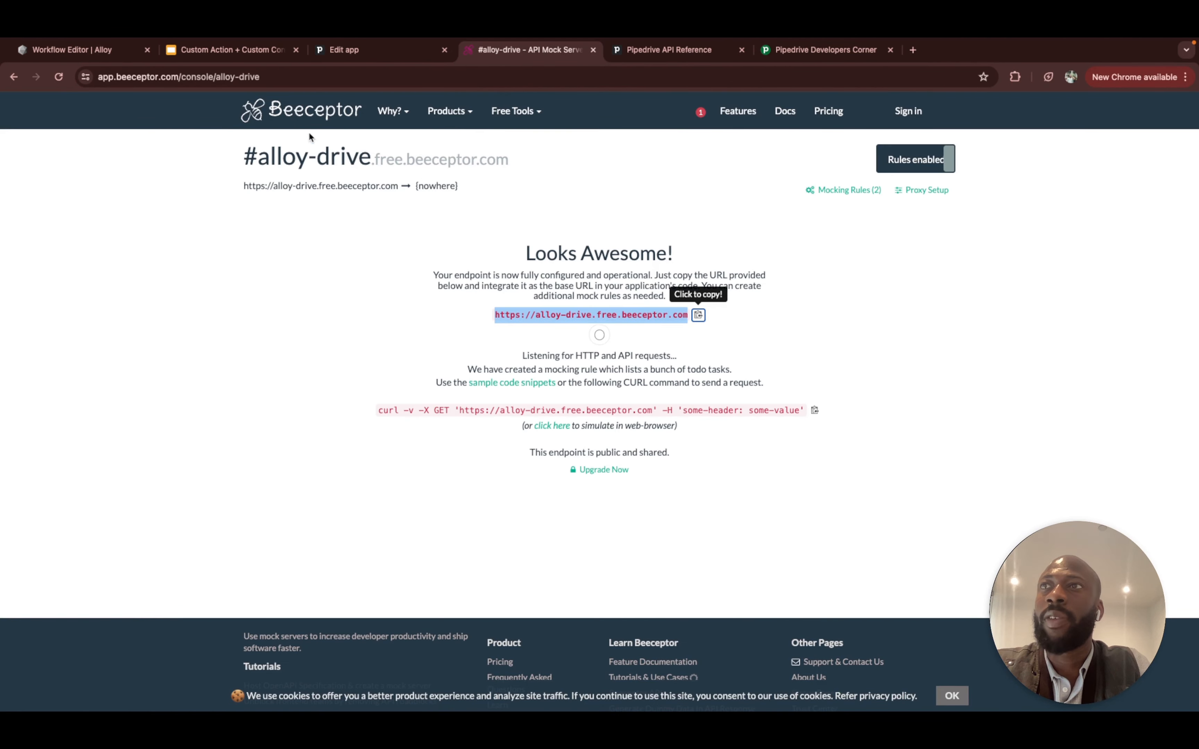
pyautogui.click(107, 60)
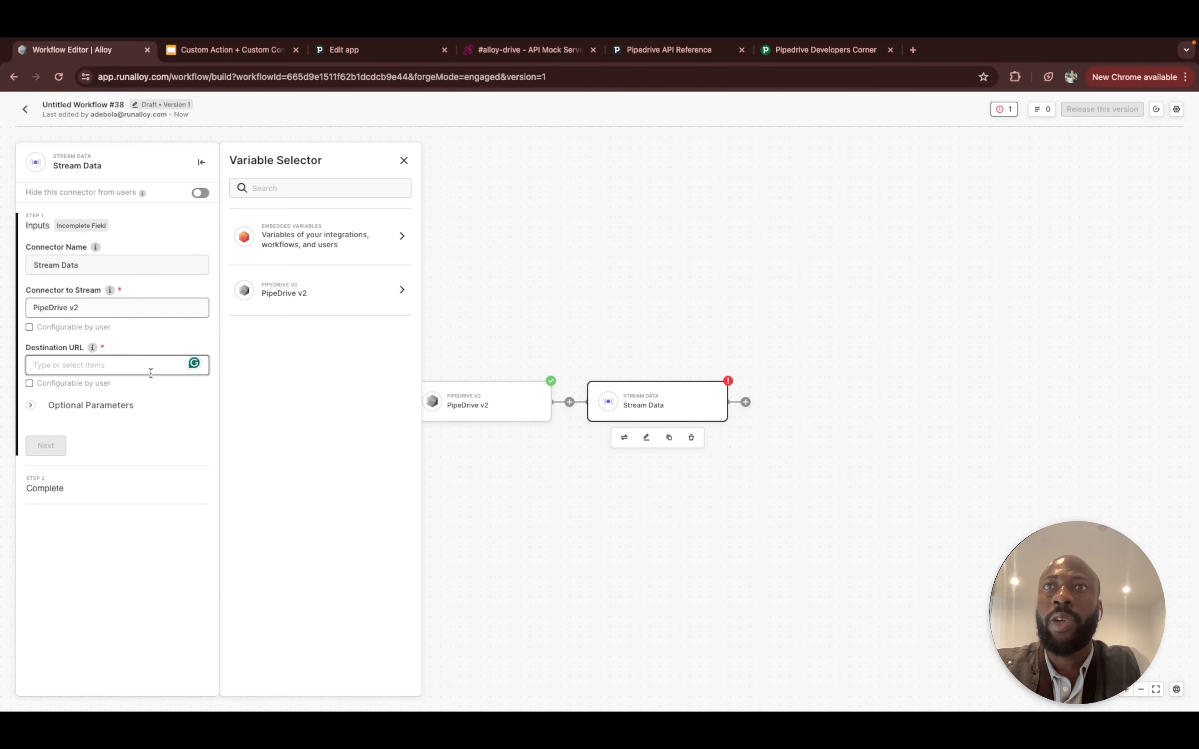
pyautogui.hotkey('ctrl', 'v')
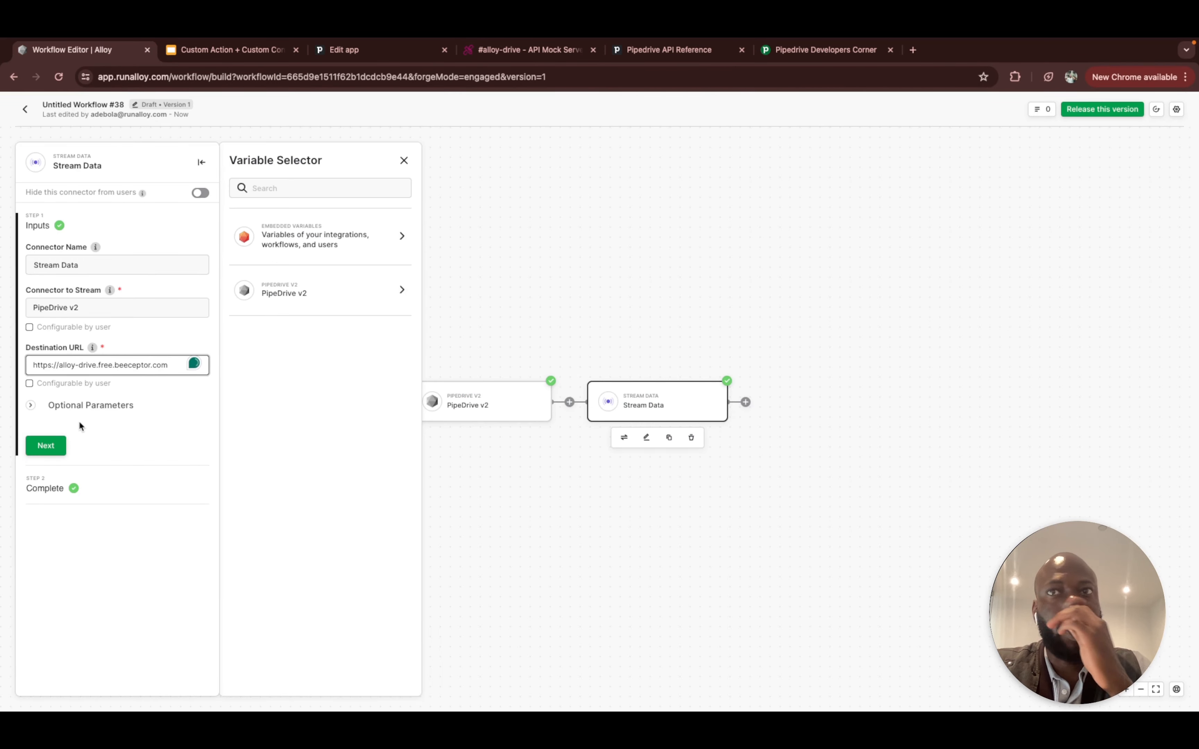
pyautogui.click(62, 446)
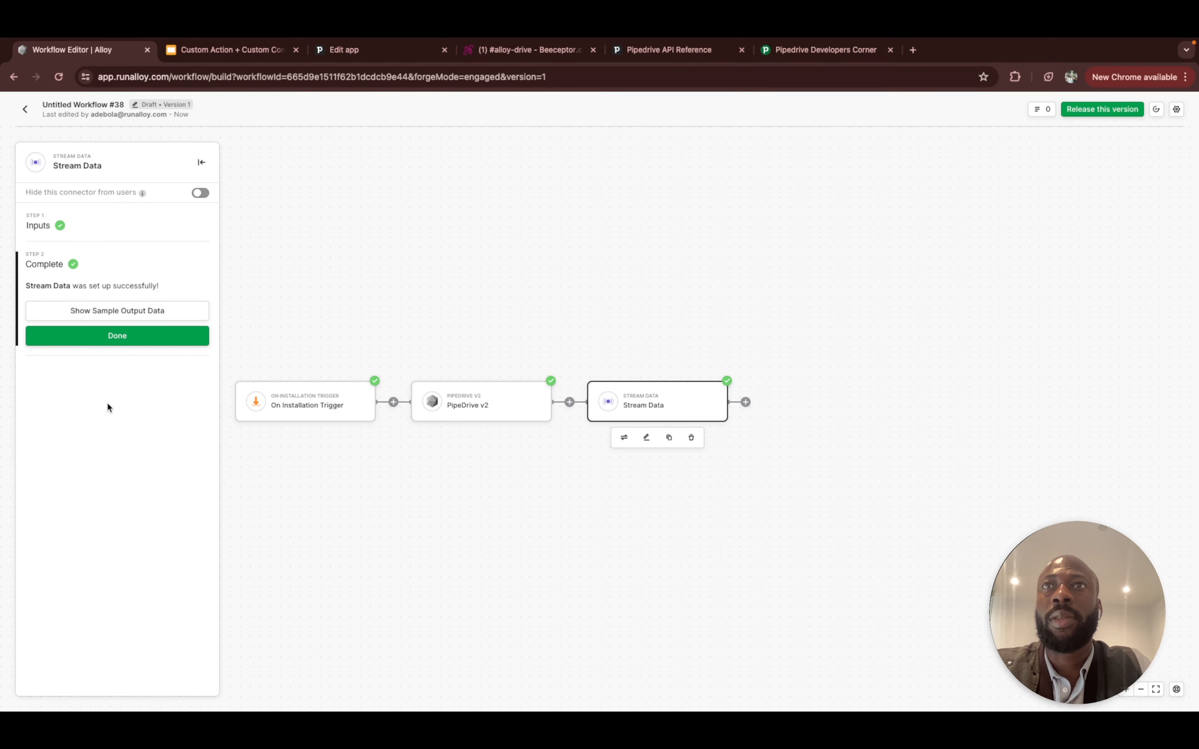
# Show the Stream Data block's sample output, and switch to Beeceptor to read the body of the received POST request
pyautogui.click(122, 312)
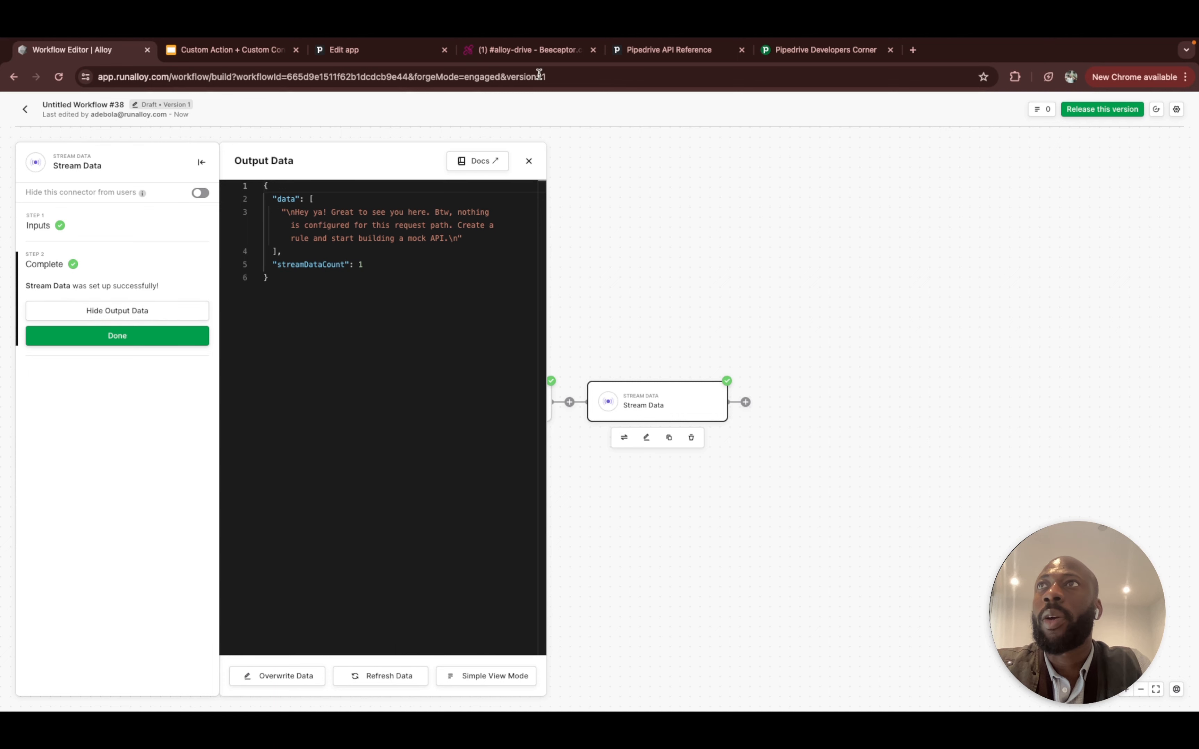
pyautogui.click(548, 57)
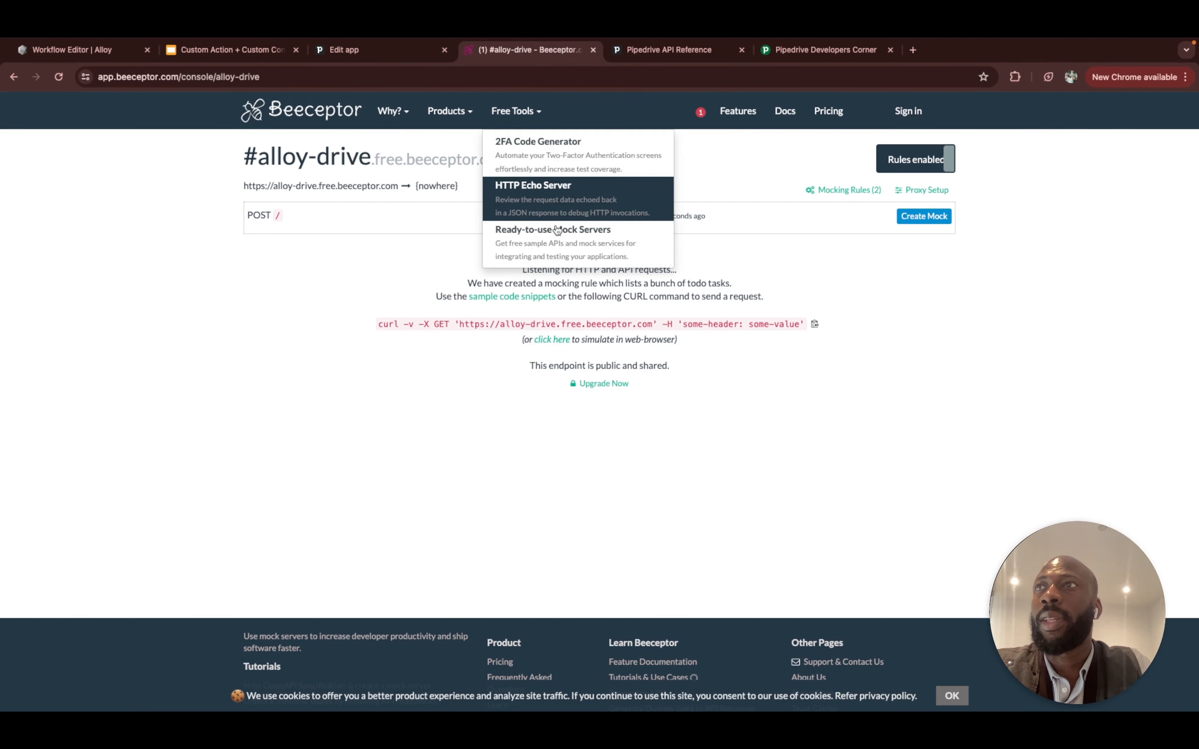
pyautogui.click(393, 229)
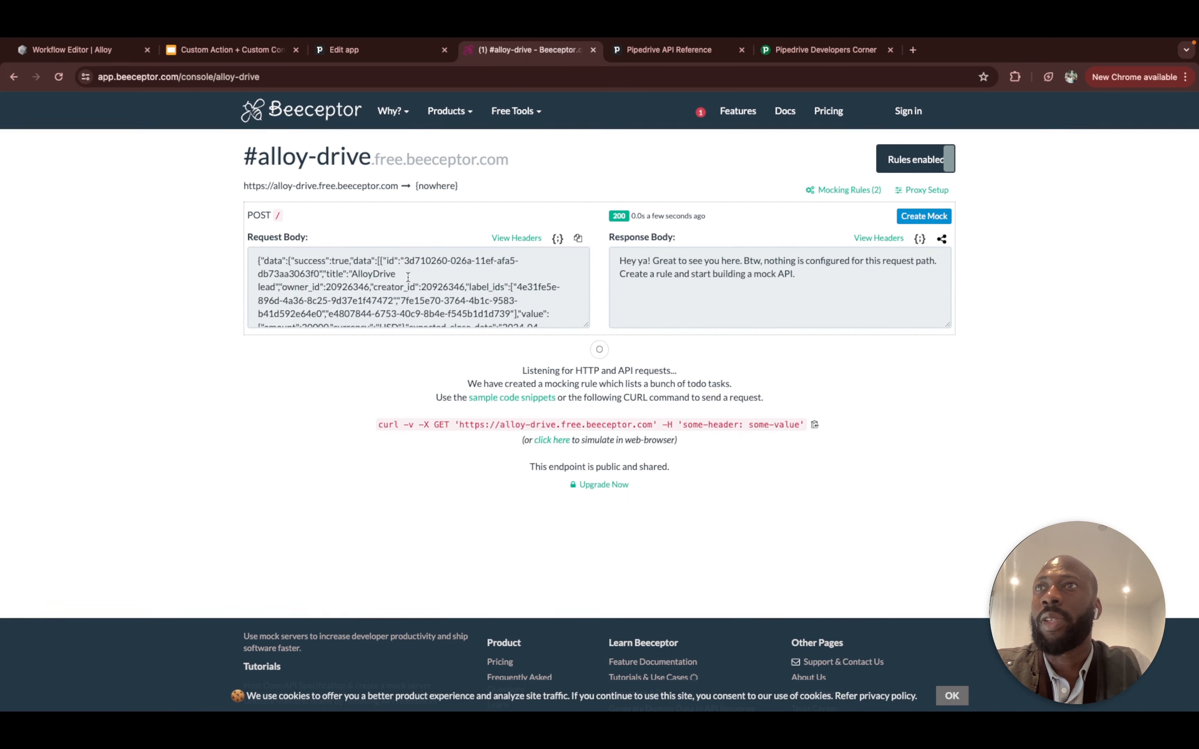
pyautogui.scroll(-3, 403, 279)
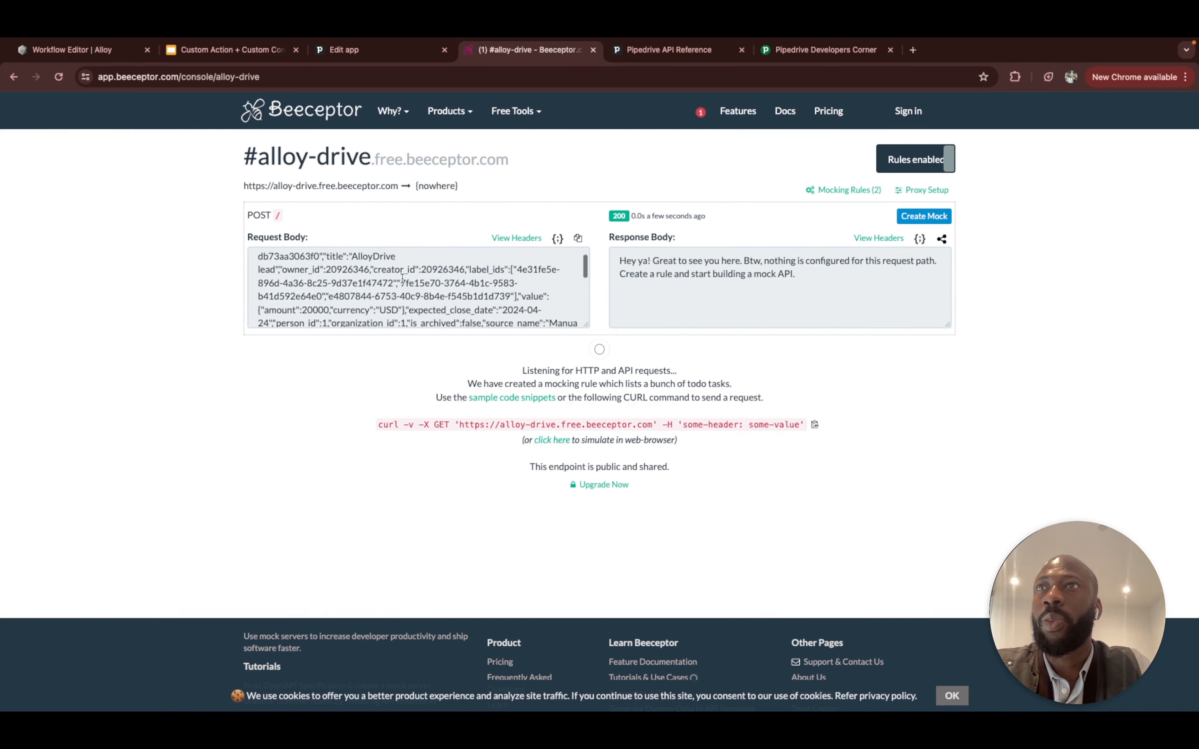
pyautogui.scroll(-3, 403, 279)
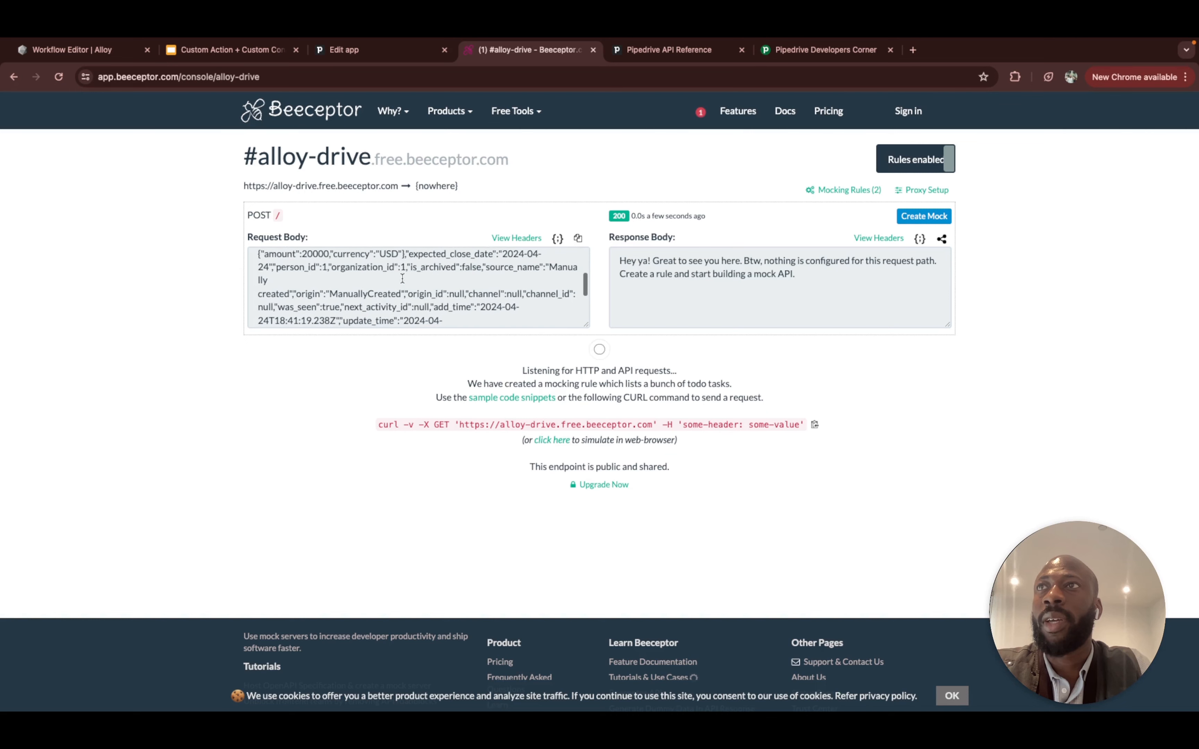
# View the POST request's headers and examine the x-alloy block name, user and workflow entries
pyautogui.click(524, 239)
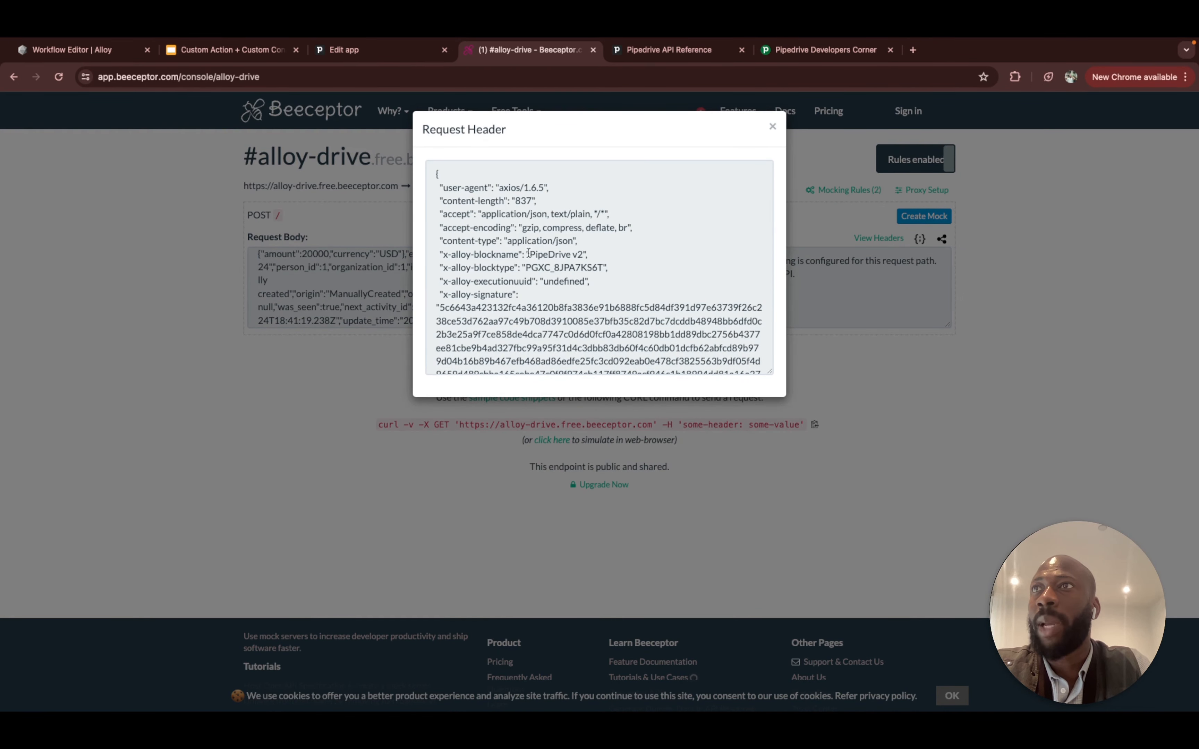
pyautogui.moveTo(529, 253); pyautogui.dragTo(583, 250)
pyautogui.scroll(-3, 572, 265)
pyautogui.scroll(-7, 457, 231)
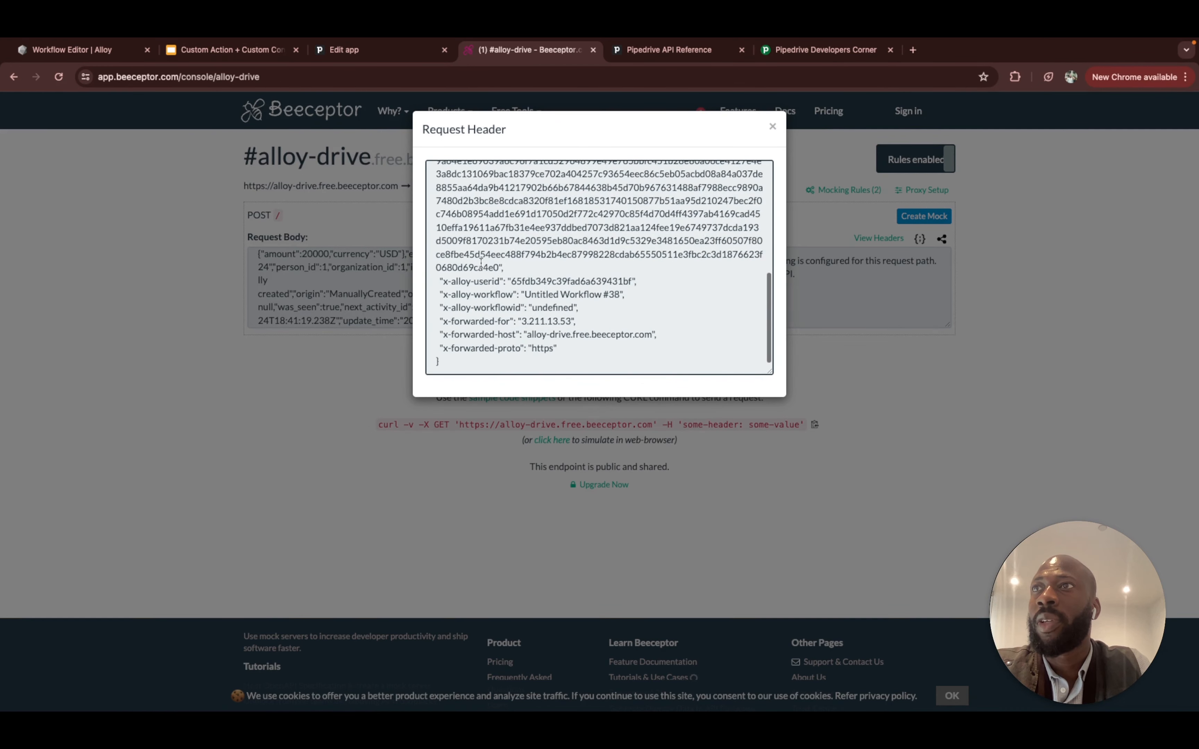
# Return to the Alloy workflow editor, close the output data and release this version of the workflow
pyautogui.click(74, 49)
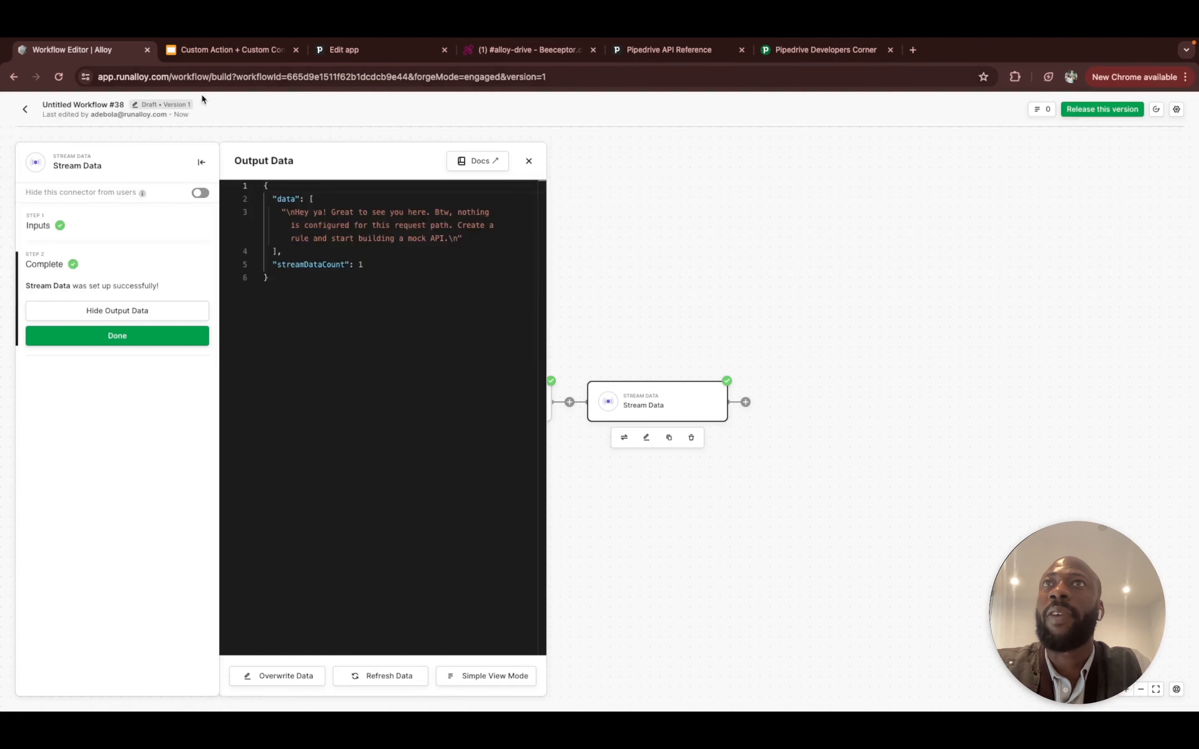
pyautogui.click(529, 161)
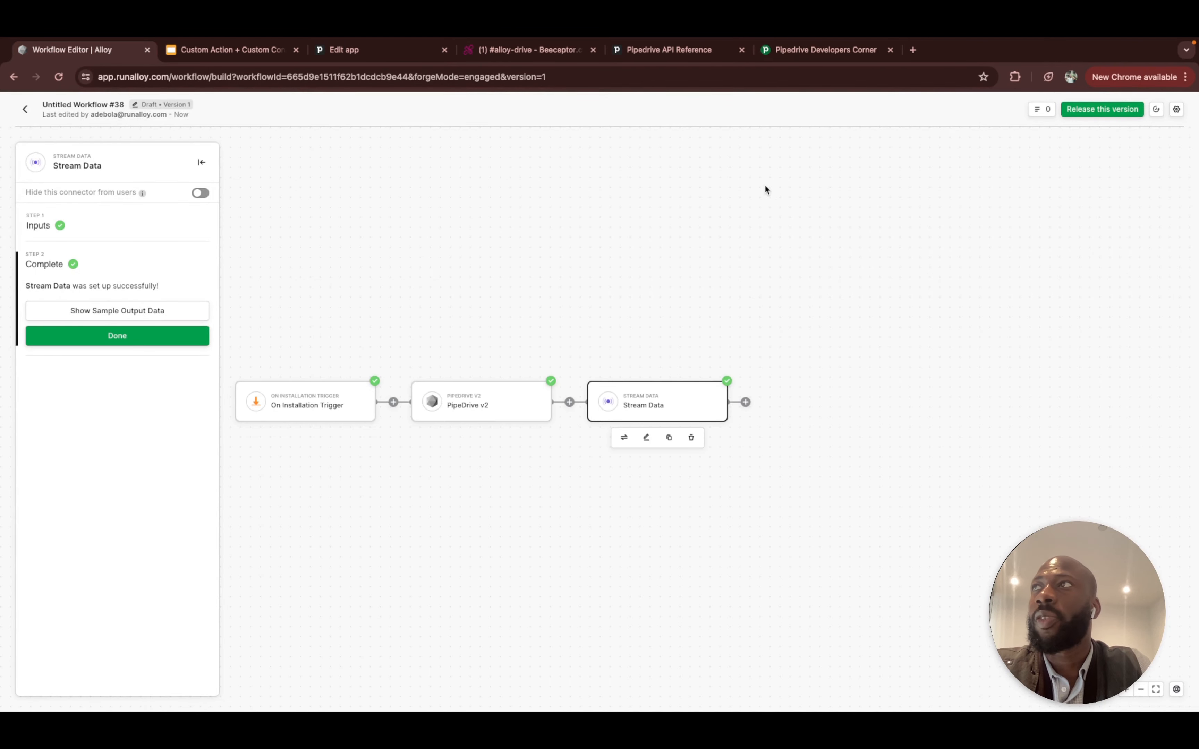
pyautogui.click(1102, 109)
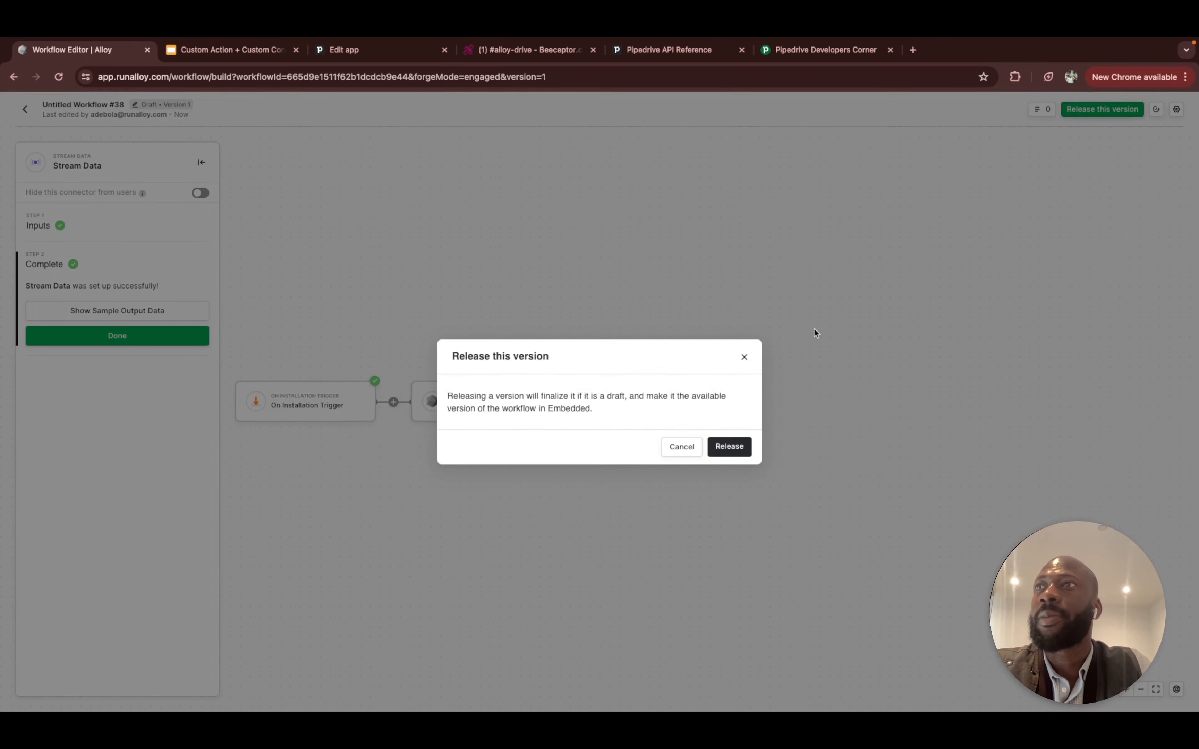
pyautogui.click(733, 448)
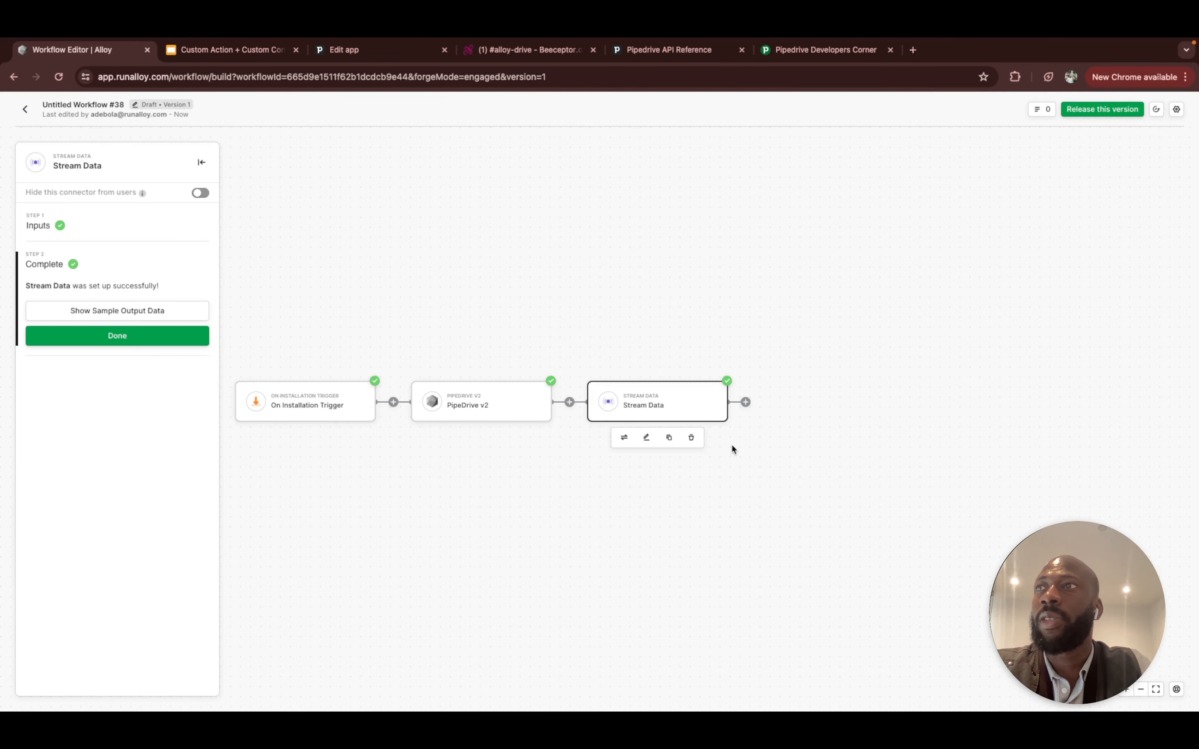